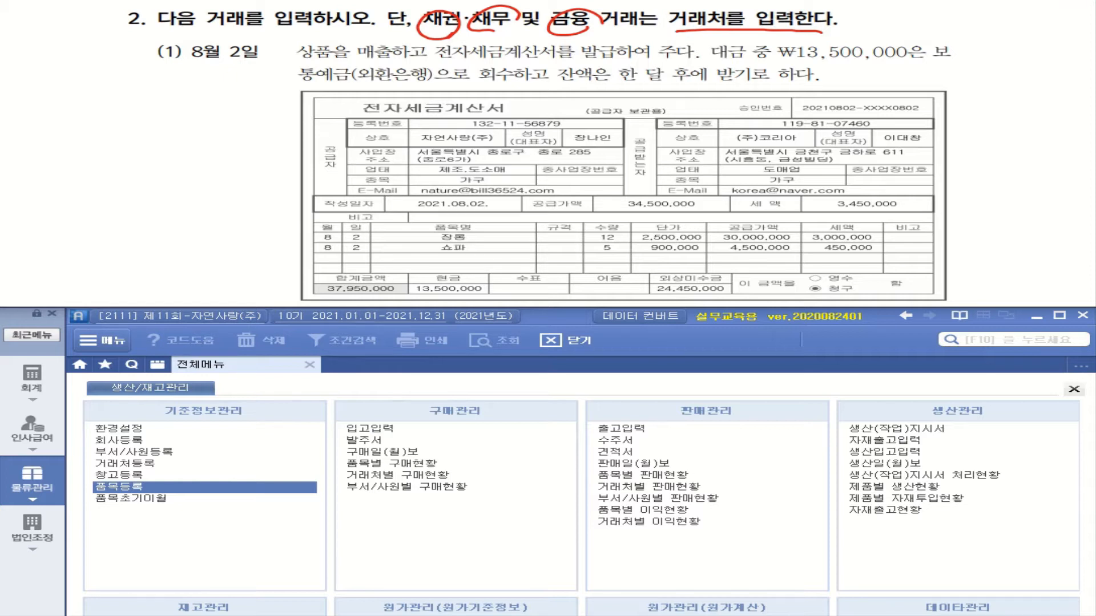
- Circle 매출 and underline 상품을 in the 8월 2일 transaction text, and handwrite the note 출고입력 in the margin beside it
left_click_drag(351, 43, 396, 59)
left_click_drag(304, 59, 355, 60)
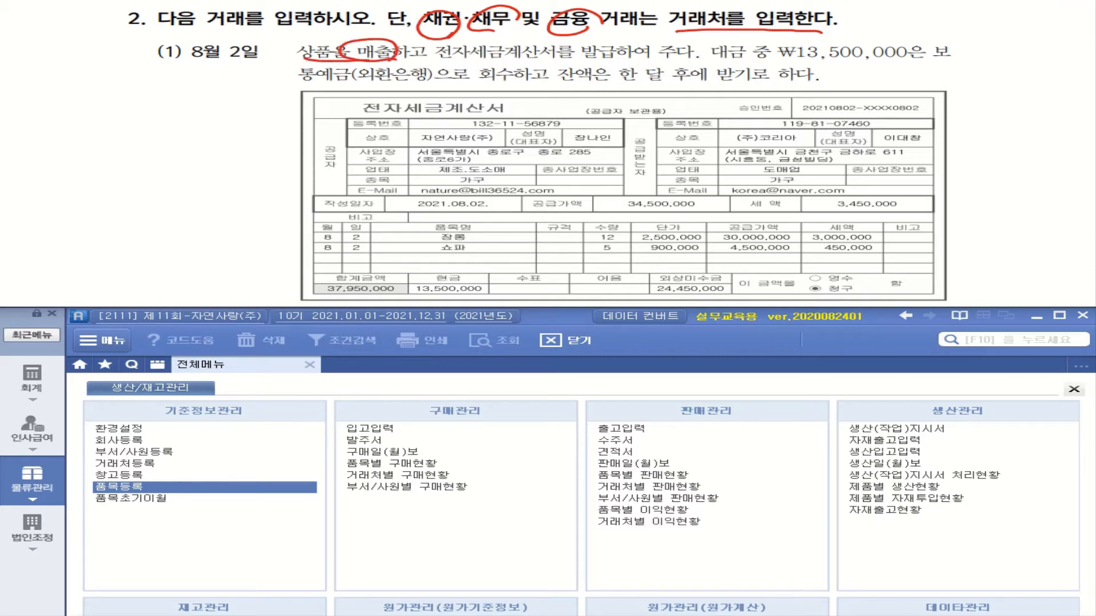
mouse_move(36, 52)
left_mouse_down()
mouse_move(61, 71)
mouse_move(48, 87)
left_mouse_up()
left_click_drag(59, 62, 63, 80)
left_click_drag(76, 63, 96, 73)
left_click_drag(78, 75, 90, 83)
left_click_drag(105, 60, 116, 71)
mouse_move(117, 64)
left_mouse_down()
mouse_move(133, 63)
mouse_move(133, 79)
left_mouse_up()
- Draw a downward arrow below the 출고입력 note and label it 전송
mouse_move(124, 77)
left_mouse_down()
mouse_move(136, 83)
mouse_move(81, 103)
left_mouse_up()
left_click_drag(71, 99, 141, 89)
mouse_move(129, 91)
left_mouse_down()
mouse_move(114, 103)
mouse_move(140, 104)
left_mouse_up()
left_click_drag(147, 90, 176, 95)
left_click_drag(153, 102, 172, 108)
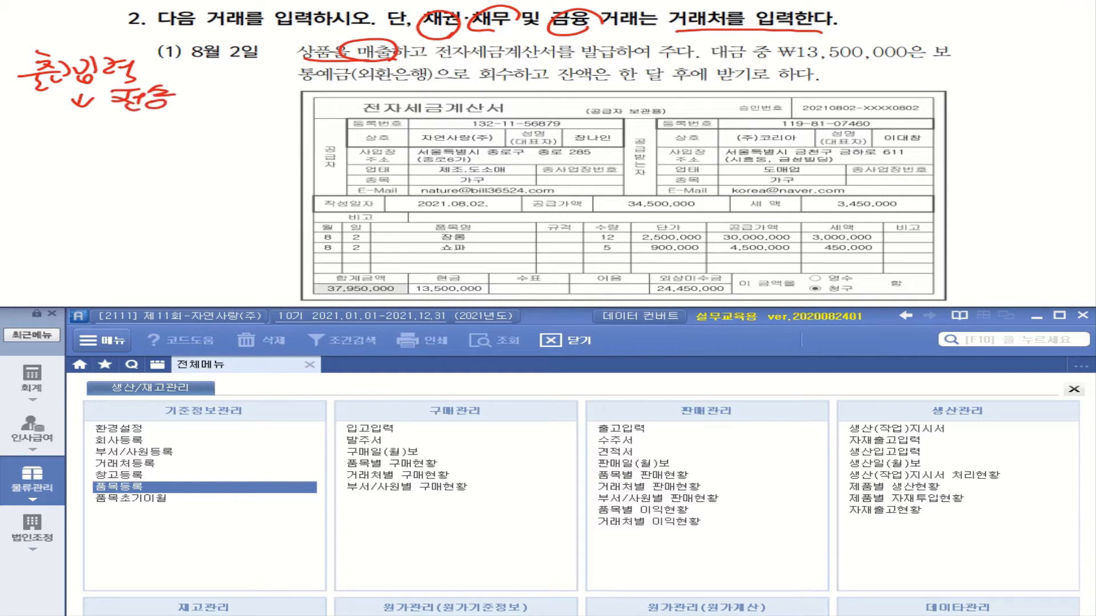
- Handwrite 매입매출전표입력 below the arrow in the margin
left_click_drag(31, 126, 33, 146)
left_click_drag(33, 129, 51, 139)
left_click_drag(61, 129, 62, 136)
left_click_drag(70, 126, 67, 146)
left_click_drag(79, 122, 103, 135)
left_click_drag(81, 133, 97, 144)
mouse_move(116, 120)
left_mouse_down()
mouse_move(108, 129)
mouse_move(117, 121)
left_mouse_up()
left_click_drag(128, 119, 140, 139)
left_click_drag(147, 113, 163, 124)
mouse_move(139, 133)
left_mouse_down()
mouse_move(168, 129)
mouse_move(154, 135)
left_mouse_up()
mouse_move(166, 117)
left_mouse_down()
mouse_move(191, 114)
mouse_move(194, 132)
left_mouse_up()
left_click_drag(173, 137, 187, 134)
mouse_move(200, 114)
left_mouse_down()
mouse_move(218, 111)
mouse_move(209, 122)
left_mouse_up()
left_click_drag(216, 113, 225, 133)
left_click_drag(233, 115, 248, 127)
left_click_drag(228, 128, 241, 131)
mouse_move(253, 112)
left_mouse_down()
mouse_move(264, 124)
mouse_move(270, 111)
left_mouse_up()
left_click_drag(273, 120, 279, 119)
left_click_drag(272, 127, 280, 125)
left_click_drag(281, 113, 286, 130)
left_click_drag(285, 130, 280, 140)
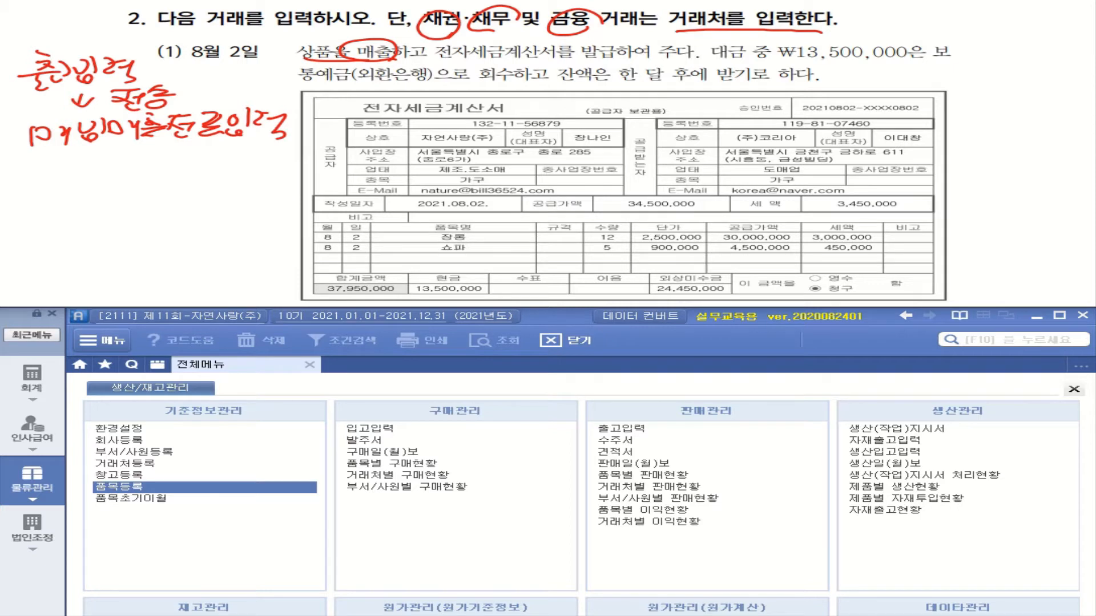
- Underline 전자세금계산서를 발급하여 주다, circle 전자 in the invoice title and link it by a line to the margin note
mouse_move(429, 64)
left_mouse_down()
mouse_move(456, 49)
mouse_move(469, 60)
left_mouse_up()
left_click_drag(431, 66, 688, 59)
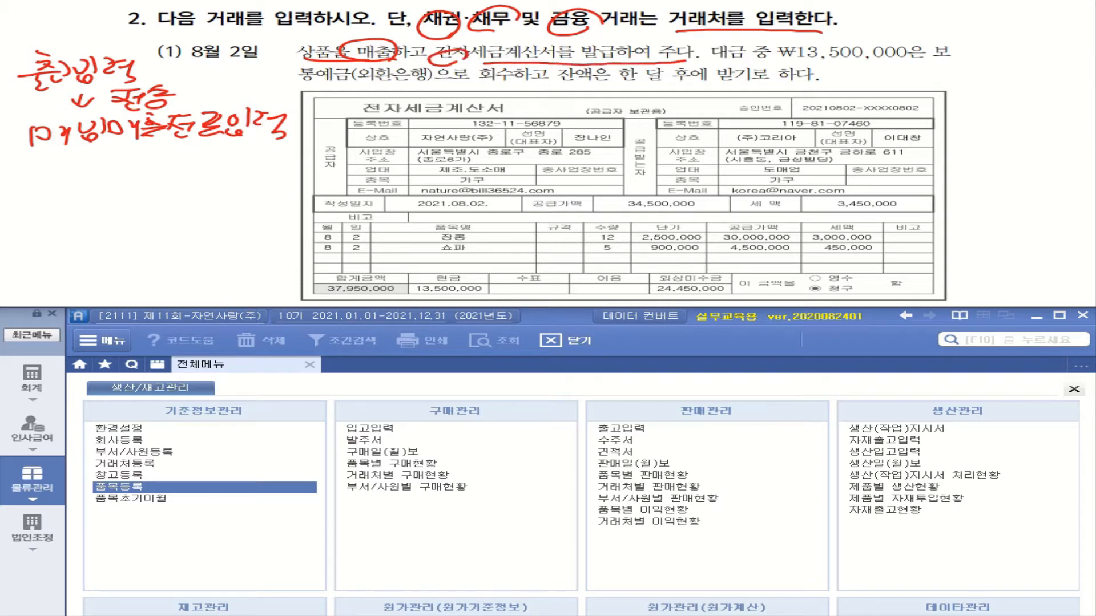
mouse_move(379, 93)
left_mouse_down()
mouse_move(384, 118)
mouse_move(371, 92)
mouse_move(297, 141)
mouse_move(200, 149)
mouse_move(184, 164)
left_mouse_up()
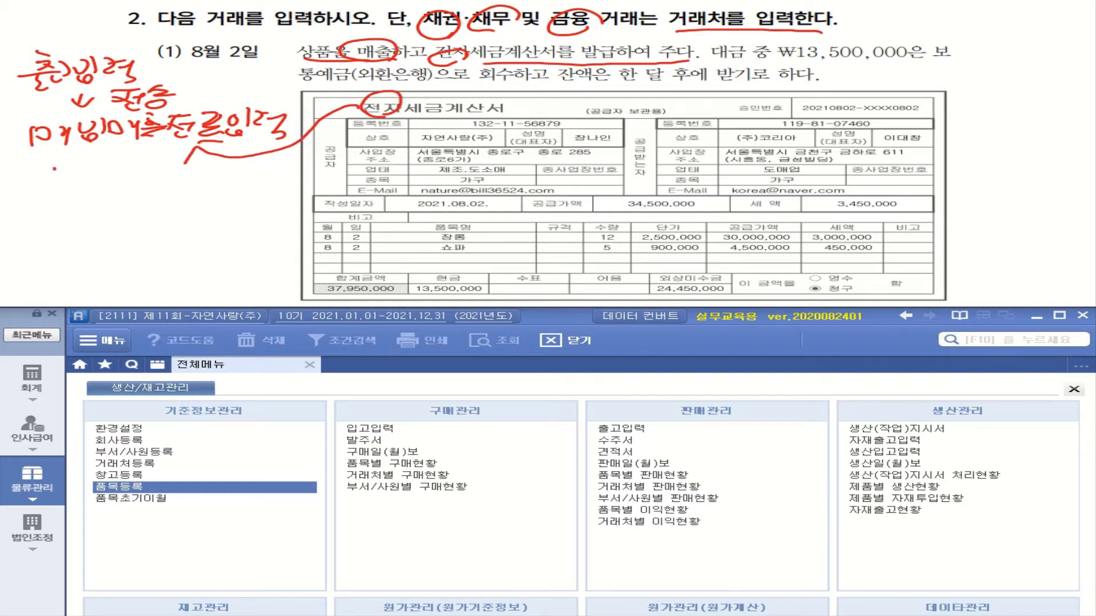
- Handwrite the note "1. 전자입력" below 매입매출전표입력 in the margin
left_click(70, 179)
mouse_move(54, 169)
left_mouse_down()
mouse_move(54, 183)
mouse_move(106, 161)
mouse_move(84, 173)
left_mouse_up()
left_click_drag(90, 168, 105, 173)
left_click_drag(89, 174, 106, 180)
mouse_move(114, 158)
left_mouse_down()
mouse_move(139, 172)
mouse_move(169, 167)
mouse_move(160, 175)
mouse_move(194, 162)
left_mouse_up()
left_click_drag(186, 167, 200, 182)
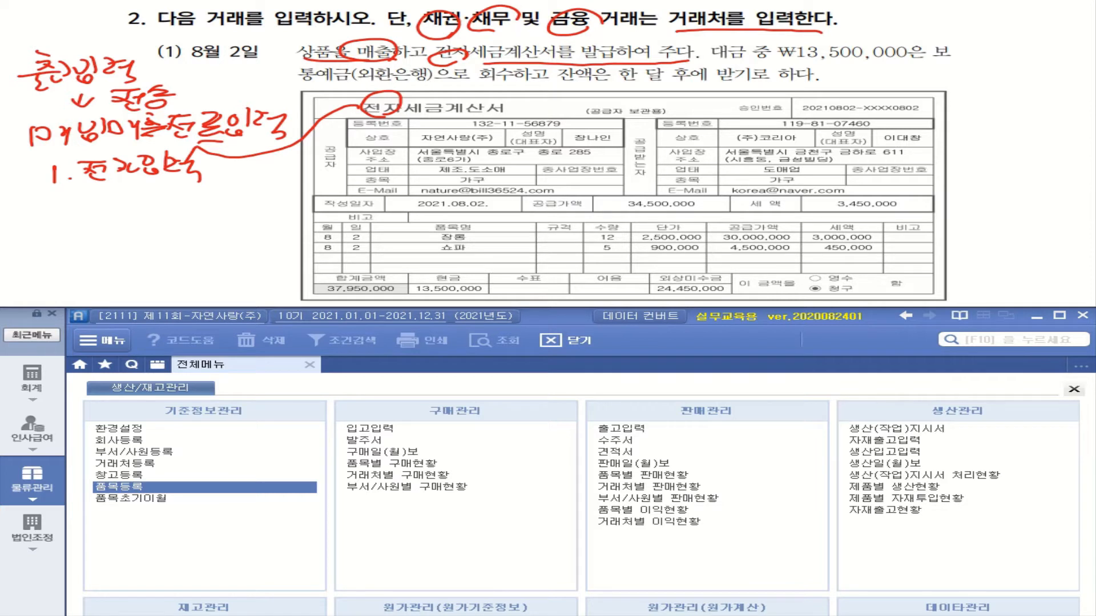
- Mark the 보통예금(외환은행) collection and the balance due in one month in the transaction text, labelling the balance 외상
left_click_drag(927, 65, 950, 67)
mouse_move(311, 84)
left_mouse_down()
mouse_move(516, 77)
mouse_move(486, 86)
left_mouse_up()
mouse_move(567, 86)
left_mouse_down()
mouse_move(900, 86)
mouse_move(916, 70)
mouse_move(935, 73)
left_mouse_up()
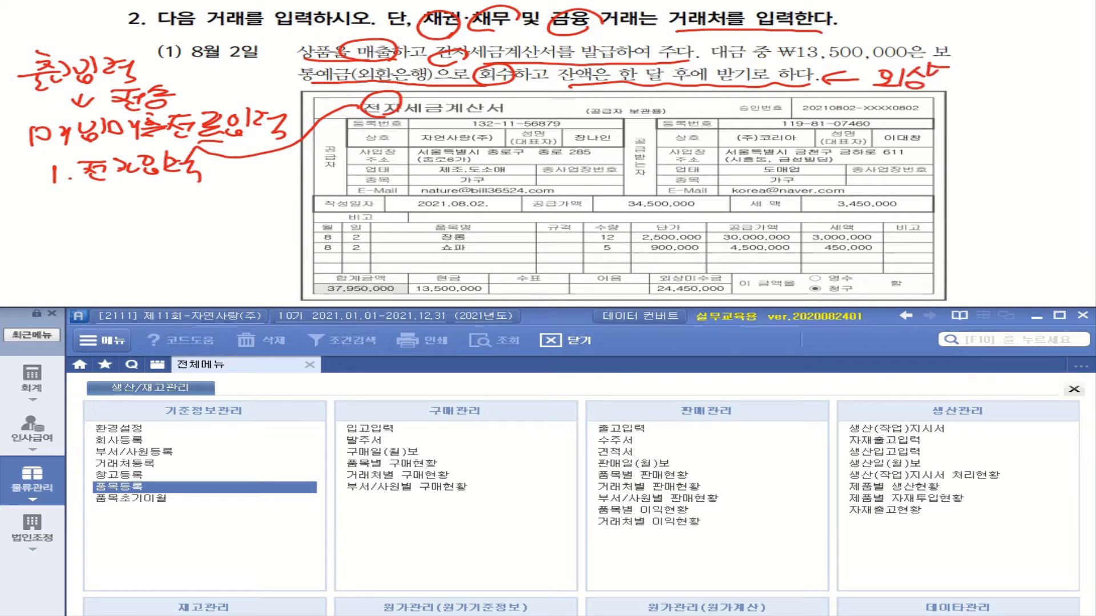
- Mark the supplier 자연사랑(주), the recipient (주)코리아 and the issue date 2021.08.02 on the tax invoice
mouse_move(333, 143)
left_mouse_down()
mouse_move(325, 174)
mouse_move(342, 151)
mouse_move(335, 143)
left_mouse_up()
left_click_drag(415, 144, 496, 142)
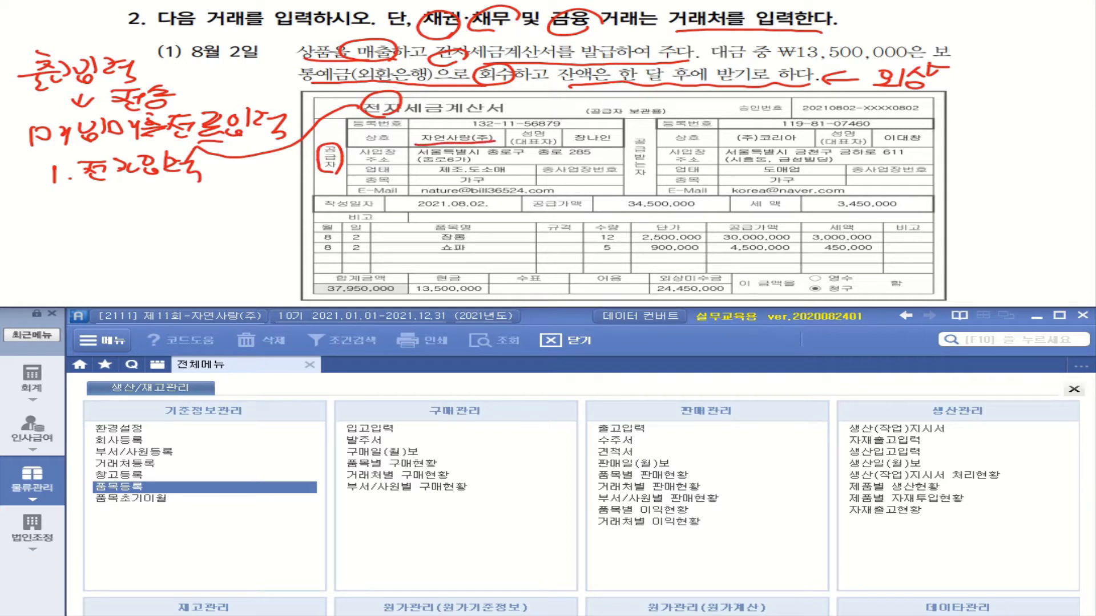
mouse_move(633, 182)
left_mouse_down()
mouse_move(624, 147)
mouse_move(651, 167)
mouse_move(638, 186)
left_mouse_up()
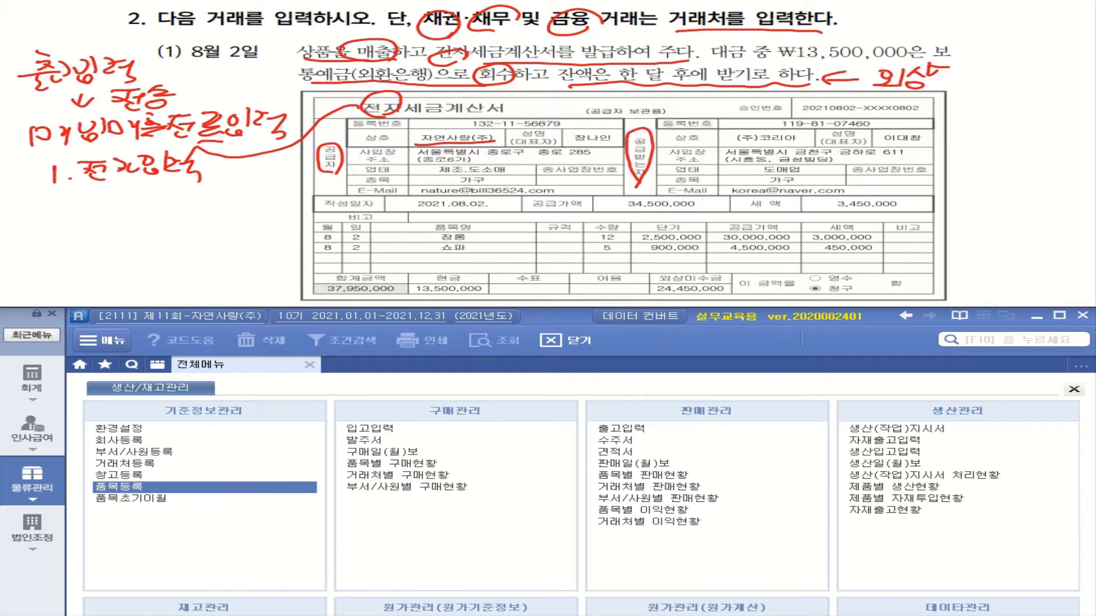
left_click_drag(736, 143, 792, 142)
mouse_move(488, 213)
left_mouse_down()
mouse_move(405, 207)
mouse_move(490, 200)
mouse_move(473, 212)
left_mouse_up()
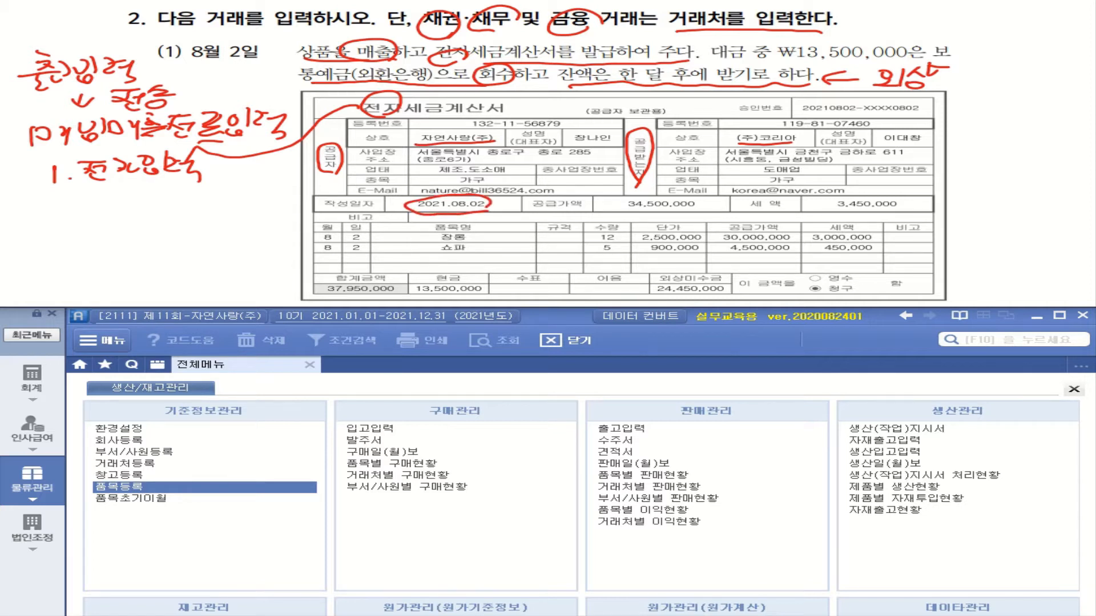
- Underline the invoice's 공급가액 and 세액, tick the 장롱 and 쇼파 lines, and circle the 현금 and 외상미수금 amounts
left_click_drag(623, 215, 688, 211)
left_click_drag(828, 213, 913, 209)
left_click_drag(485, 228, 506, 223)
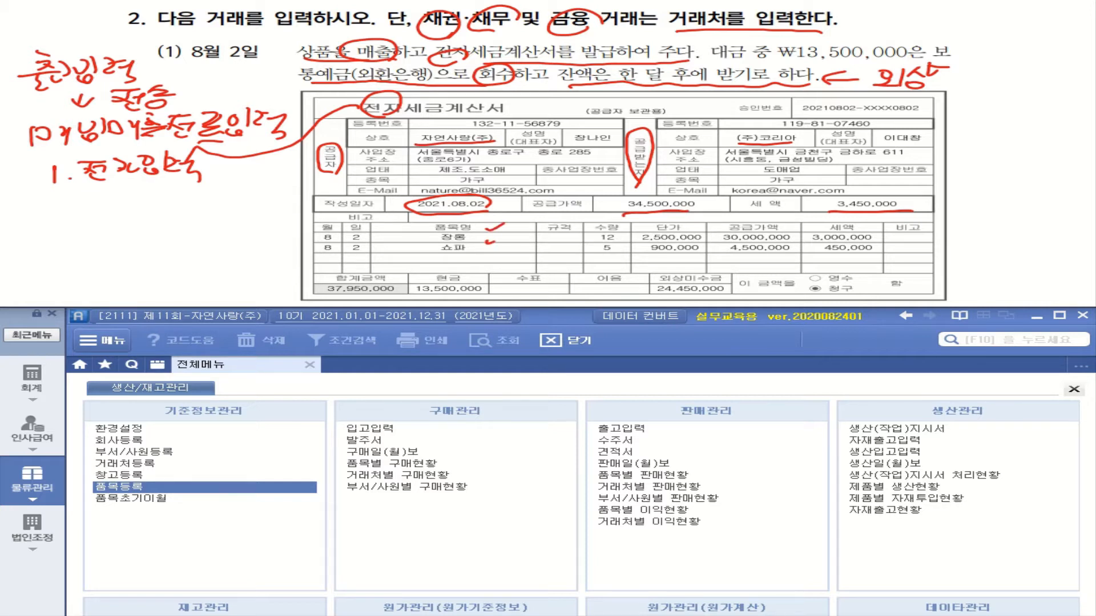
mouse_move(485, 288)
left_mouse_down()
mouse_move(445, 301)
mouse_move(451, 270)
mouse_move(487, 291)
mouse_move(845, 279)
mouse_move(996, 174)
mouse_move(977, 58)
mouse_move(952, 56)
mouse_move(979, 47)
left_mouse_up()
mouse_move(693, 290)
left_mouse_down()
mouse_move(722, 279)
mouse_move(656, 292)
left_mouse_up()
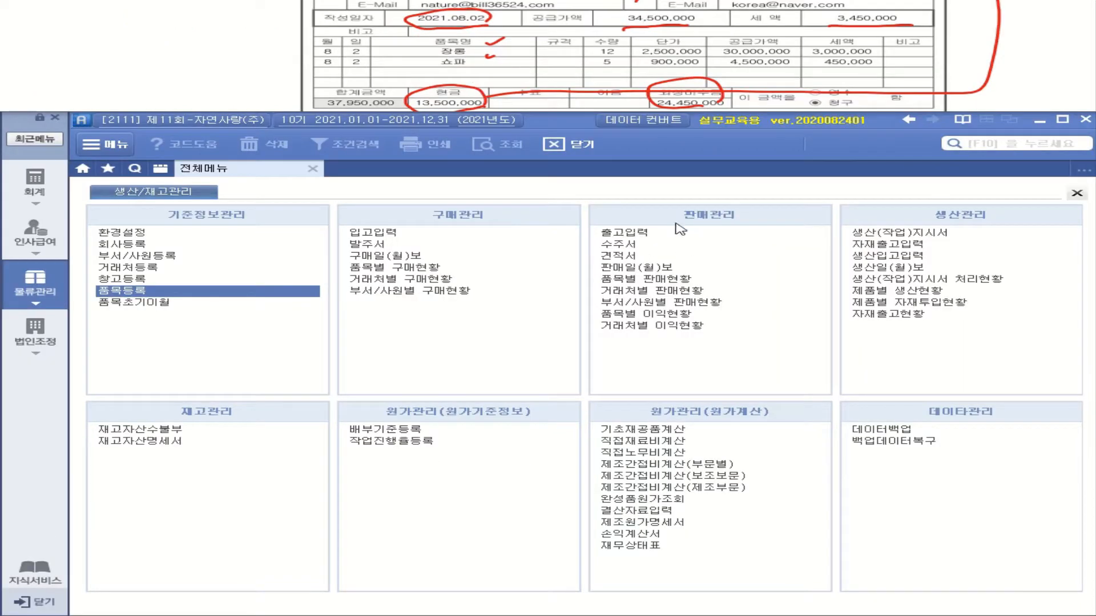
- Open 출고입력, set the date to 08월 02일 of 2021 and choose 건별과세 as the 처리구분
left_click(631, 237)
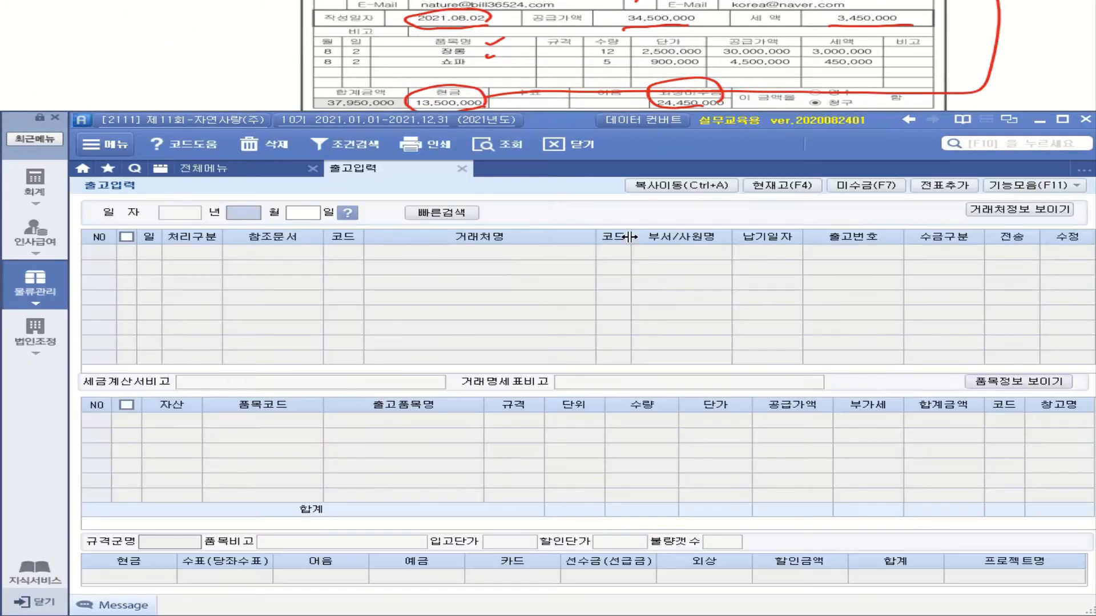
type("08")
key("Return")
key("Return")
type("02")
key("Return")
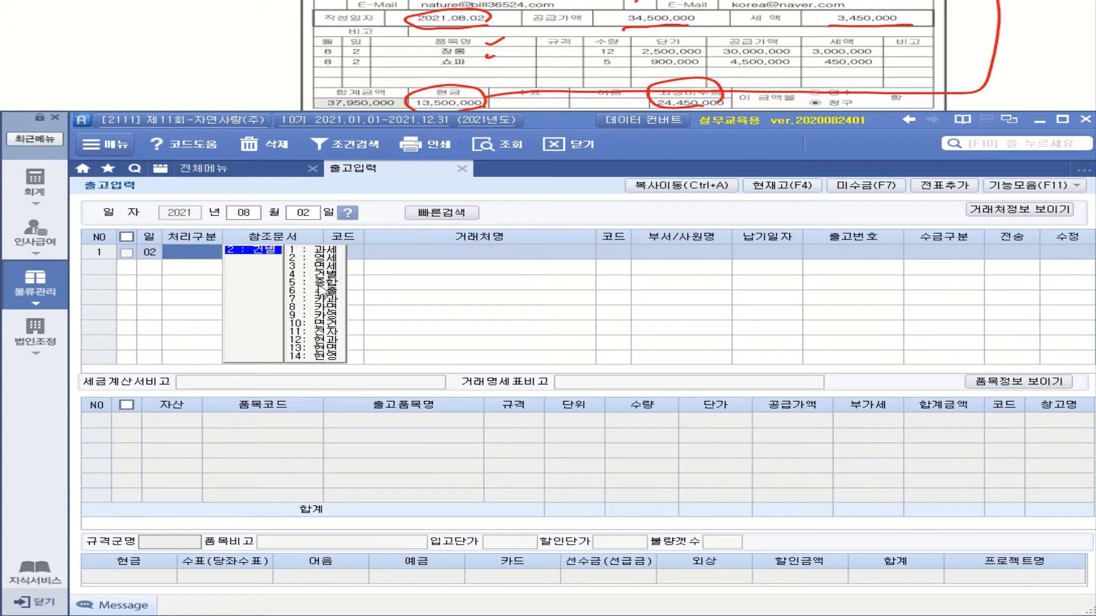
left_click(339, 251)
key("Return")
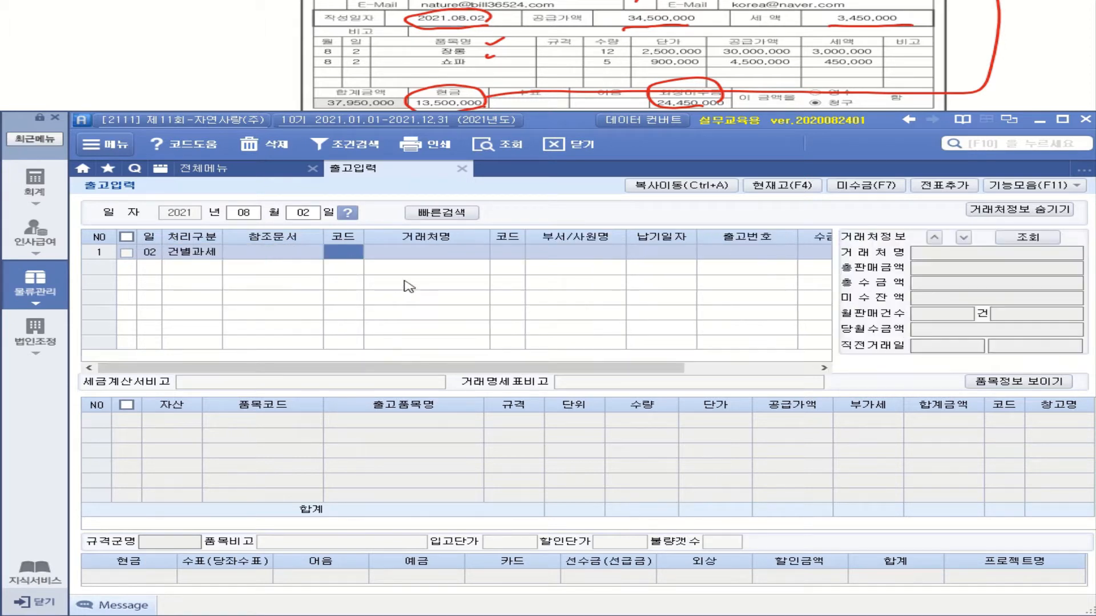
- Enter (주)코리아 as the customer of the shipment, hide the customer information and set the 수금구분 to 혼합
type("코리")
key("Return")
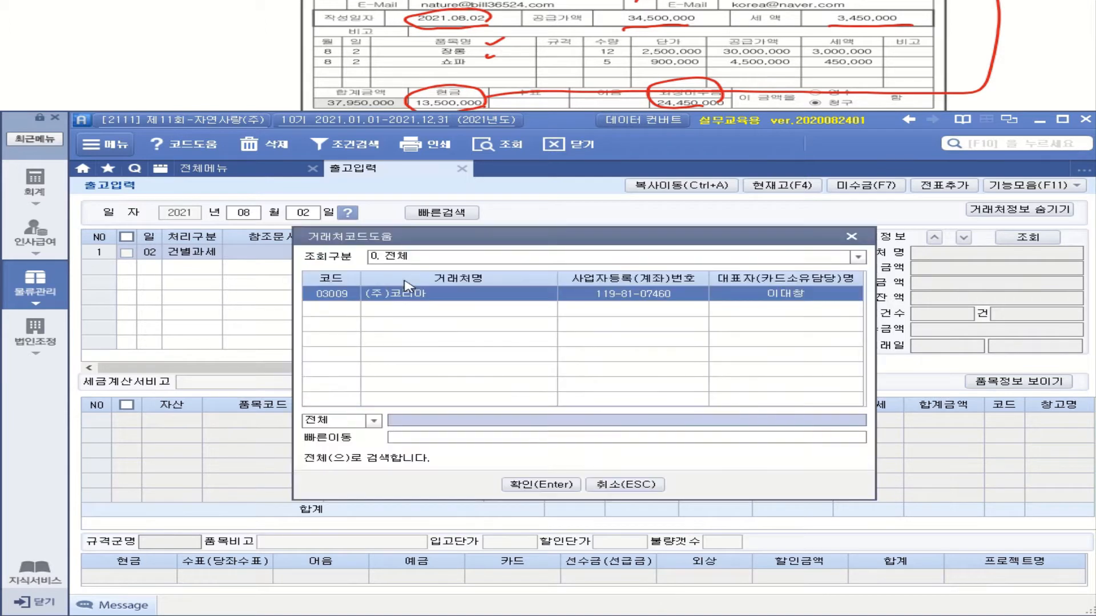
double_click(478, 292)
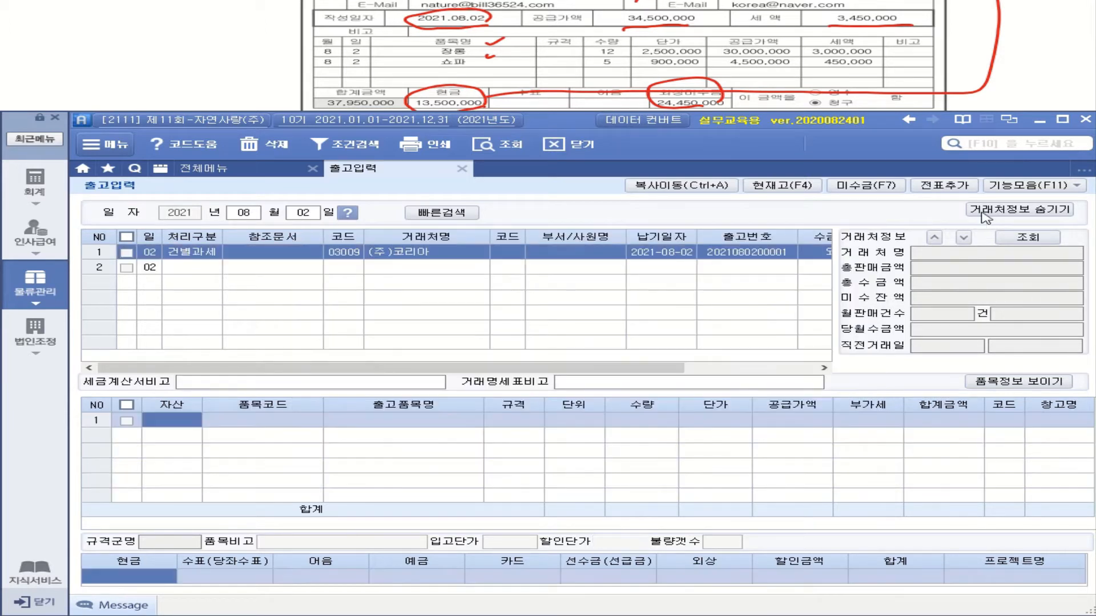
left_click(1007, 211)
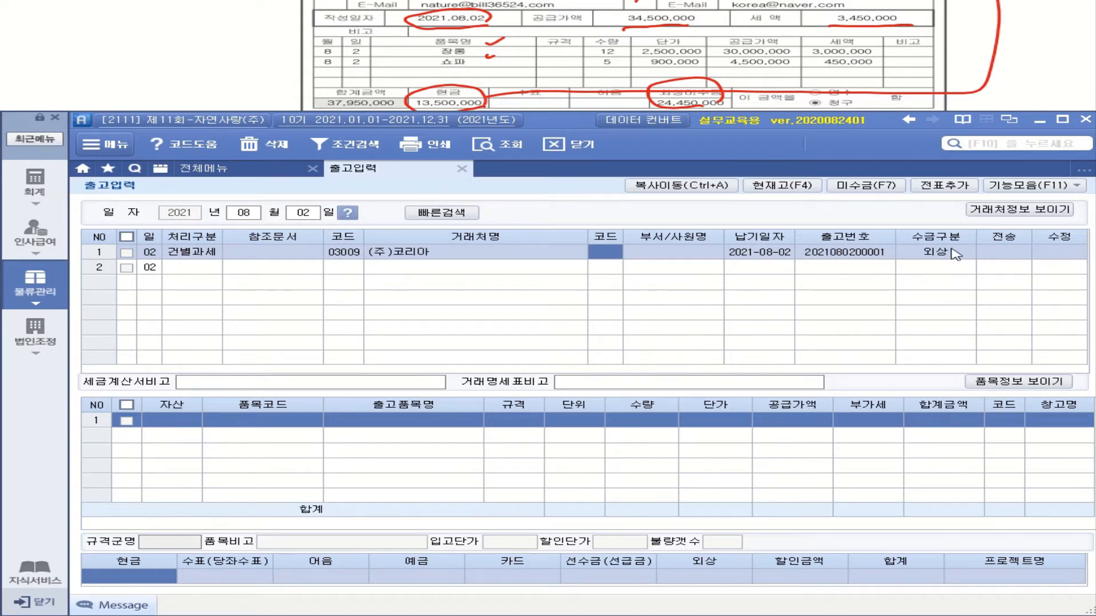
left_click(963, 254)
left_click(1000, 288)
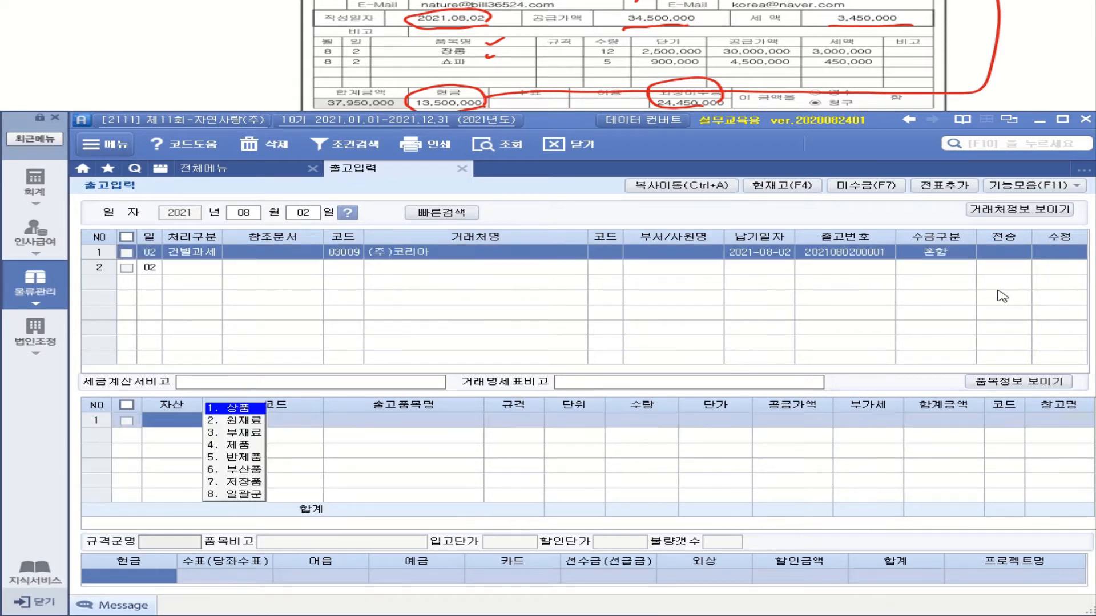
- Add the 상품 item 장롱 (5005) to the shipment with quantity 12 and unit price 2,500,000
left_click(221, 410)
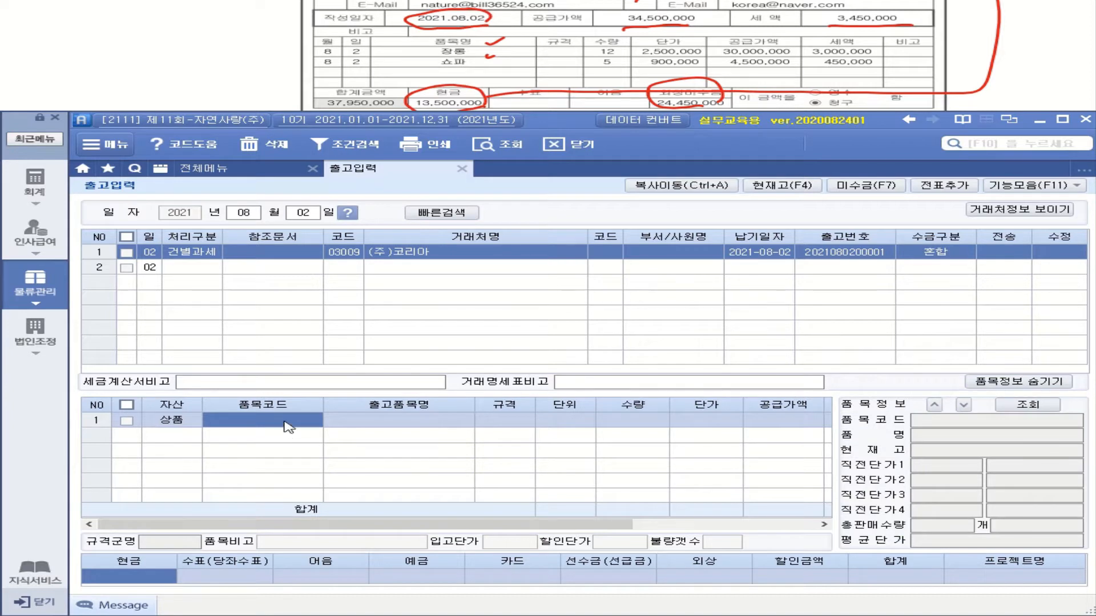
key("F2")
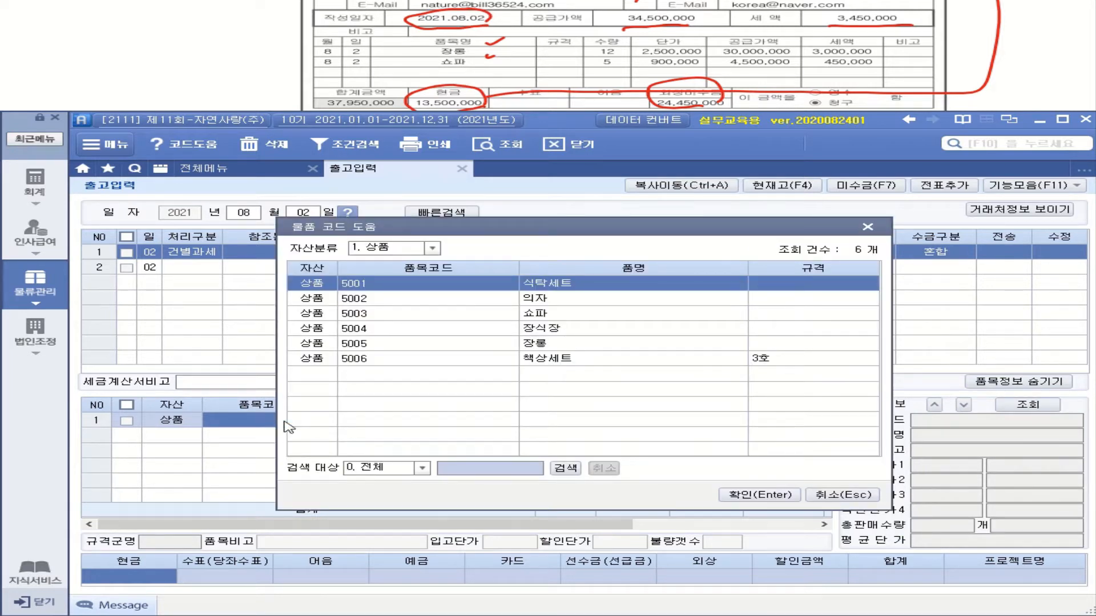
left_click(544, 348)
double_click(544, 350)
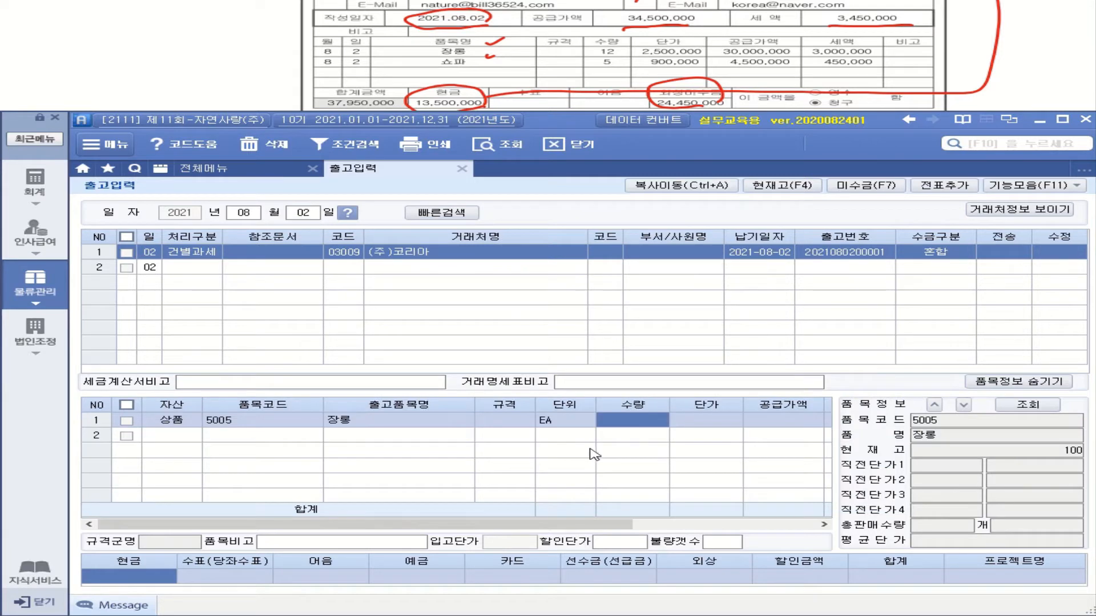
type("12")
key("Return")
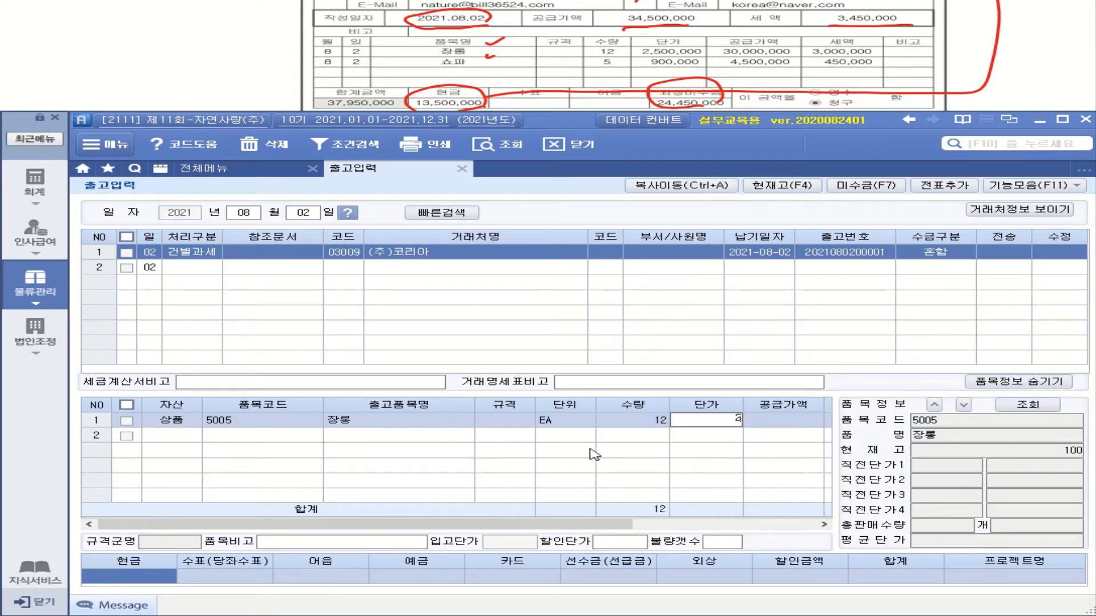
type("2500000")
key("Return")
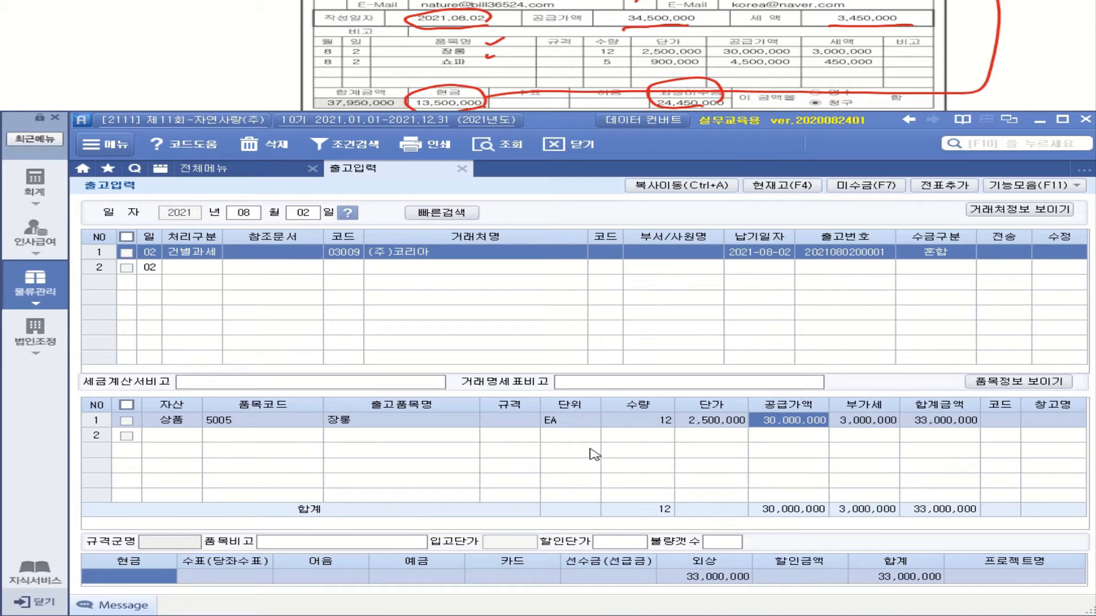
- Add the 상품 item 쇼파 (5003) as the second line with quantity 5 and unit price 900,000
left_click(195, 438)
left_click(234, 407)
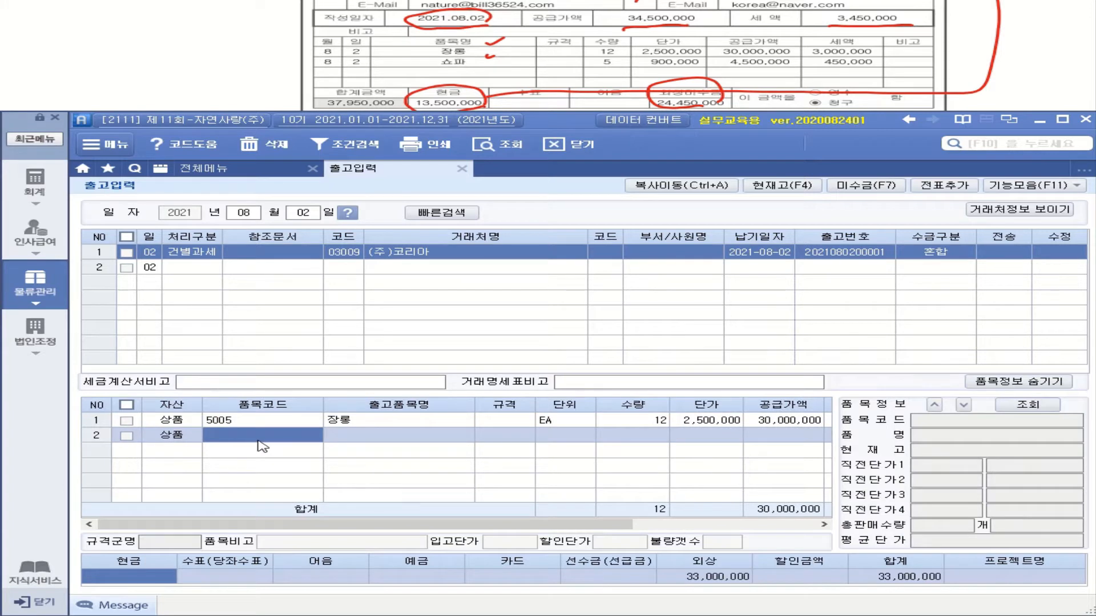
key("F2")
double_click(537, 314)
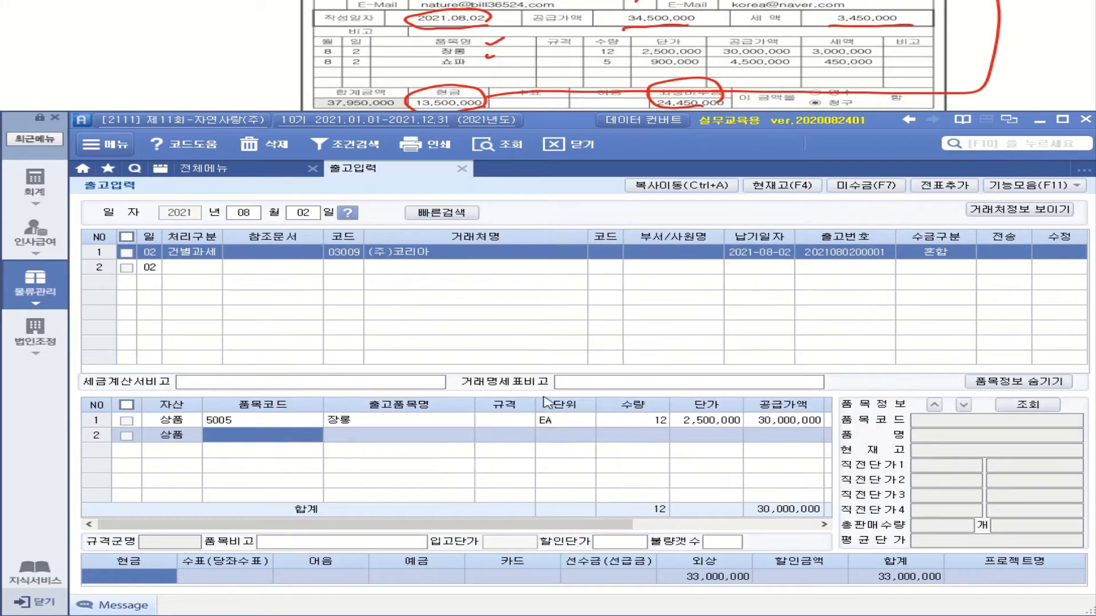
type("5")
key("Return")
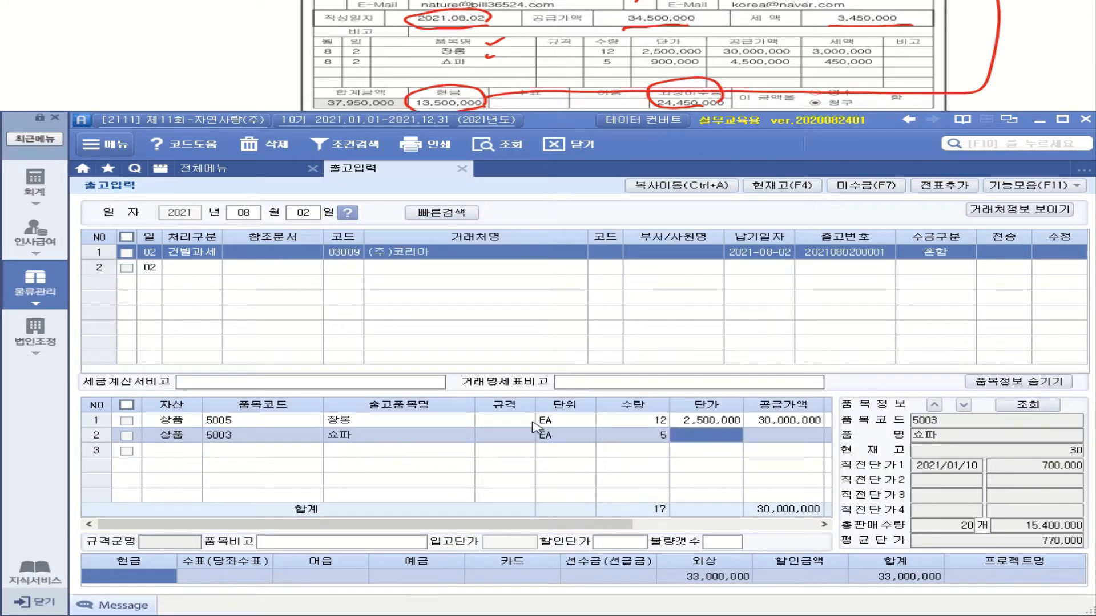
type("9000000")
key("Return")
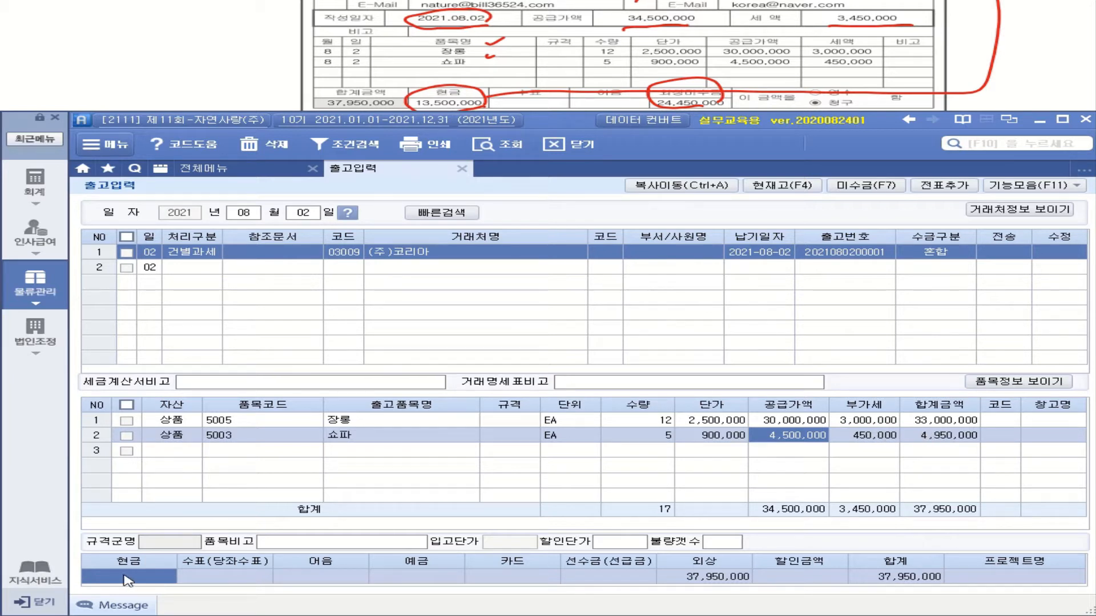
- Enter 13,500,000 as the 예금 portion of the shipment's payment
left_click(422, 576)
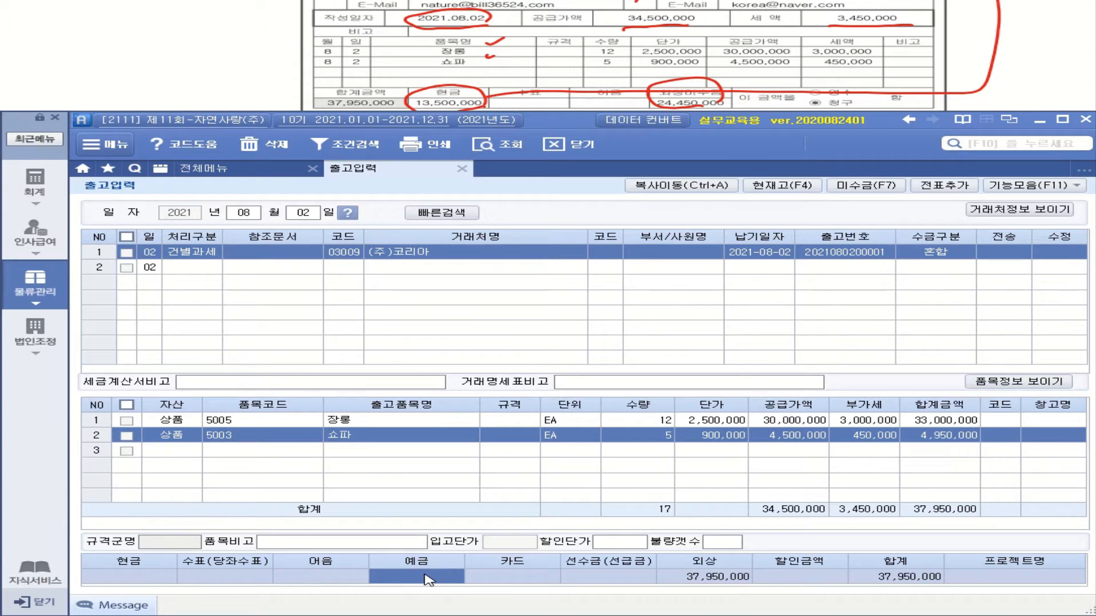
type("13500000")
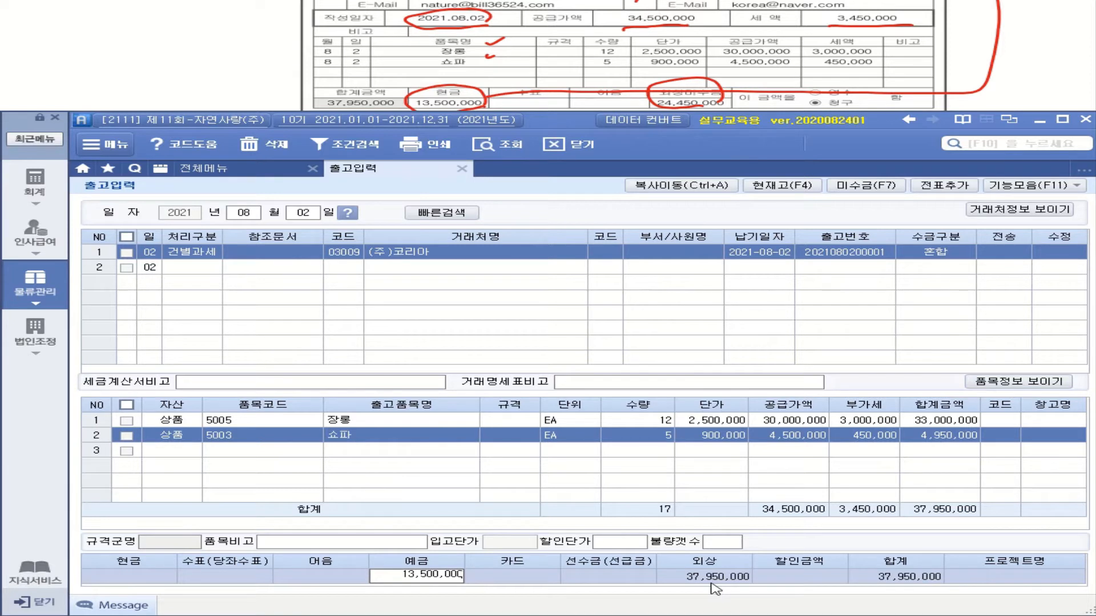
key("Return")
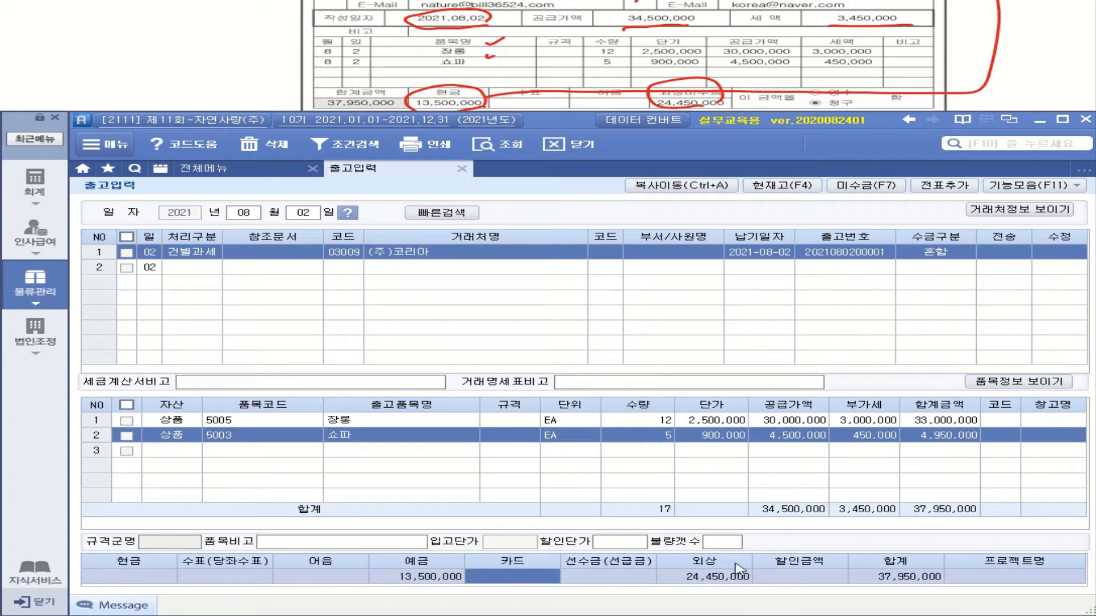
- Select the (주)코리아 shipment with its two item lines, add a slip and transfer it to 매입매출전표입력
left_click(127, 252)
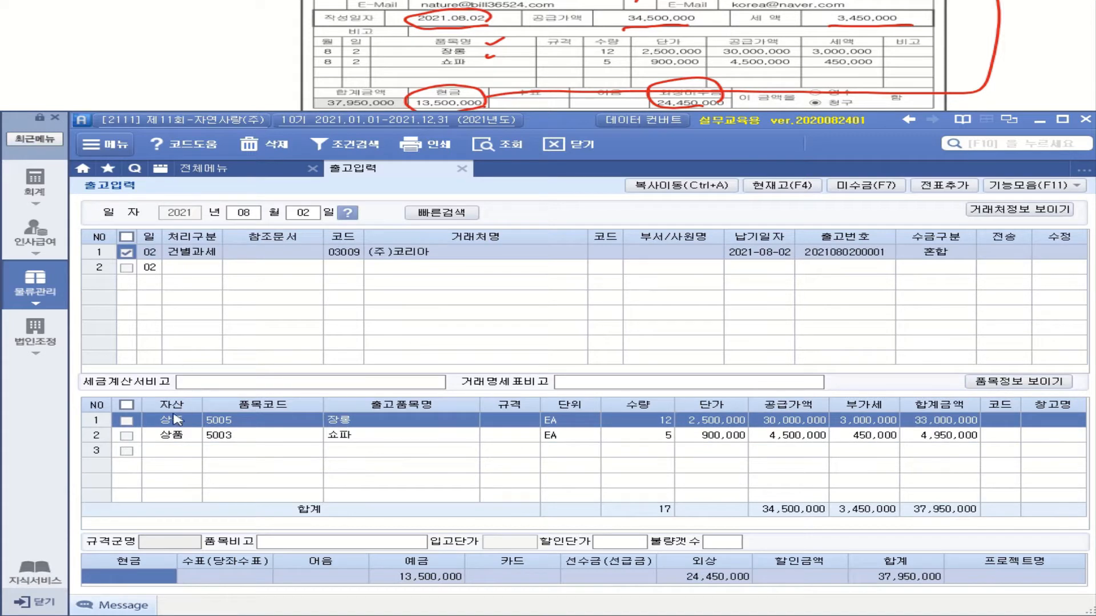
left_click(126, 437)
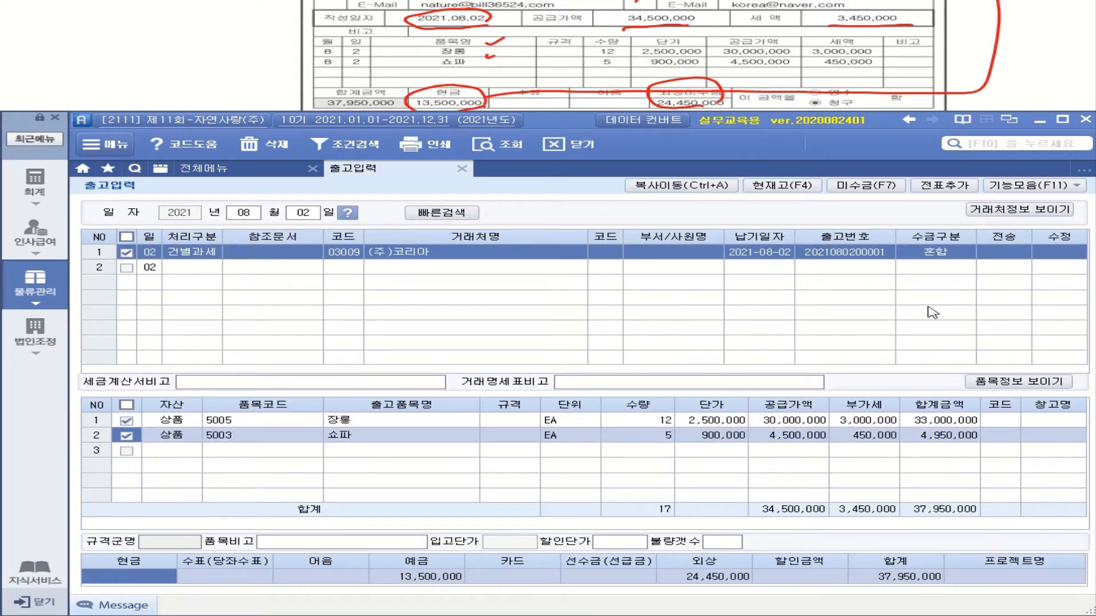
left_click(952, 188)
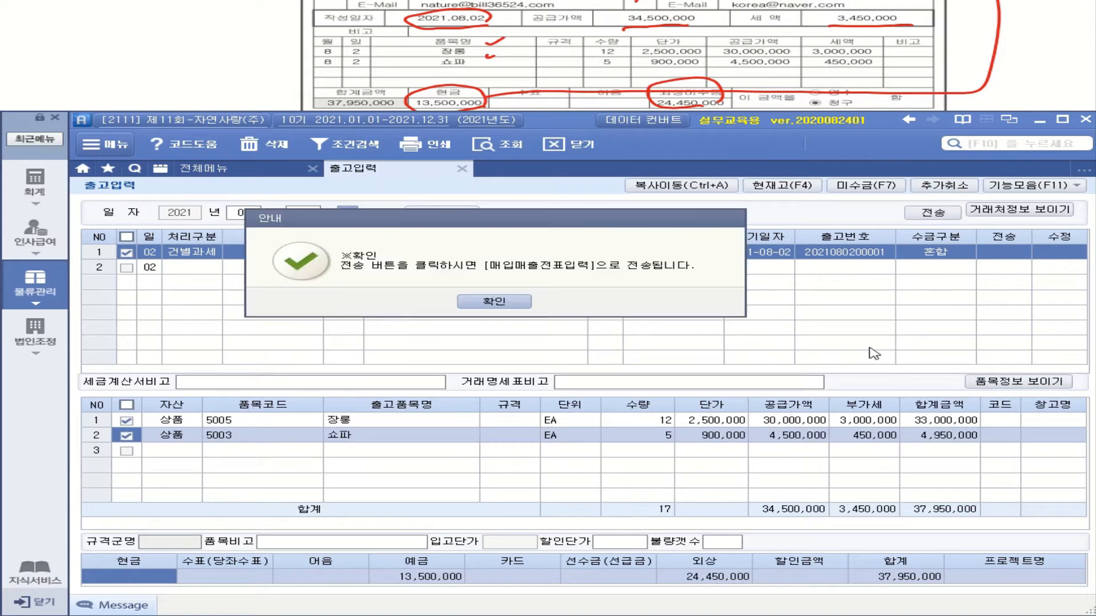
left_click(528, 302)
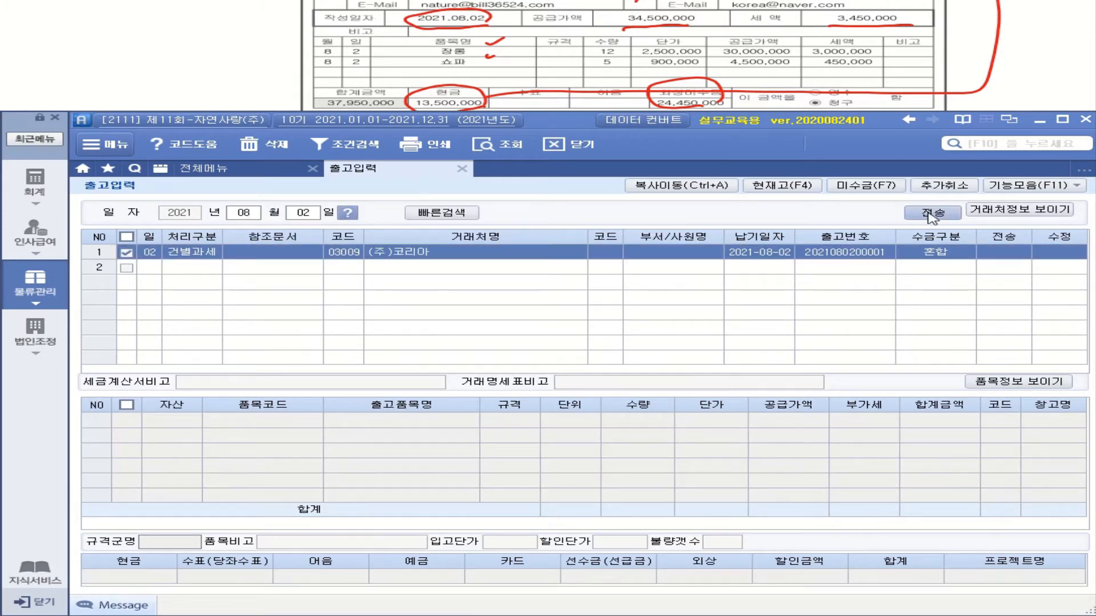
left_click(931, 216)
left_click(503, 332)
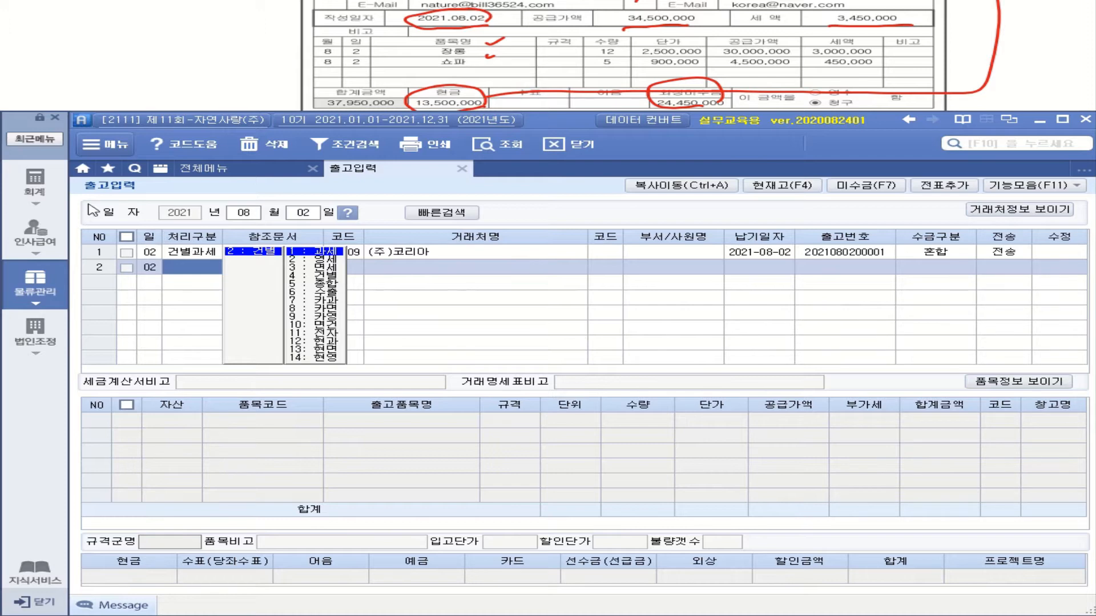
- Open 매입매출전표입력 in the accounting module and bring up the slip for August 2 (08월 02일)
left_click(37, 189)
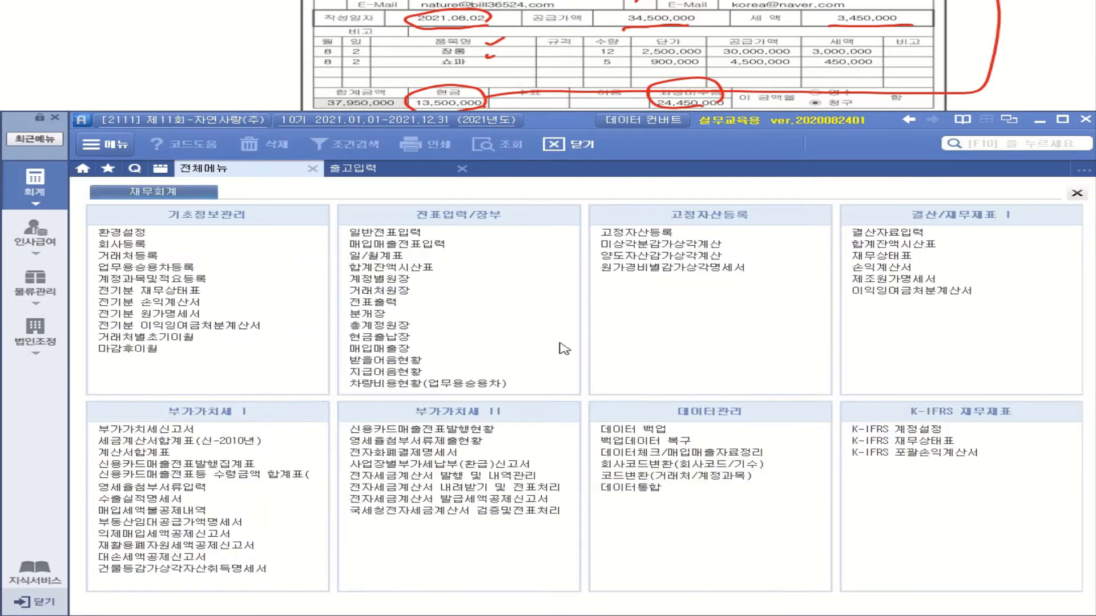
left_click(423, 245)
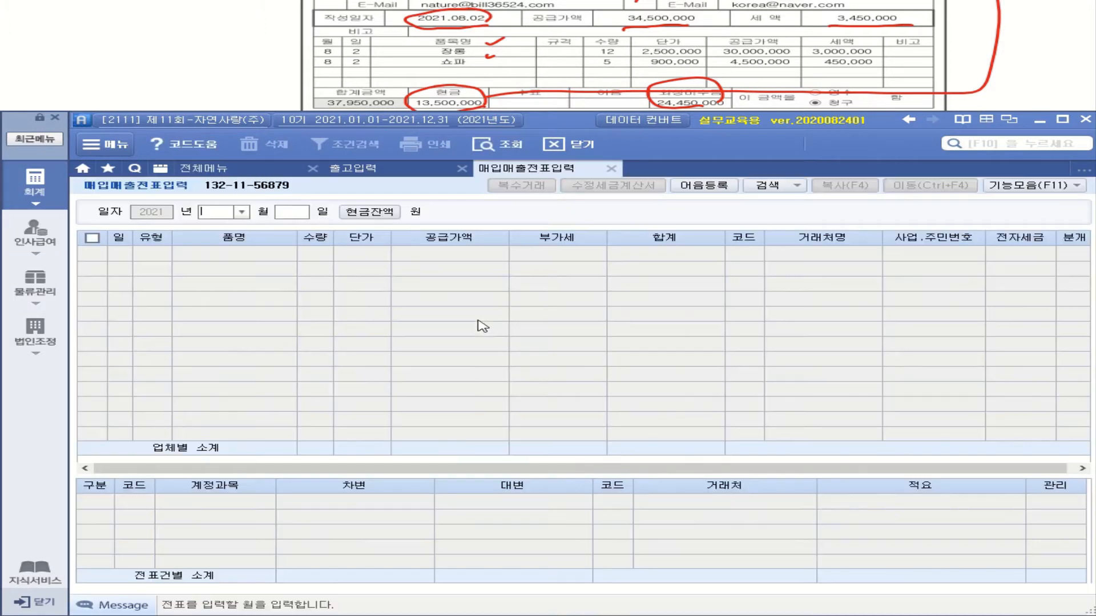
left_click(242, 212)
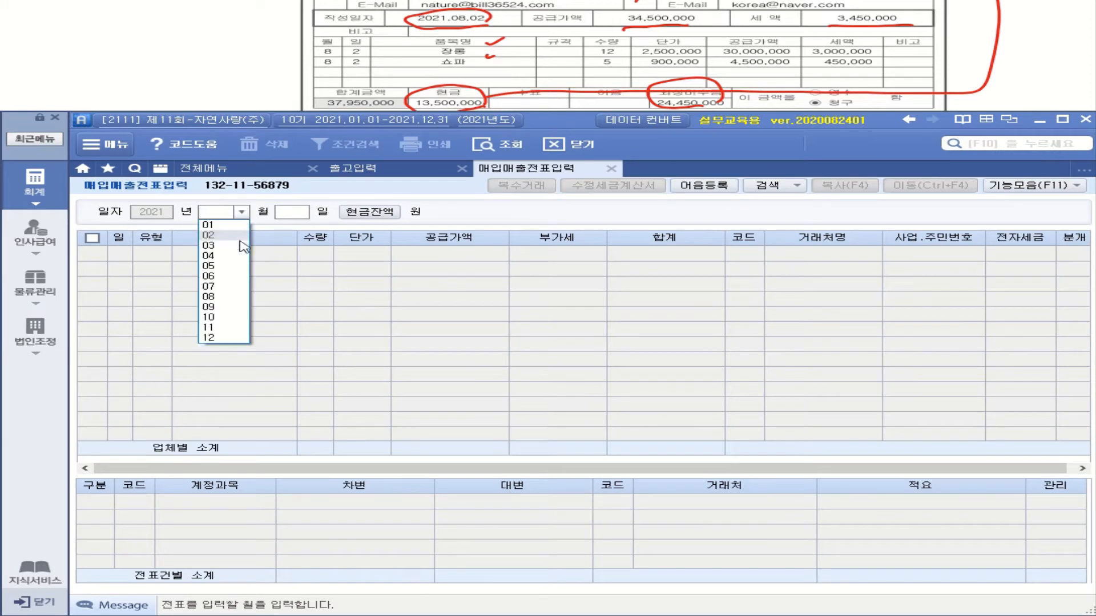
left_click(225, 298)
type("02")
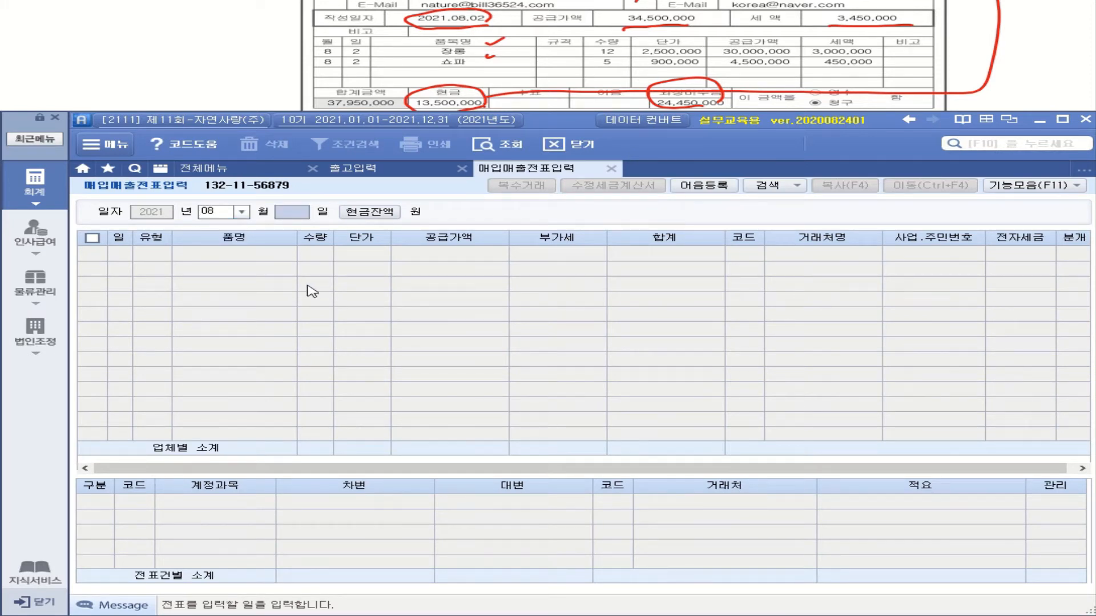
key("Return")
left_click(197, 258)
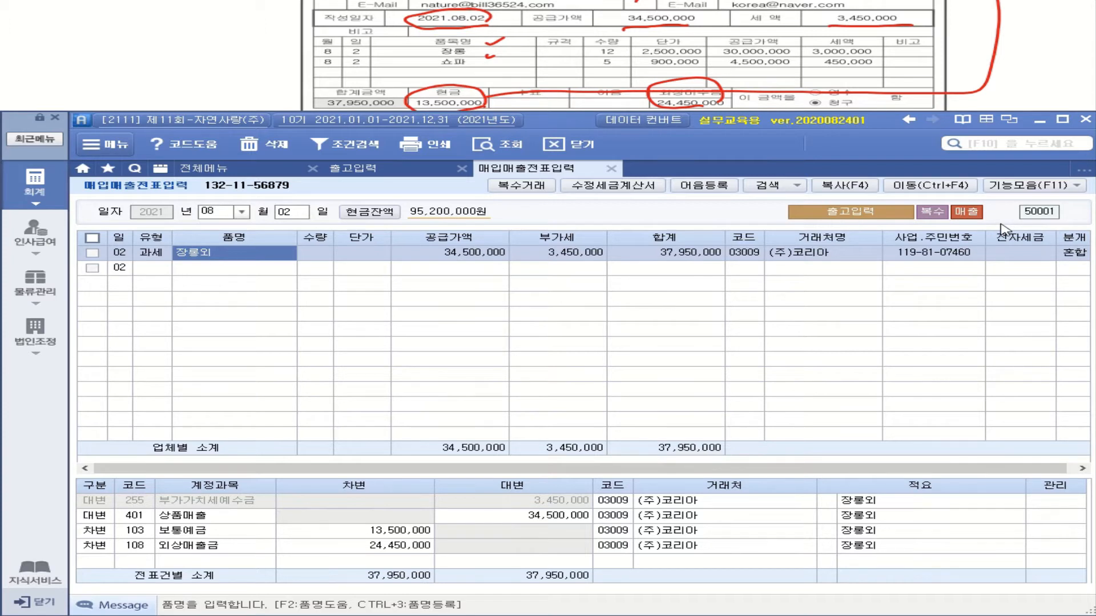
- Set the 전자세금 field of the (주)코리아 sales slip to 전자입력
left_click(1020, 255)
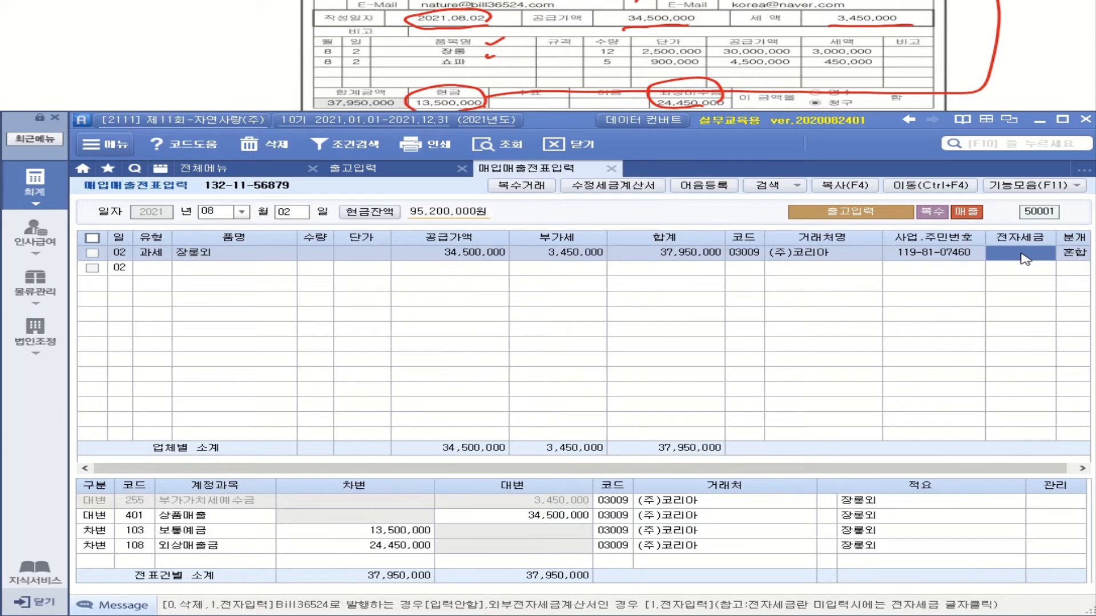
type("1")
key("Return")
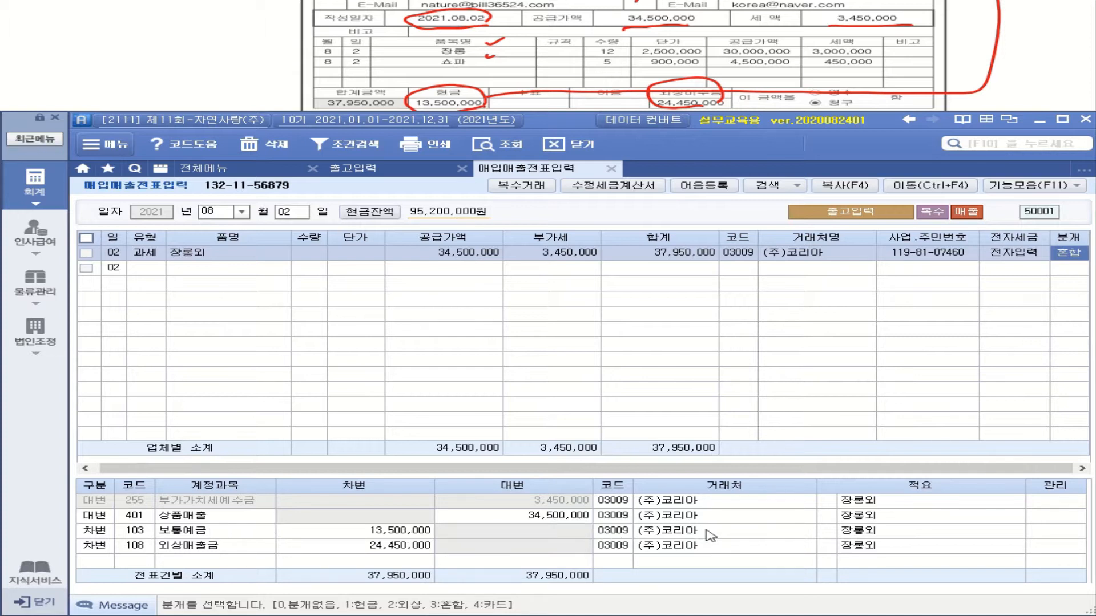
- Change the 거래처 of the slip's 보통예금 line to 외환은행(보통예금)
left_click(628, 532)
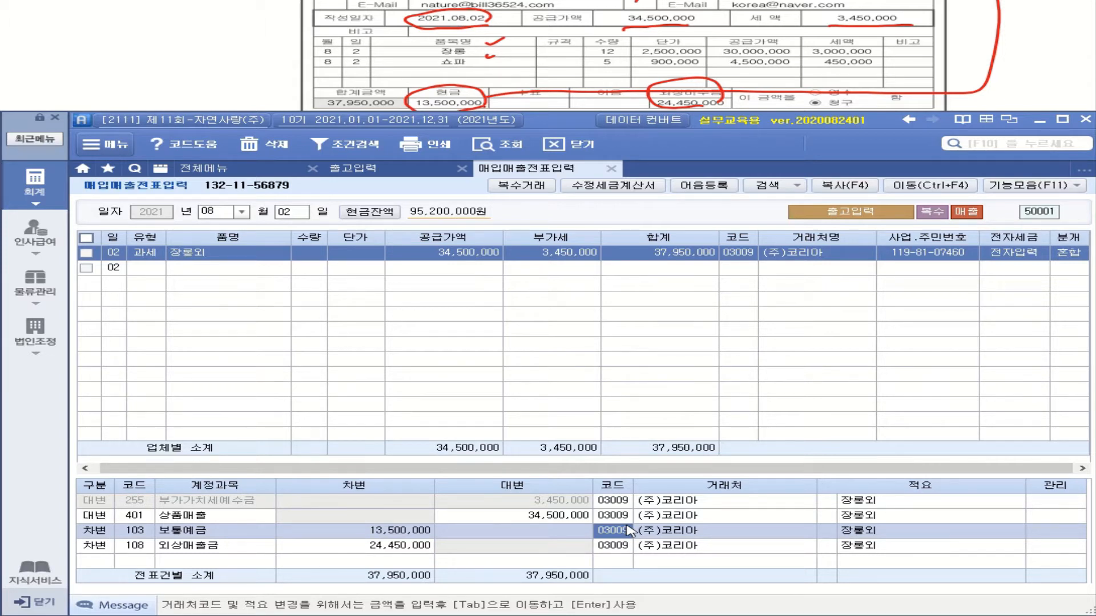
type("외환")
key("Return")
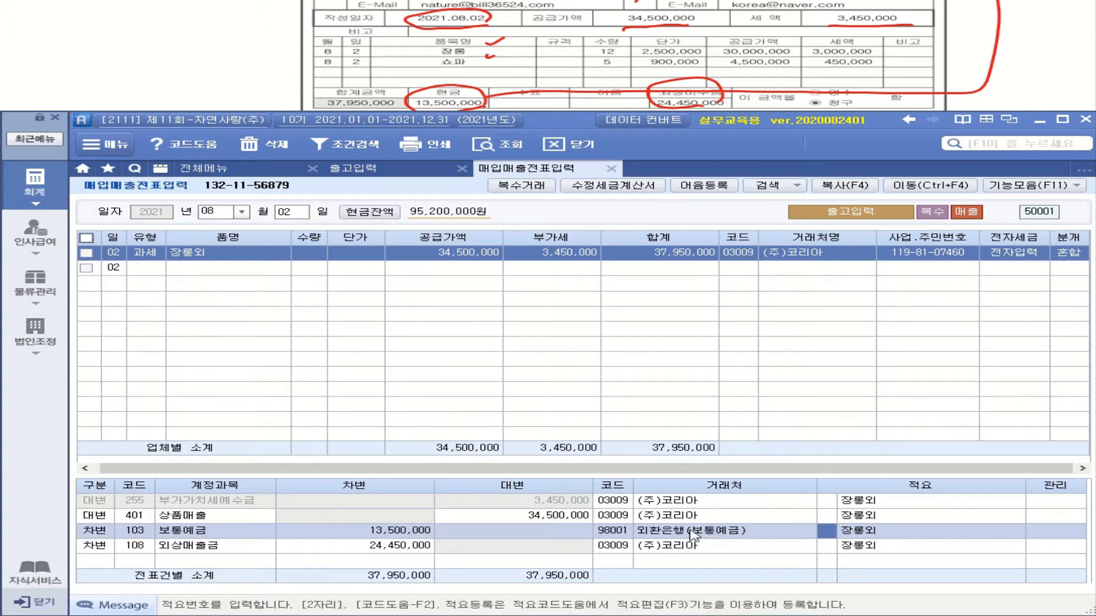
left_click(626, 545)
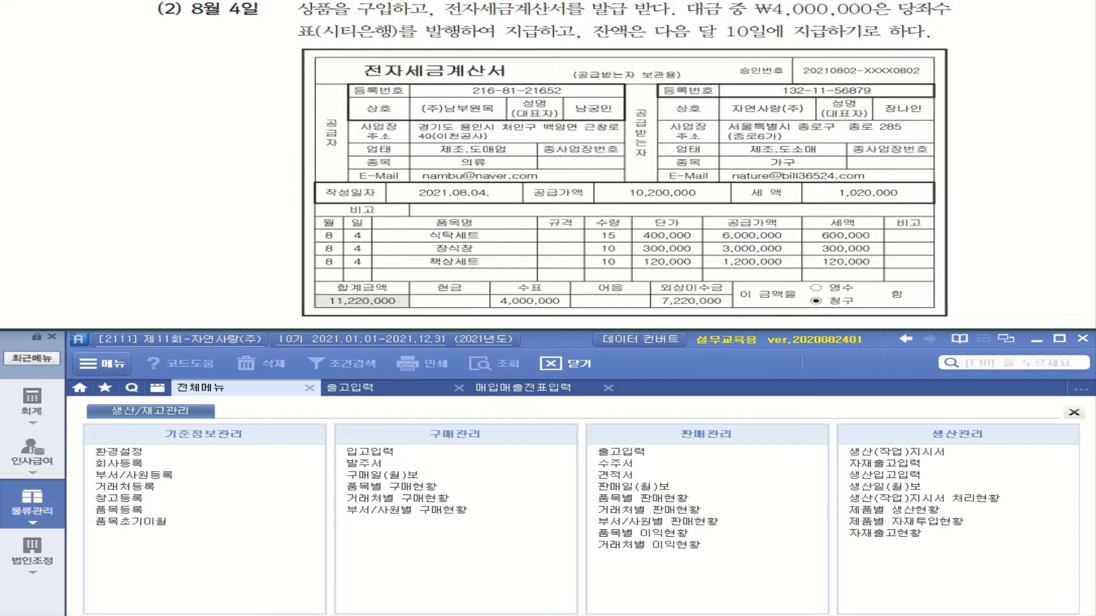
mouse_move(386, 21)
left_mouse_down()
mouse_move(361, 20)
mouse_move(399, 12)
mouse_move(198, 35)
left_mouse_up()
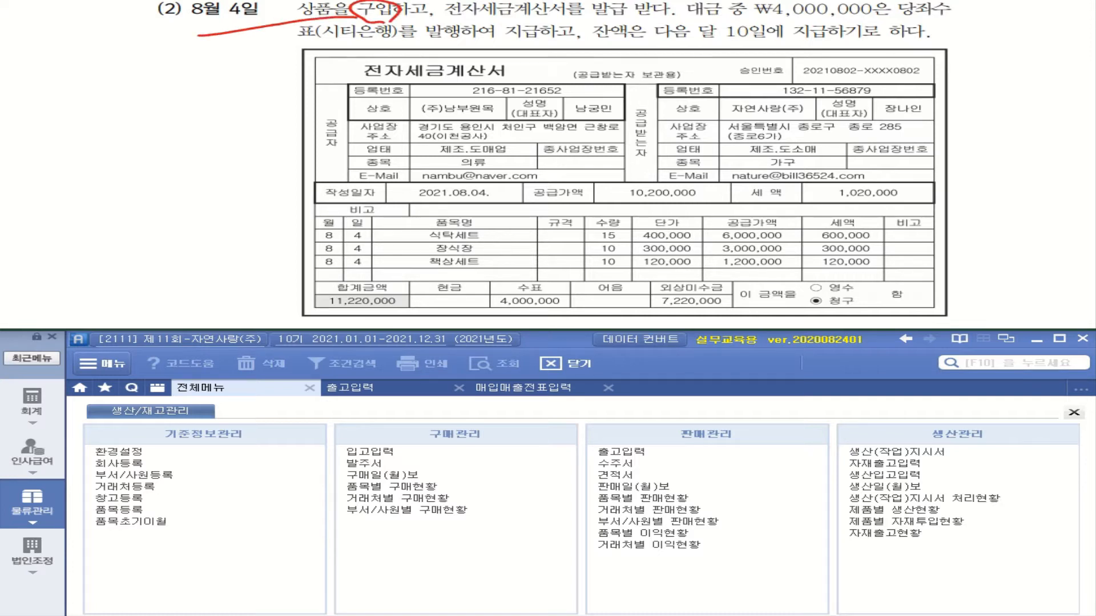
mouse_move(32, 38)
left_mouse_down()
mouse_move(26, 45)
mouse_move(46, 48)
left_mouse_up()
mouse_move(30, 53)
left_mouse_down()
mouse_move(23, 59)
mouse_move(35, 56)
left_mouse_up()
mouse_move(50, 38)
left_mouse_down()
mouse_move(64, 52)
mouse_move(85, 40)
left_mouse_up()
left_click_drag(90, 32, 78, 58)
left_click_drag(79, 51, 119, 39)
left_click_drag(119, 39, 133, 55)
left_click_drag(32, 70, 33, 87)
left_click_drag(23, 79, 80, 72)
mouse_move(69, 73)
left_mouse_down()
mouse_move(59, 86)
mouse_move(86, 76)
left_mouse_up()
left_click_drag(89, 72, 81, 90)
mouse_move(94, 73)
left_mouse_down()
mouse_move(113, 64)
mouse_move(121, 79)
left_mouse_up()
left_click_drag(105, 85, 106, 86)
left_click_drag(27, 105, 31, 121)
left_click_drag(49, 105, 57, 121)
left_click_drag(68, 104, 77, 106)
left_click_drag(89, 95, 89, 111)
left_click_drag(69, 116, 87, 126)
mouse_move(92, 101)
left_mouse_down()
mouse_move(93, 116)
mouse_move(107, 117)
left_mouse_up()
mouse_move(117, 98)
left_mouse_down()
mouse_move(126, 127)
mouse_move(133, 104)
left_mouse_up()
mouse_move(126, 110)
left_mouse_down()
mouse_move(148, 105)
mouse_move(148, 115)
left_mouse_up()
mouse_move(153, 92)
left_mouse_down()
mouse_move(173, 88)
mouse_move(153, 105)
left_mouse_up()
mouse_move(170, 98)
left_mouse_down()
mouse_move(189, 91)
mouse_move(180, 107)
left_mouse_up()
mouse_move(161, 105)
left_mouse_down()
mouse_move(178, 108)
mouse_move(206, 85)
left_mouse_up()
mouse_move(197, 94)
left_mouse_down()
mouse_move(217, 91)
mouse_move(210, 99)
left_mouse_up()
left_click_drag(219, 86, 233, 88)
left_click_drag(208, 98, 228, 105)
left_click_drag(235, 83, 255, 99)
left_click_drag(259, 83, 263, 108)
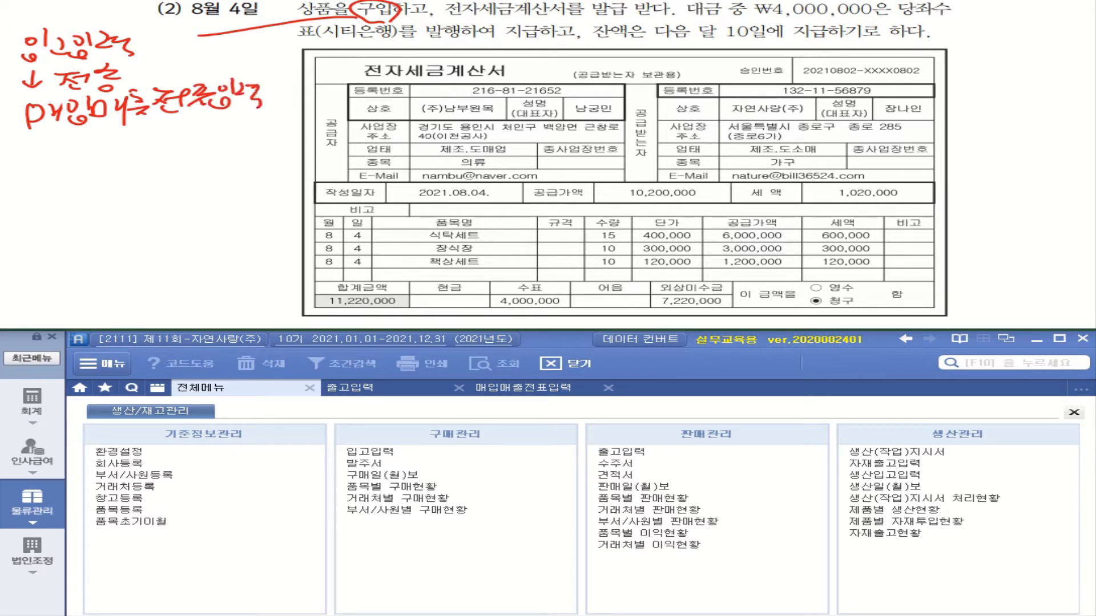
mouse_move(446, 18)
left_mouse_down()
mouse_move(648, 25)
mouse_move(661, 3)
mouse_move(677, 19)
left_mouse_up()
mouse_move(403, 82)
left_mouse_down()
mouse_move(368, 76)
mouse_move(417, 78)
mouse_move(194, 128)
mouse_move(197, 108)
left_mouse_up()
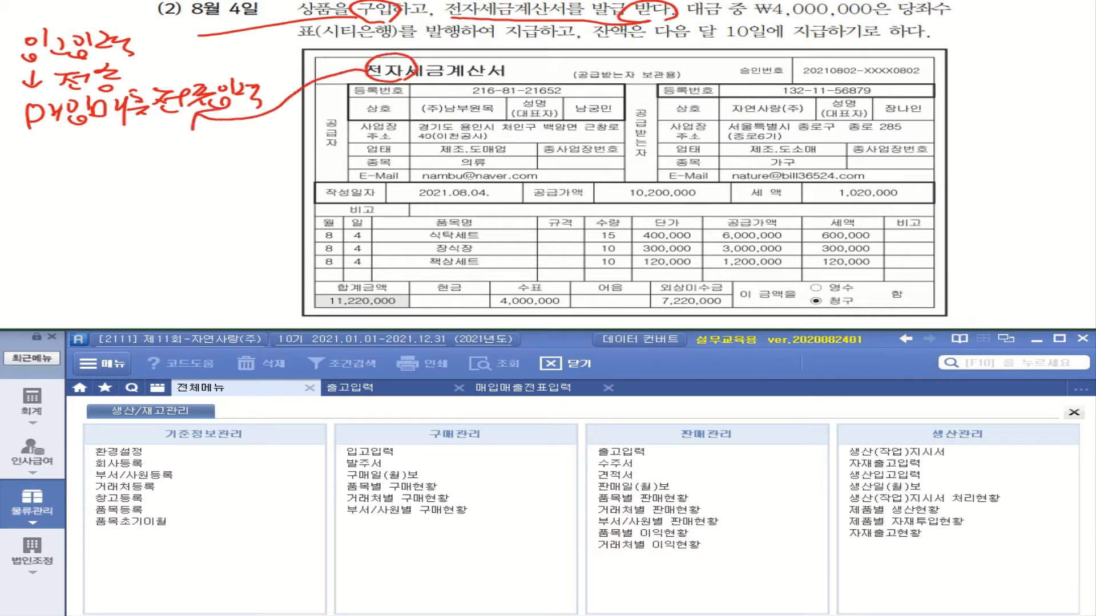
mouse_move(71, 132)
left_mouse_down()
mouse_move(71, 158)
mouse_move(116, 130)
mouse_move(94, 145)
left_mouse_up()
mouse_move(98, 138)
left_mouse_down()
mouse_move(118, 152)
mouse_move(163, 139)
mouse_move(163, 151)
mouse_move(197, 127)
left_mouse_up()
left_click_drag(189, 131, 204, 147)
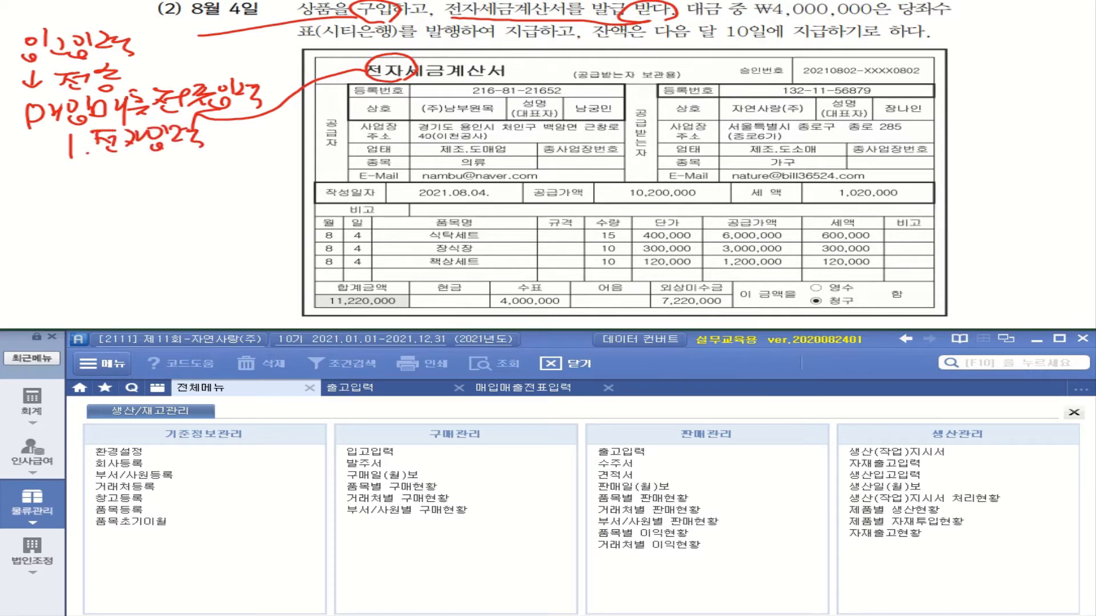
left_click_drag(734, 20, 869, 23)
mouse_move(945, 26)
left_mouse_down()
mouse_move(885, 18)
mouse_move(957, 22)
left_mouse_up()
left_click_drag(293, 44, 493, 43)
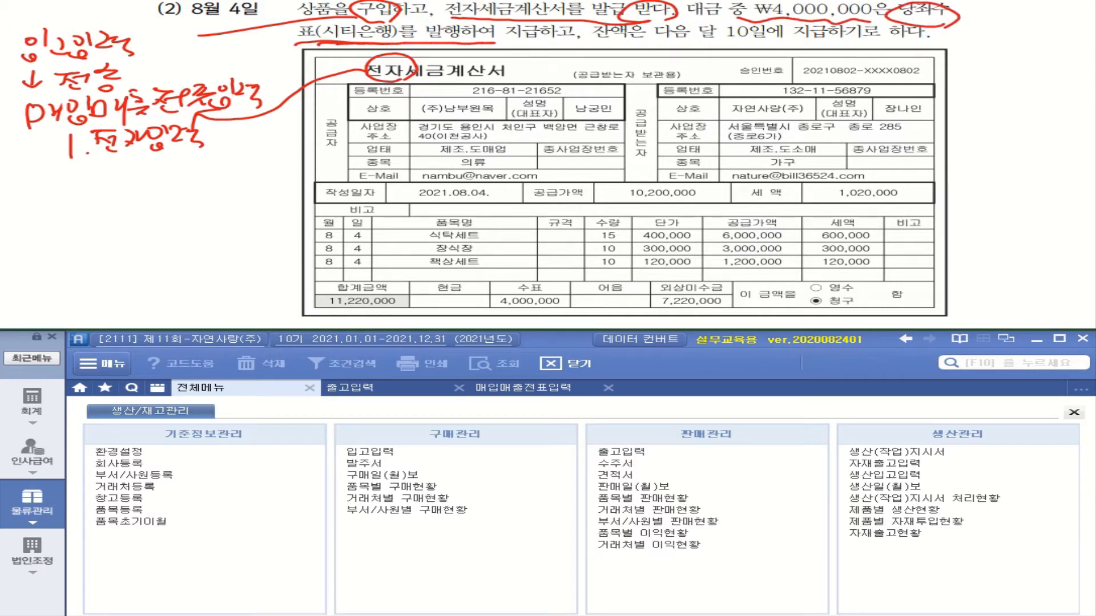
mouse_move(945, 17)
left_mouse_down()
mouse_move(982, 18)
mouse_move(966, 32)
mouse_move(1014, 18)
left_mouse_up()
mouse_move(991, 21)
left_mouse_down()
mouse_move(991, 33)
mouse_move(1015, 32)
left_mouse_up()
mouse_move(1010, 11)
left_mouse_down()
mouse_move(1009, 36)
mouse_move(1027, 27)
left_mouse_up()
mouse_move(1002, 39)
left_mouse_down()
mouse_move(1040, 28)
mouse_move(1050, 39)
mouse_move(1033, 57)
mouse_move(1070, 52)
mouse_move(1053, 68)
left_mouse_up()
left_click_drag(1033, 62, 1059, 73)
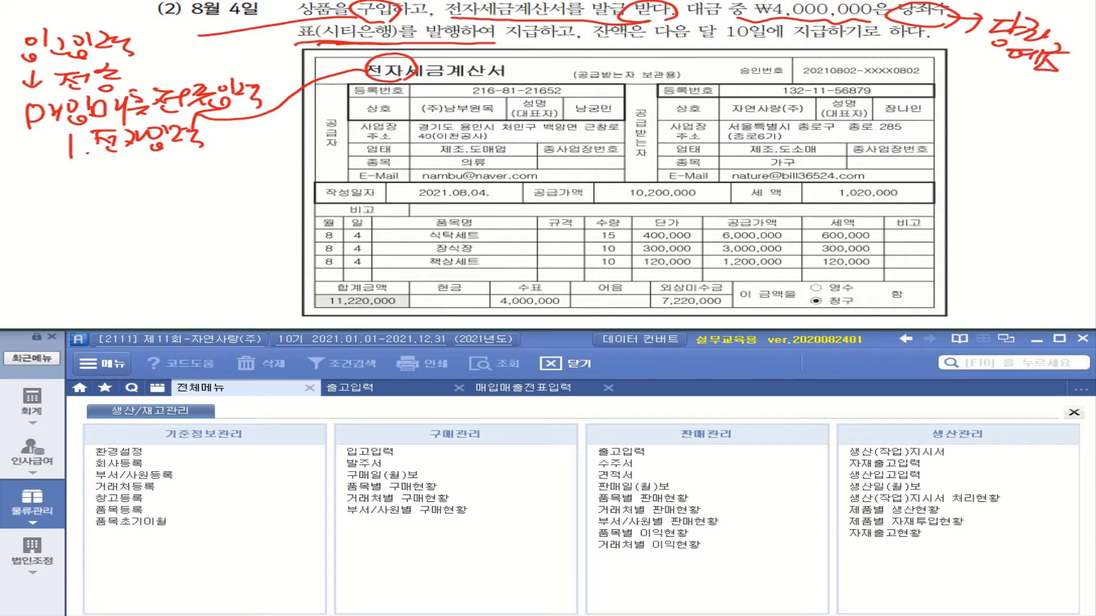
mouse_move(627, 41)
left_mouse_down()
mouse_move(904, 41)
mouse_move(955, 71)
mouse_move(987, 108)
mouse_move(1009, 82)
left_mouse_up()
left_click(1006, 84)
mouse_move(1012, 86)
left_mouse_down()
mouse_move(1029, 86)
mouse_move(1013, 101)
left_mouse_up()
left_click_drag(960, 117, 1000, 129)
mouse_move(1005, 121)
left_mouse_down()
mouse_move(1018, 118)
mouse_move(1021, 135)
mouse_move(1054, 122)
mouse_move(1048, 133)
left_mouse_up()
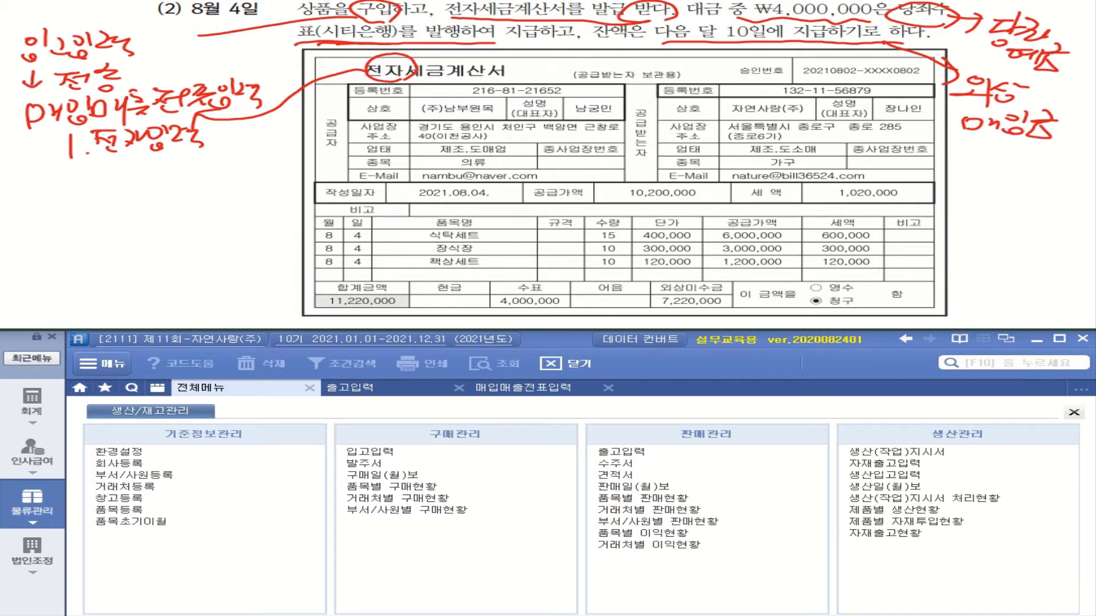
mouse_move(490, 115)
left_mouse_down()
mouse_move(469, 121)
mouse_move(486, 96)
mouse_move(497, 114)
left_mouse_up()
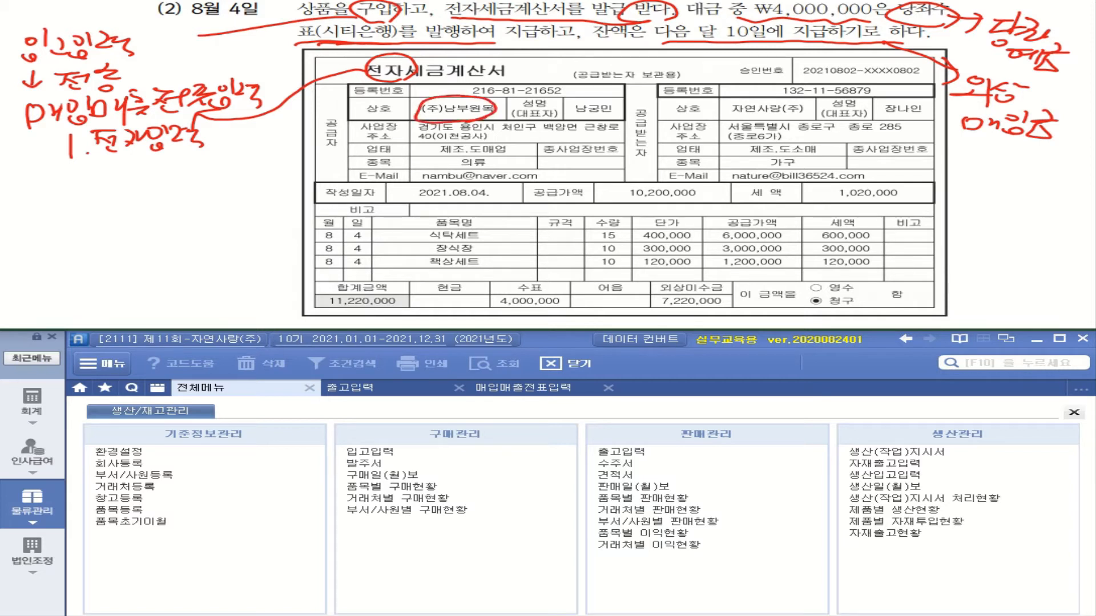
mouse_move(641, 101)
left_mouse_down()
mouse_move(633, 164)
mouse_move(651, 114)
mouse_move(646, 167)
left_mouse_up()
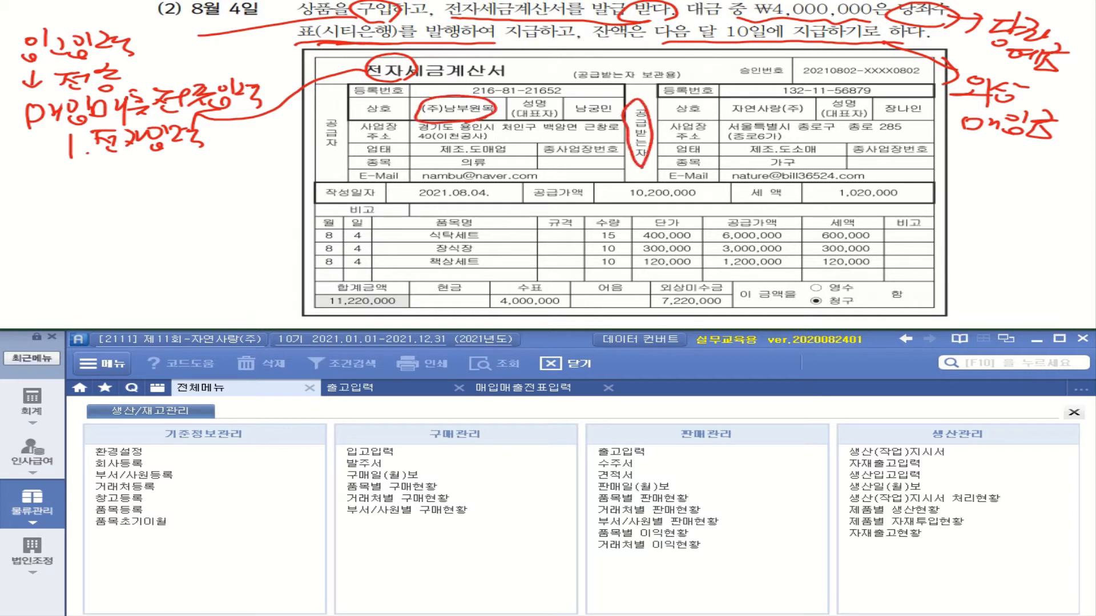
left_click_drag(602, 81, 675, 83)
mouse_move(488, 235)
left_mouse_down()
mouse_move(500, 232)
mouse_move(509, 254)
left_mouse_up()
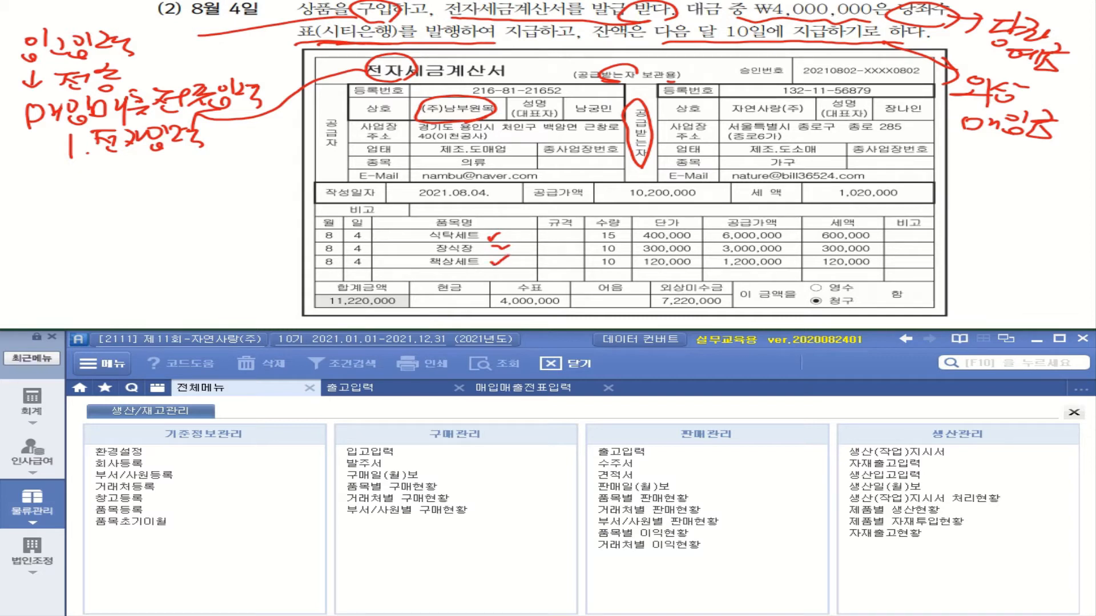
mouse_move(557, 312)
left_mouse_down()
mouse_move(482, 305)
mouse_move(562, 285)
mouse_move(542, 312)
left_mouse_up()
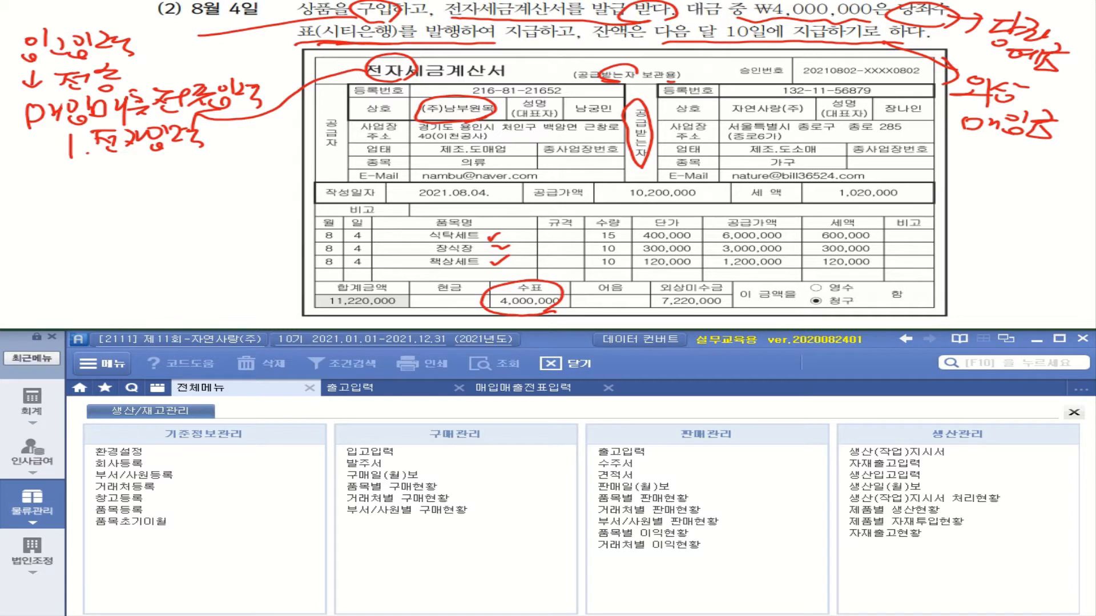
mouse_move(641, 312)
left_mouse_down()
mouse_move(709, 311)
mouse_move(673, 282)
mouse_move(638, 314)
left_mouse_up()
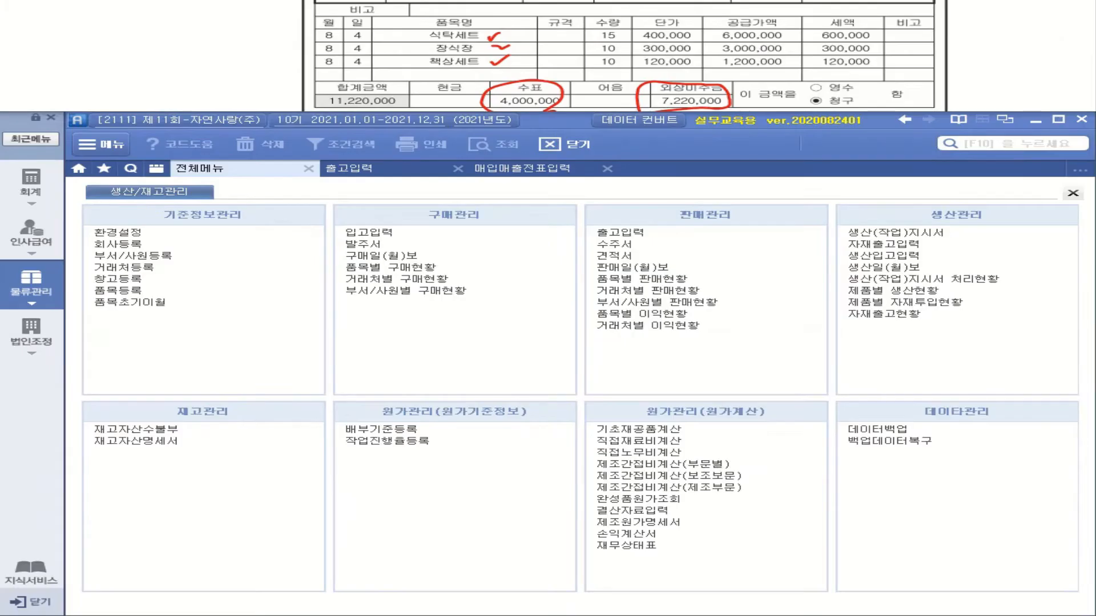
- Open 입고입력 and start a receipt dated August 4 with the 처리구분 건별과세
left_click(353, 233)
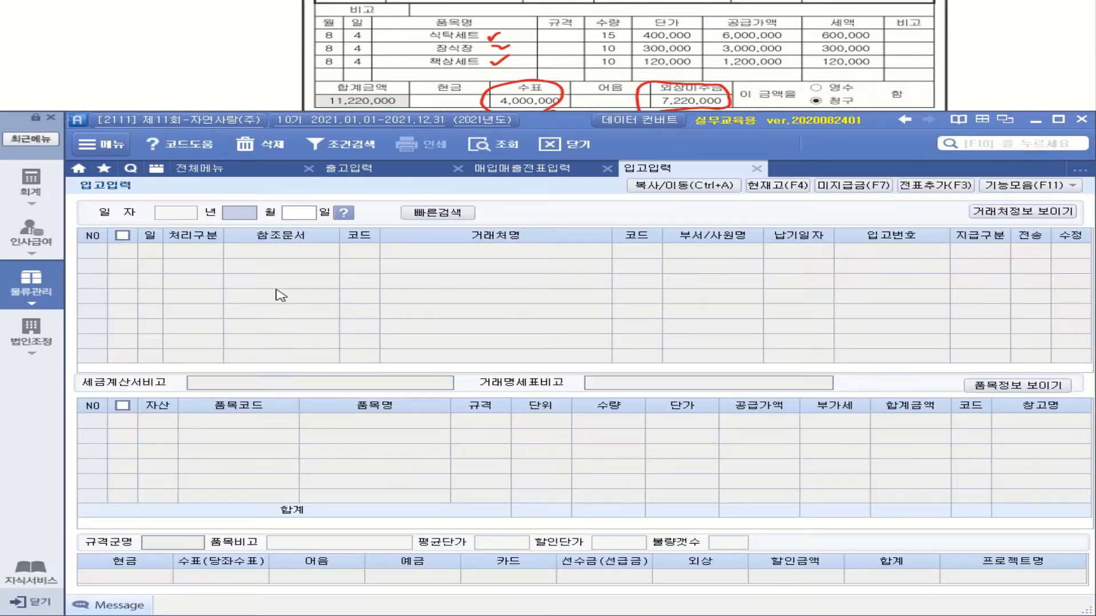
type("8")
key("Return")
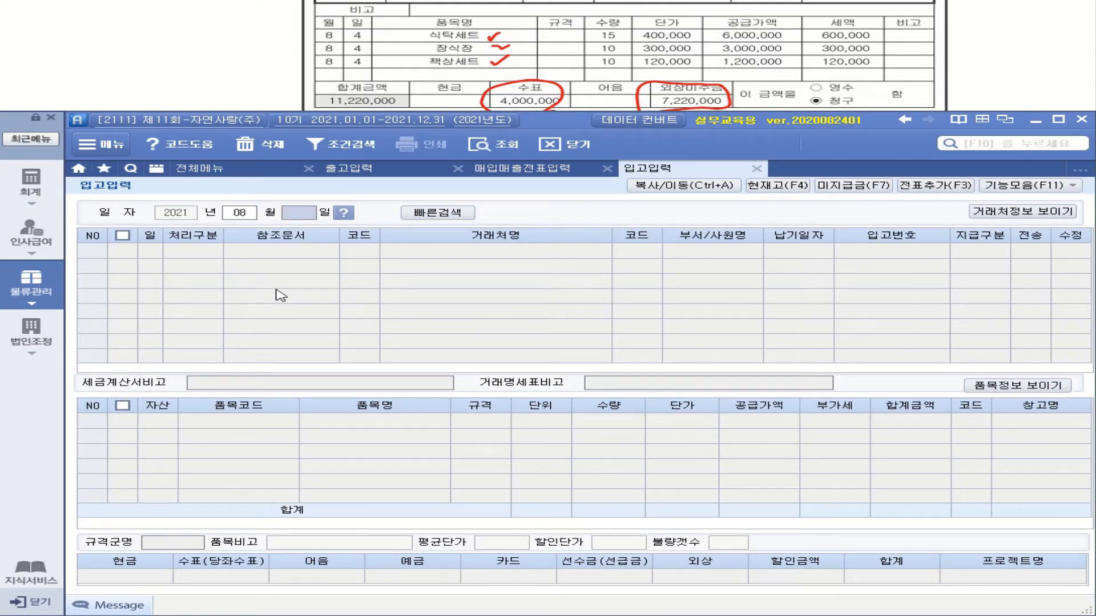
type("4")
key("Return")
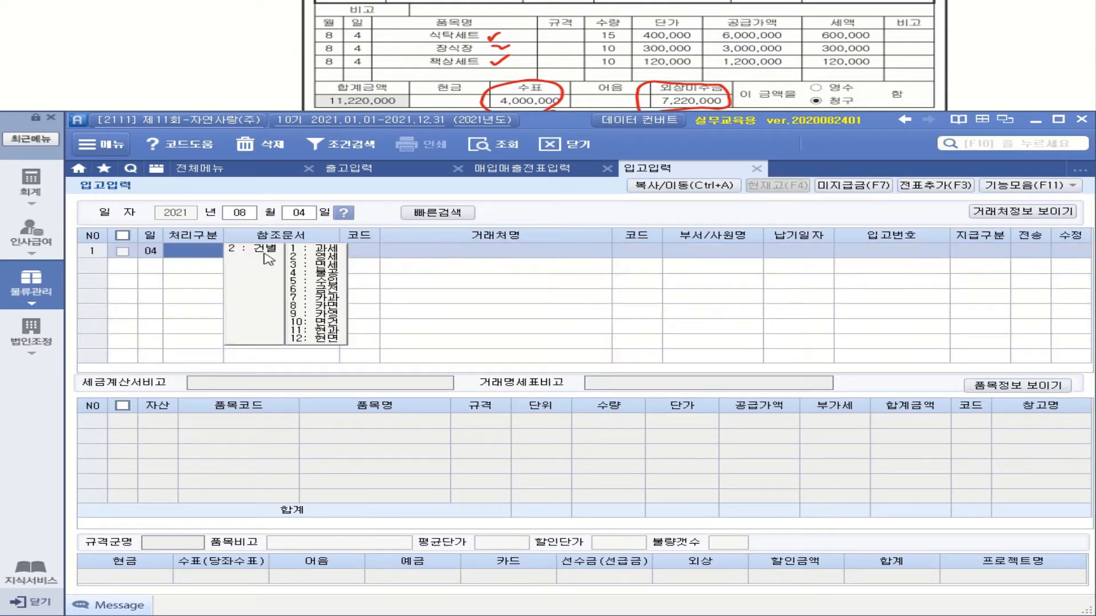
left_click(322, 250)
- Look up the supplier by 부 and enter (주)남부원목 as the 거래처 of the August 4 receipt
left_click(372, 256)
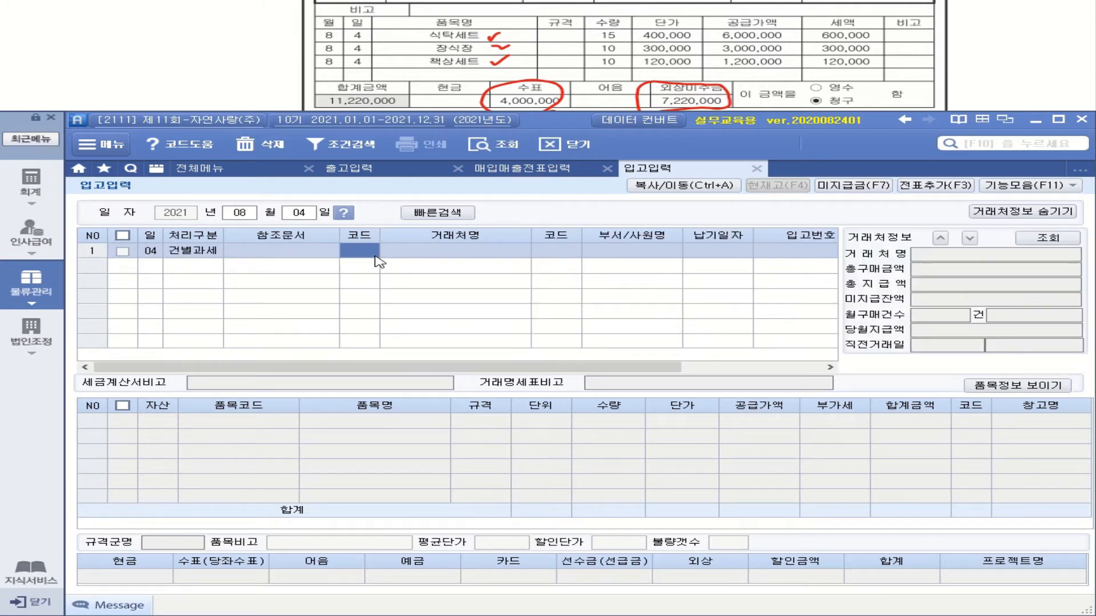
type("림")
type("뷰")
key("Return")
type("븜")
type("부")
key("Return")
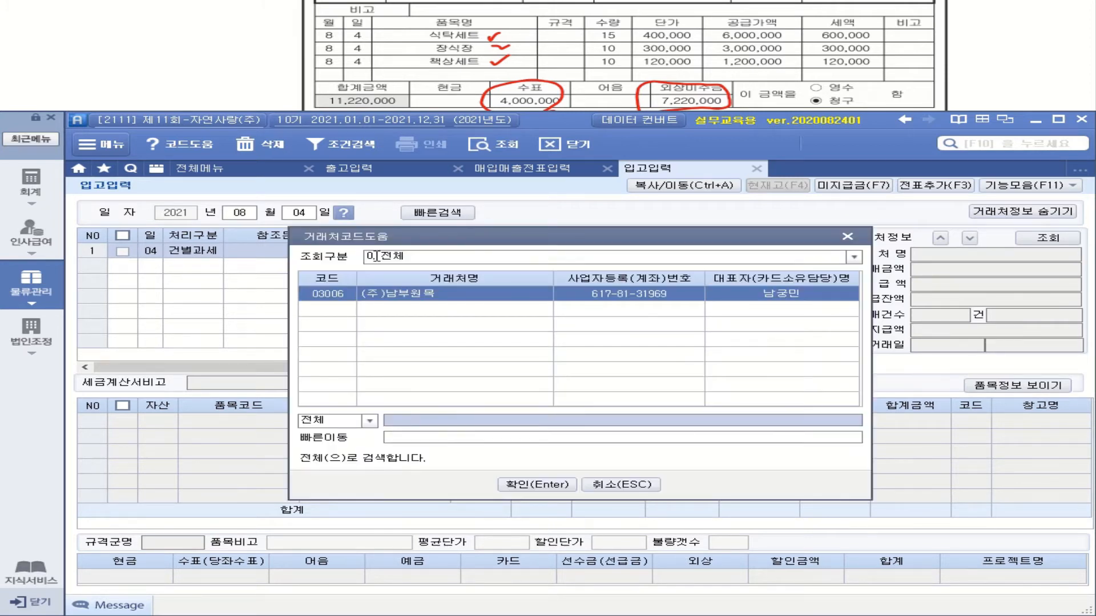
key("Return")
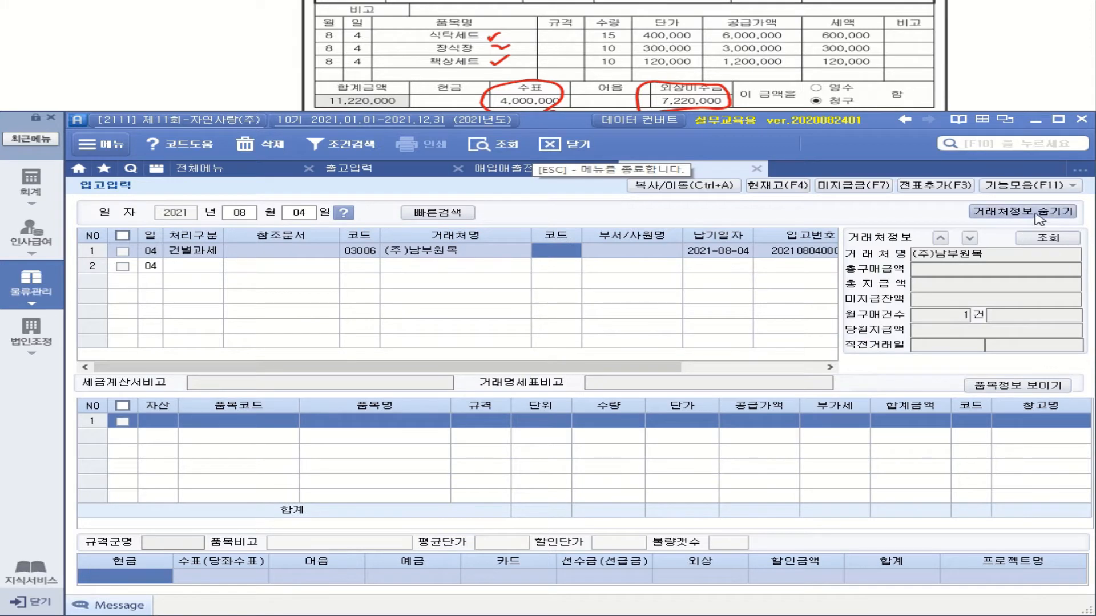
- Hide the 거래처정보 and set the receipt's 지급구분 to 혼합
left_click(1036, 215)
left_click(985, 253)
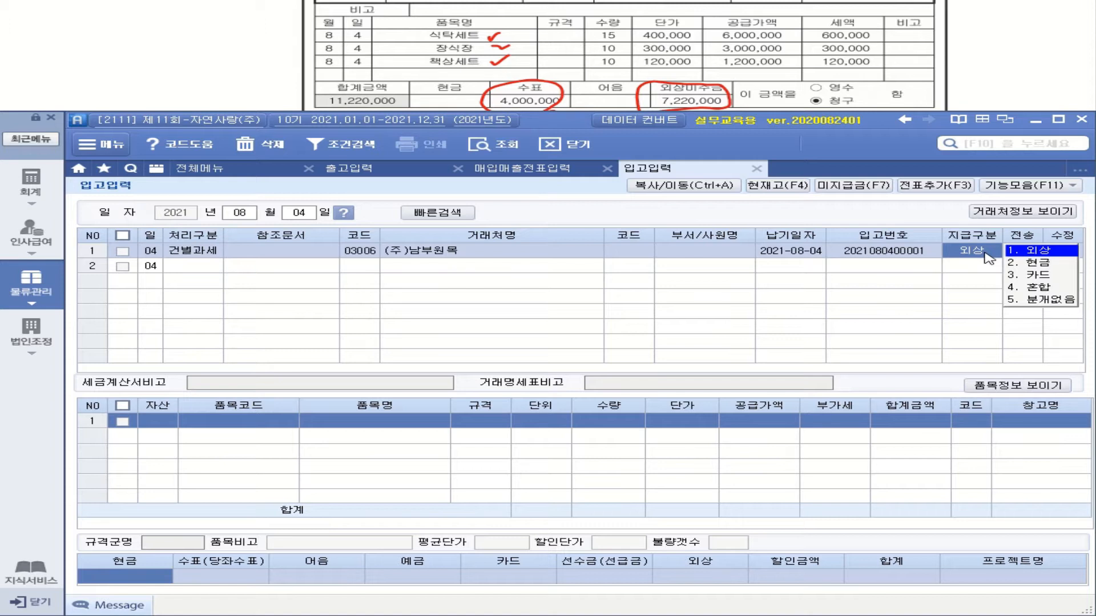
left_click(1039, 288)
key("Return")
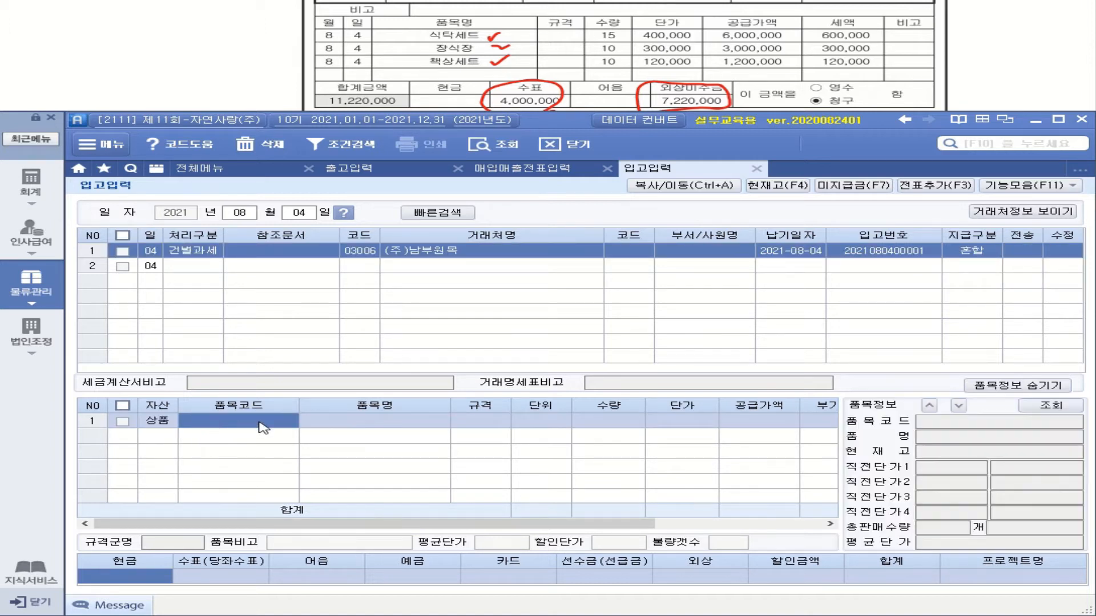
- Add 식탁세트 to the August 4 receipt with a quantity of 15 and a unit price of 400,000
double_click(260, 423)
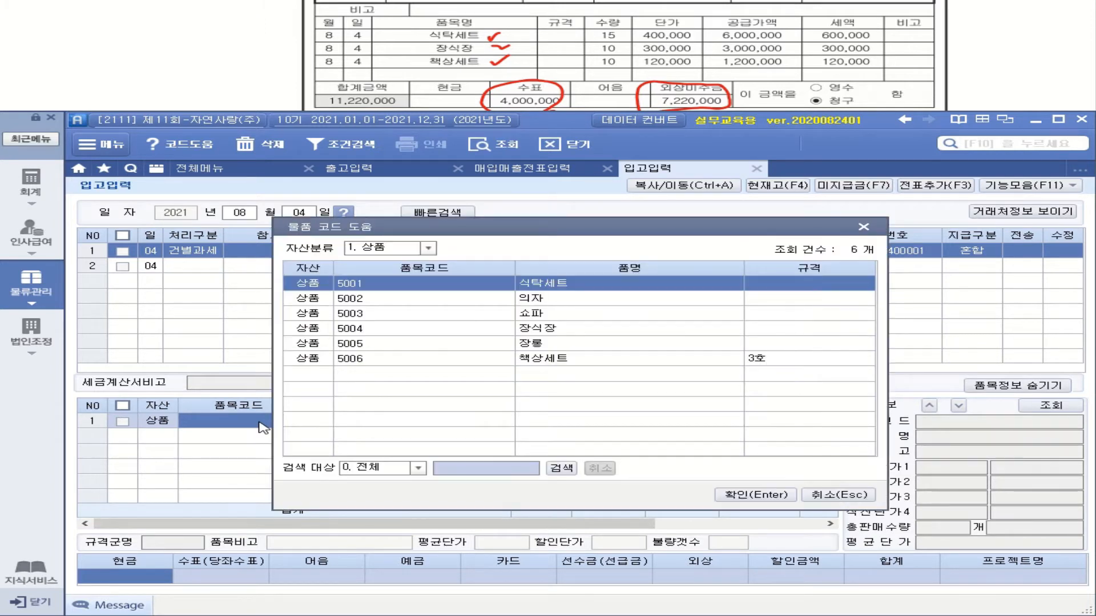
double_click(559, 284)
type("15")
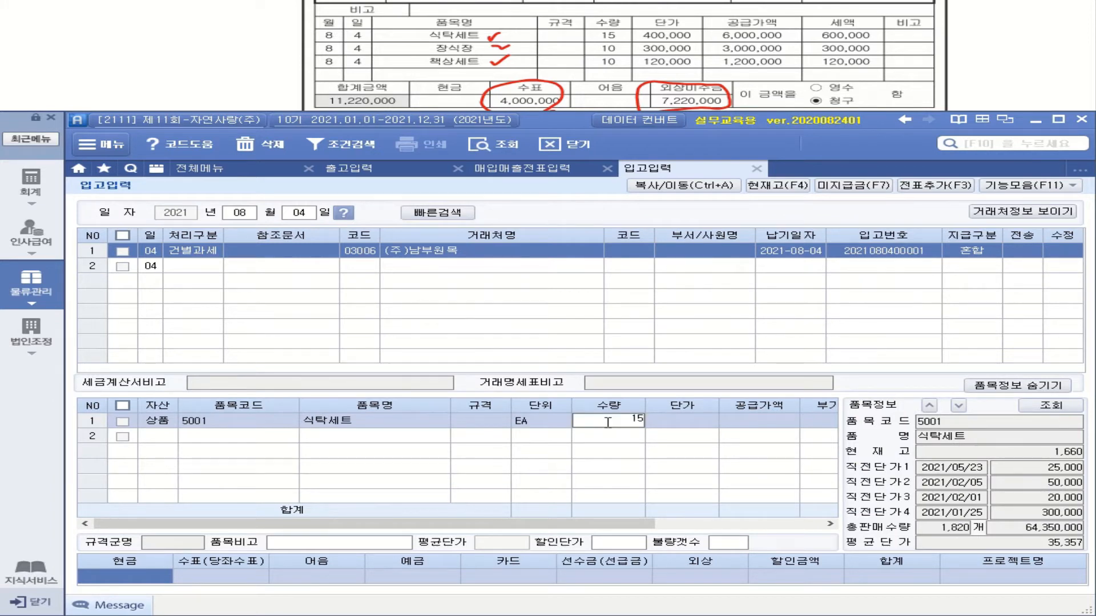
key("Return")
type("4000000")
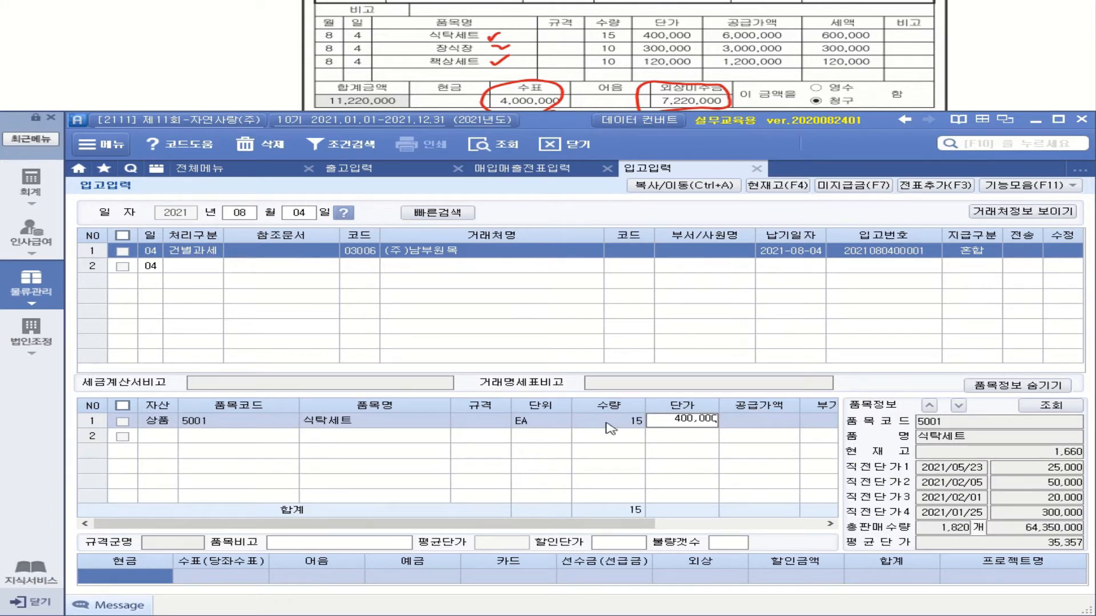
key("Return")
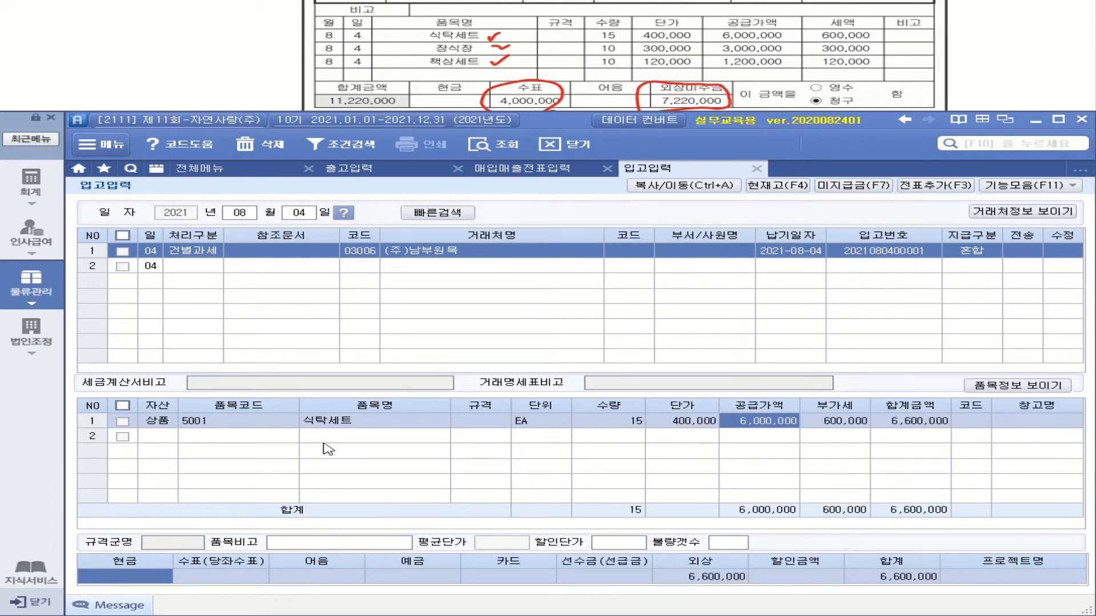
- Add 장식장 as the receipt's second item with a quantity of 10 and a unit price of 300,000
left_click(165, 440)
left_click(220, 439)
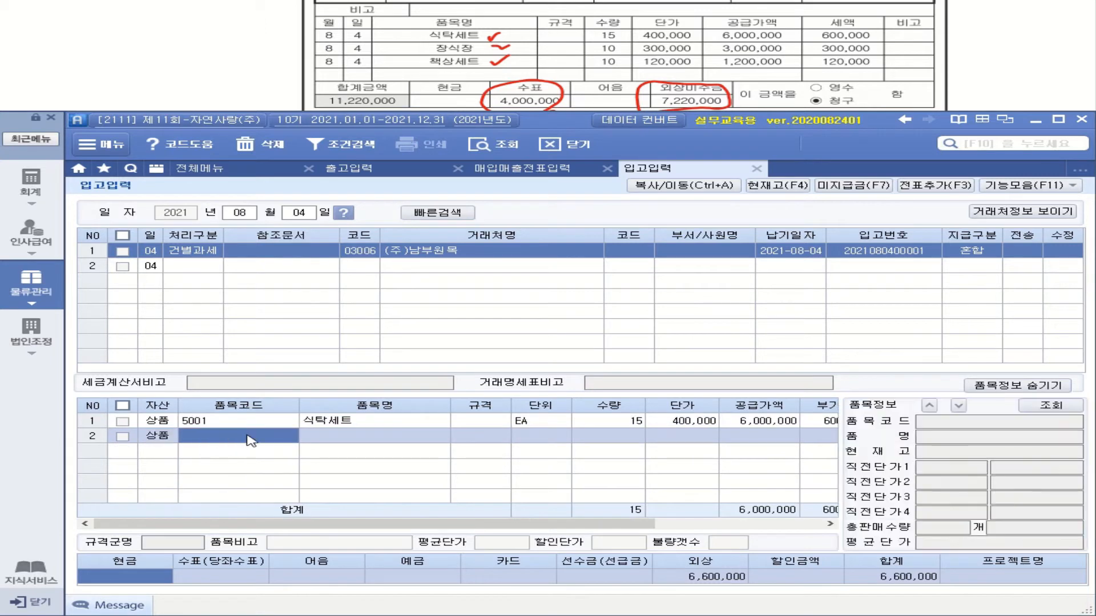
double_click(251, 439)
double_click(554, 332)
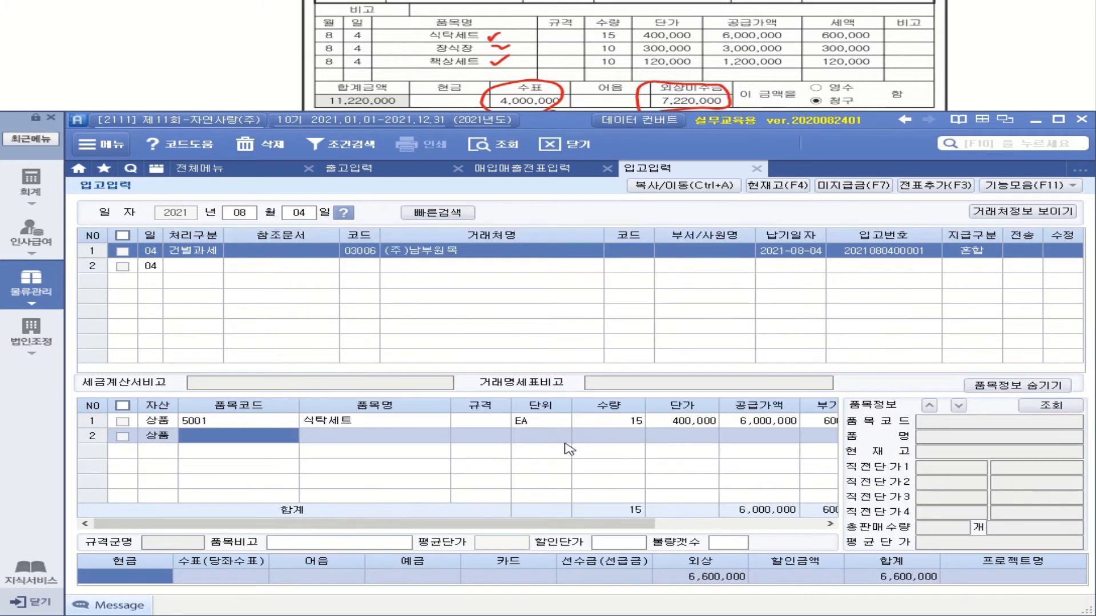
type("10")
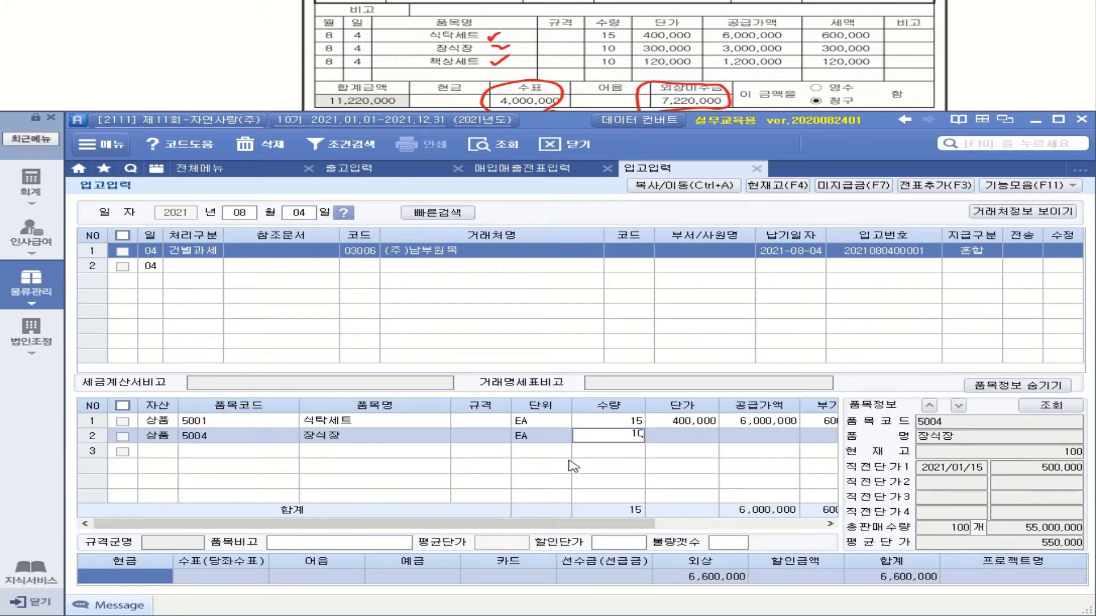
key("Return")
type("3000000")
key("Return")
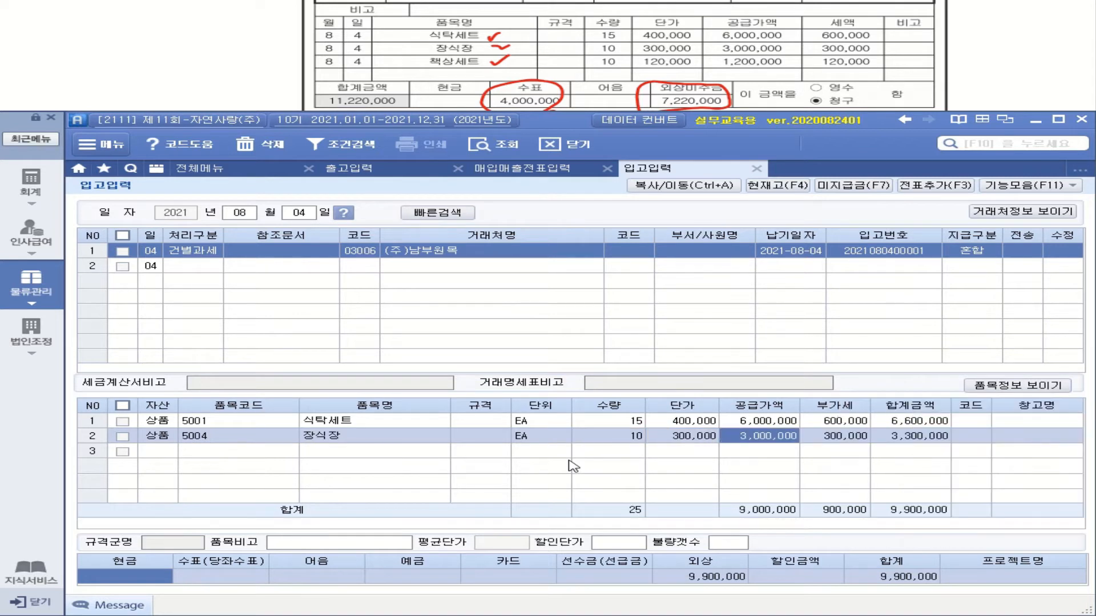
- Add 책상세트 as the receipt's third item with a quantity of 10 and a unit price of 120,000
left_click(156, 452)
left_click(261, 459)
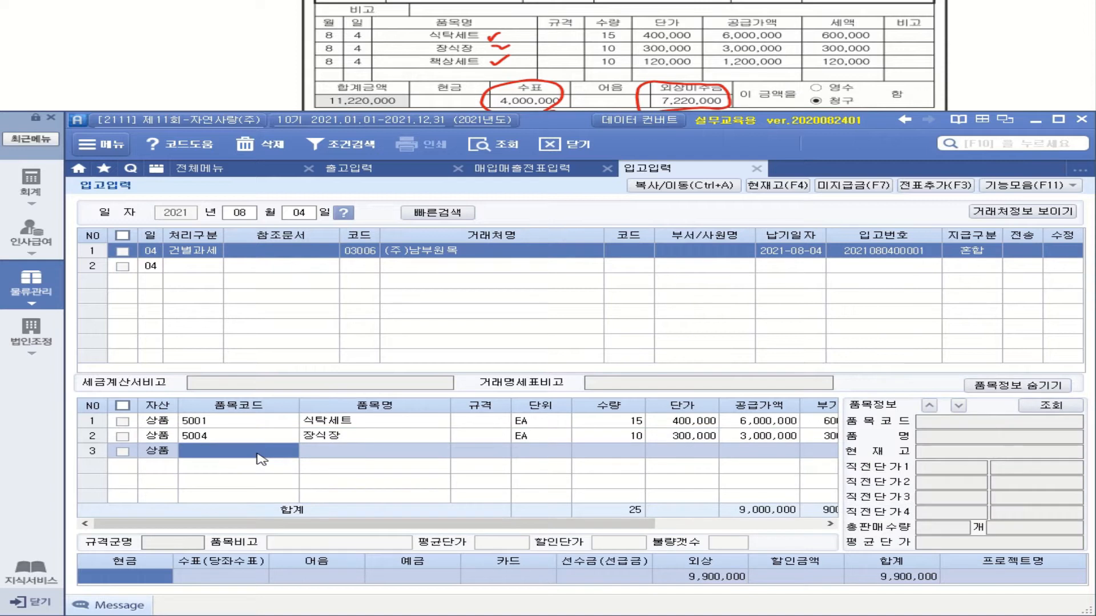
key("F2")
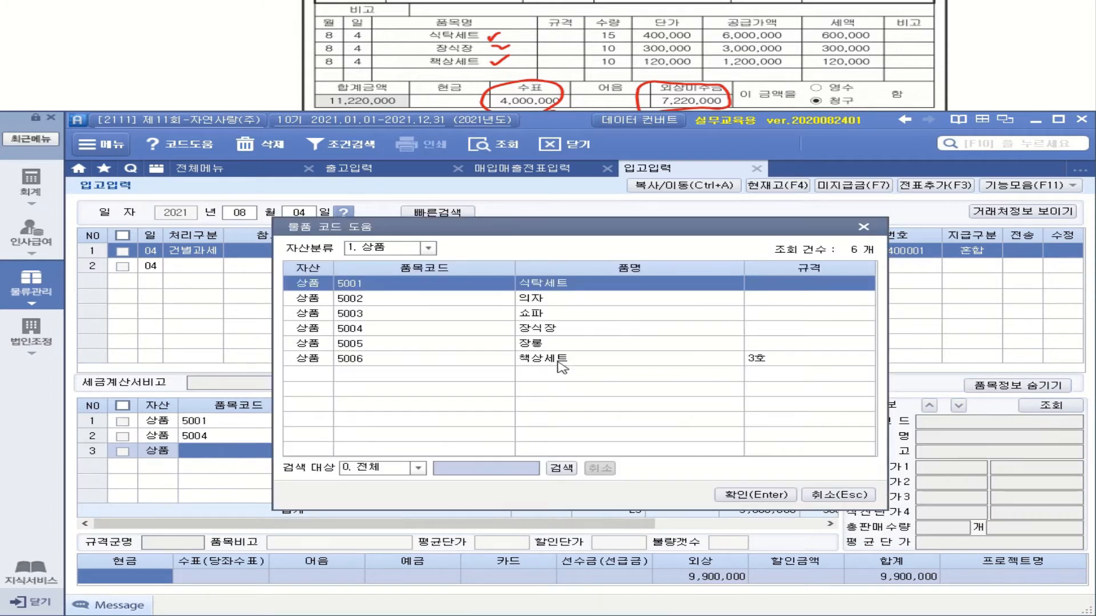
left_click(559, 362)
double_click(562, 367)
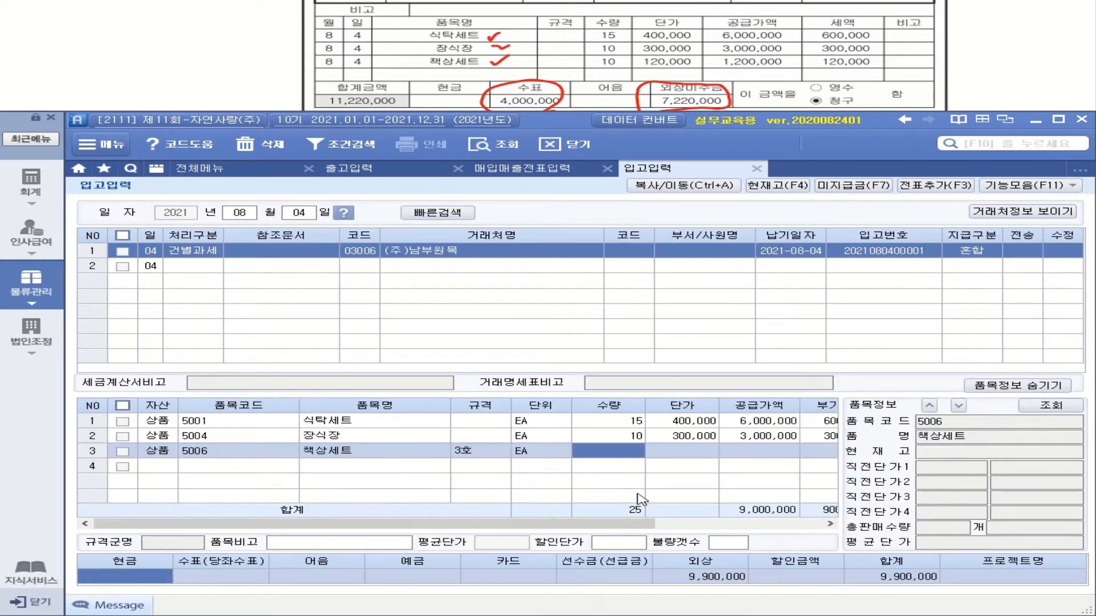
type("10")
key("Return")
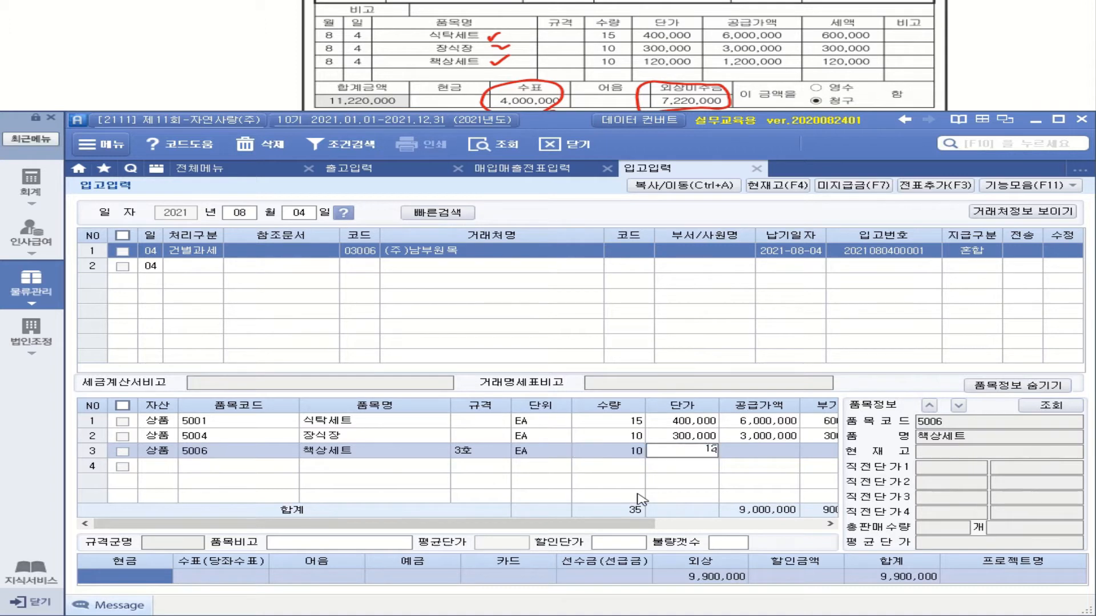
type("1200000")
key("Return")
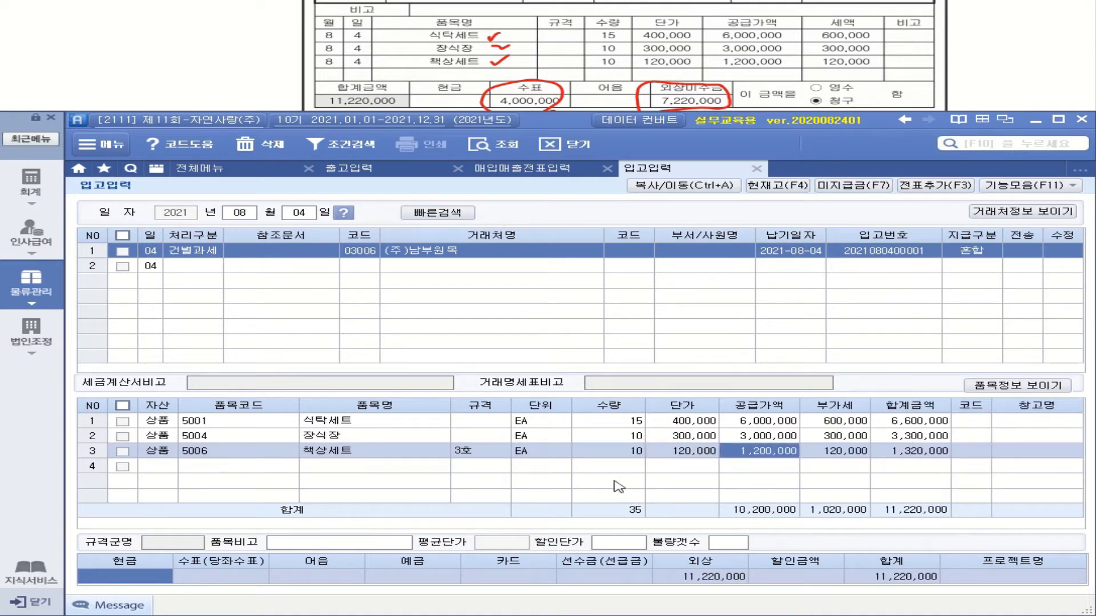
- Enter 4,000,000 as the 수표(당좌수표) payment of the (주)남부원목 receipt
left_click(236, 576)
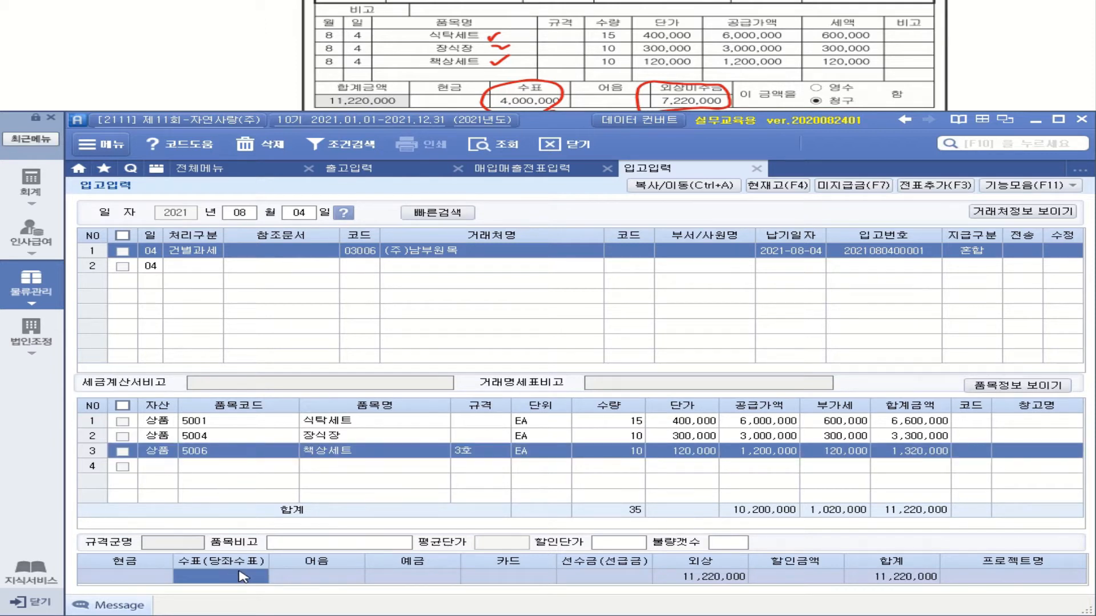
type("4000000")
key("Return")
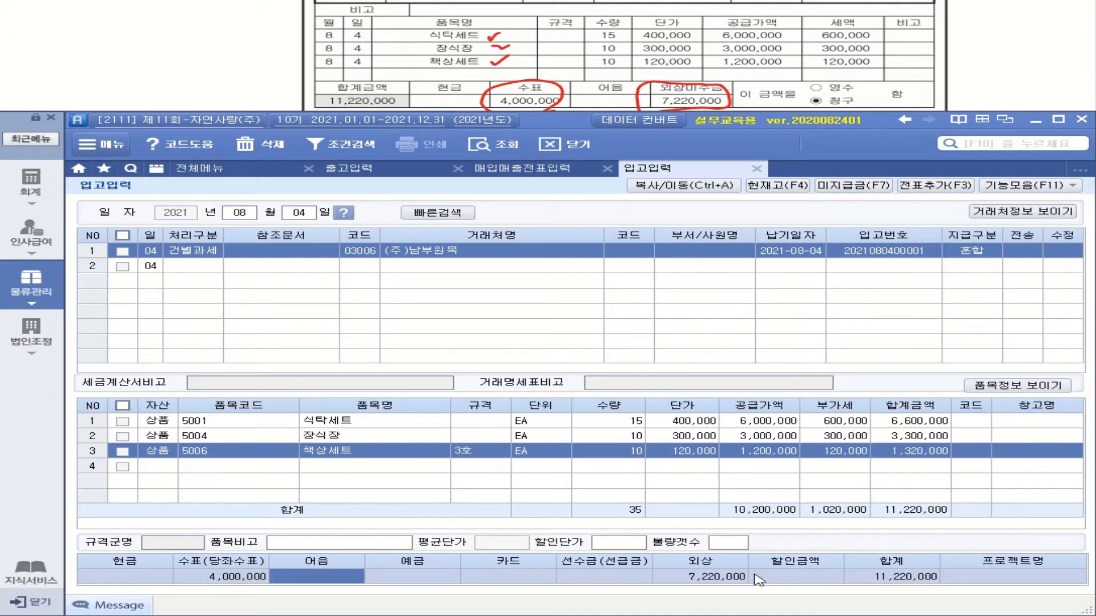
- Select the (주)남부원목 receipt, add its slip and transfer it to accounting
left_click(123, 252)
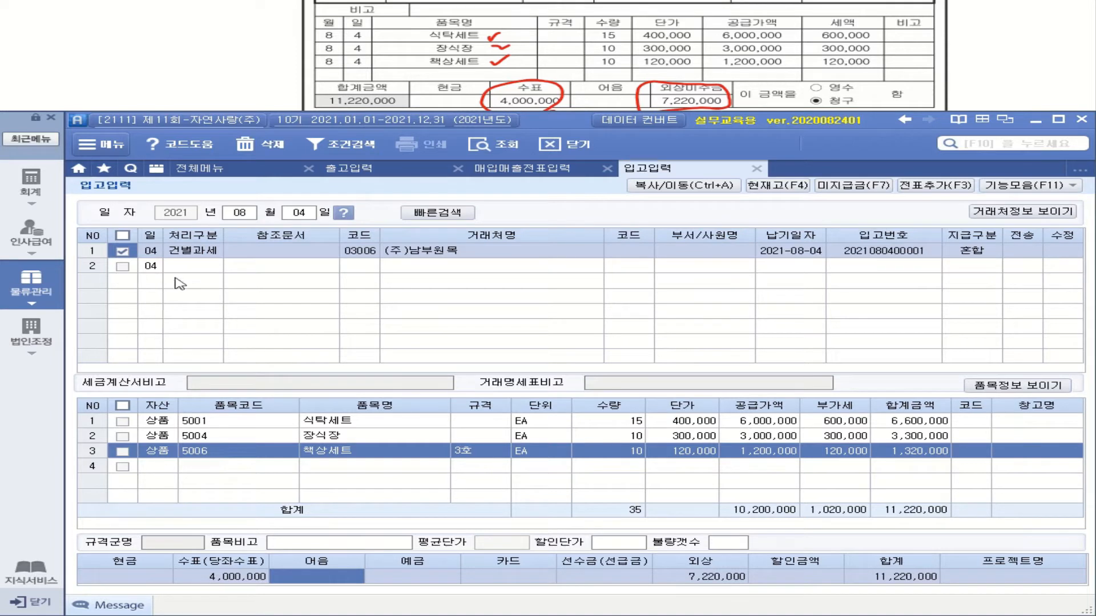
left_click(936, 186)
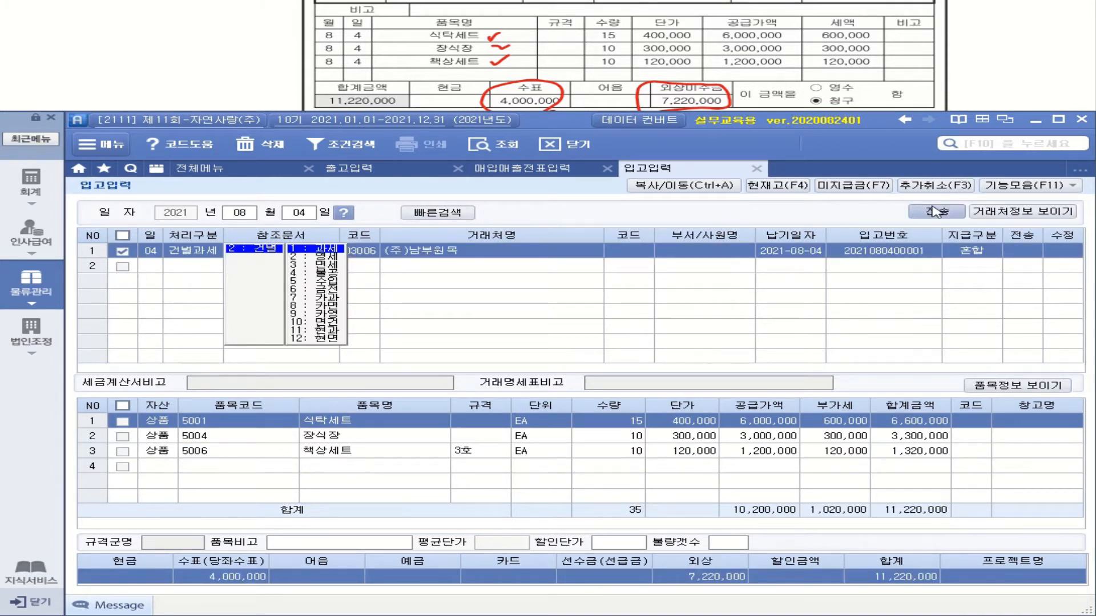
left_click(934, 212)
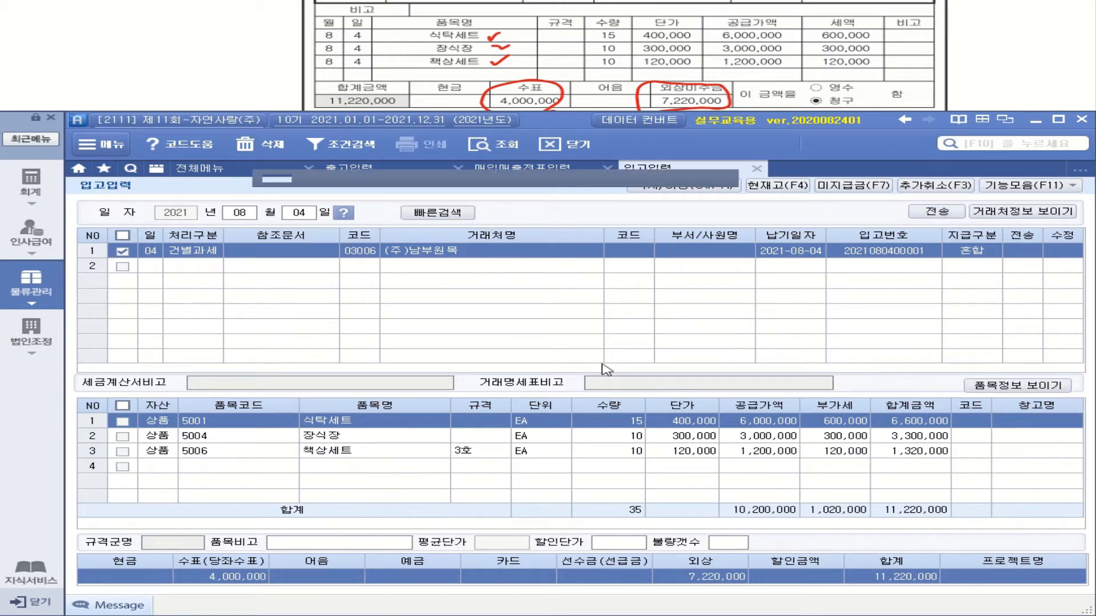
left_click(510, 343)
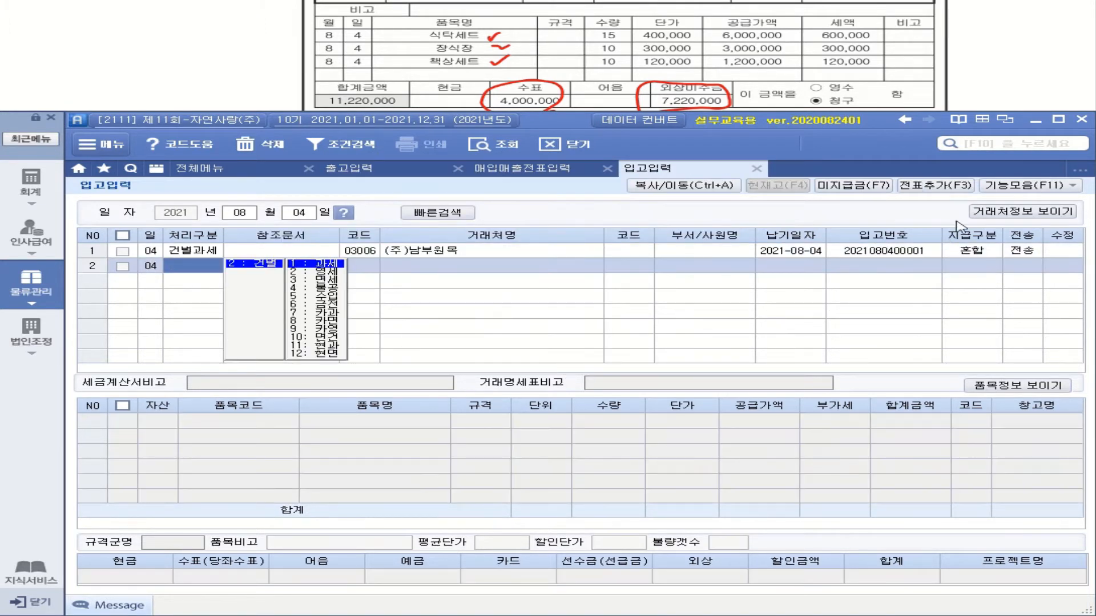
- Open 매입매출전표입력 in 회계 and load the slips of August 4
left_click(34, 197)
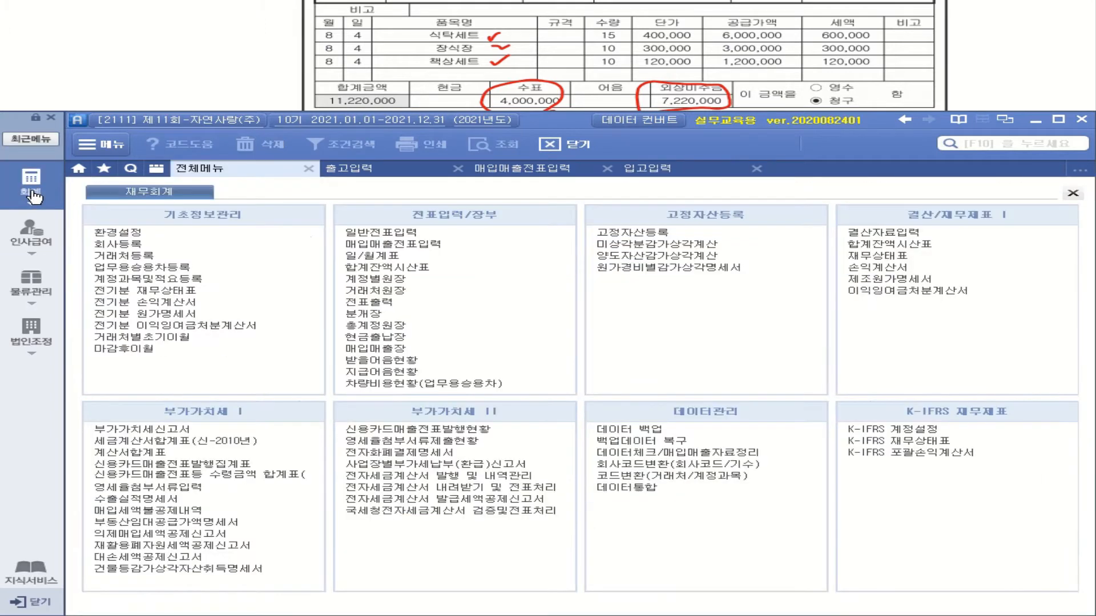
left_click(399, 245)
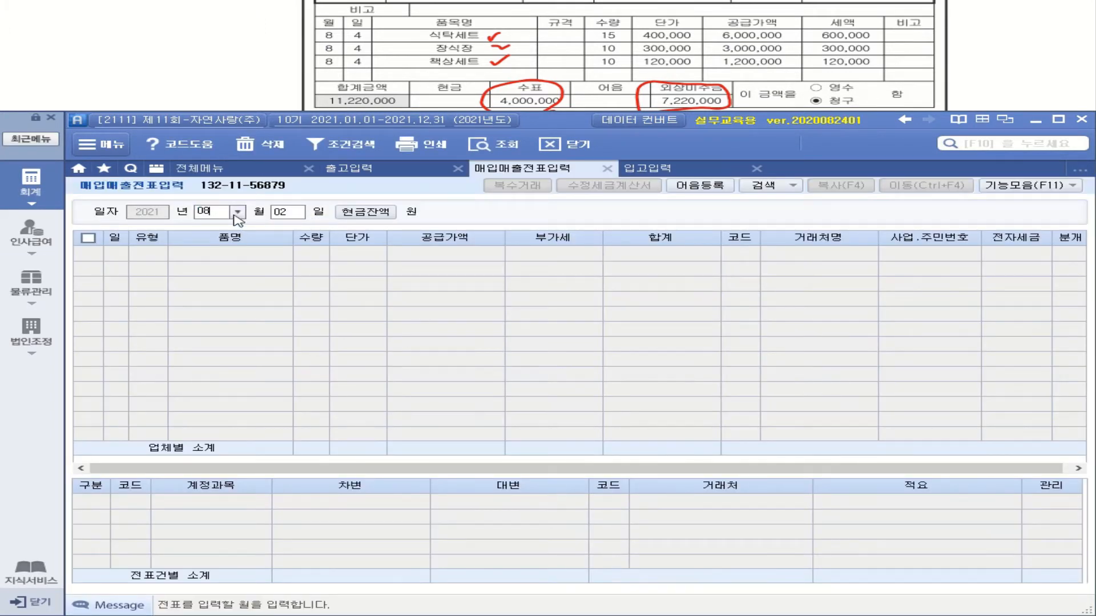
left_click(236, 211)
left_click(219, 300)
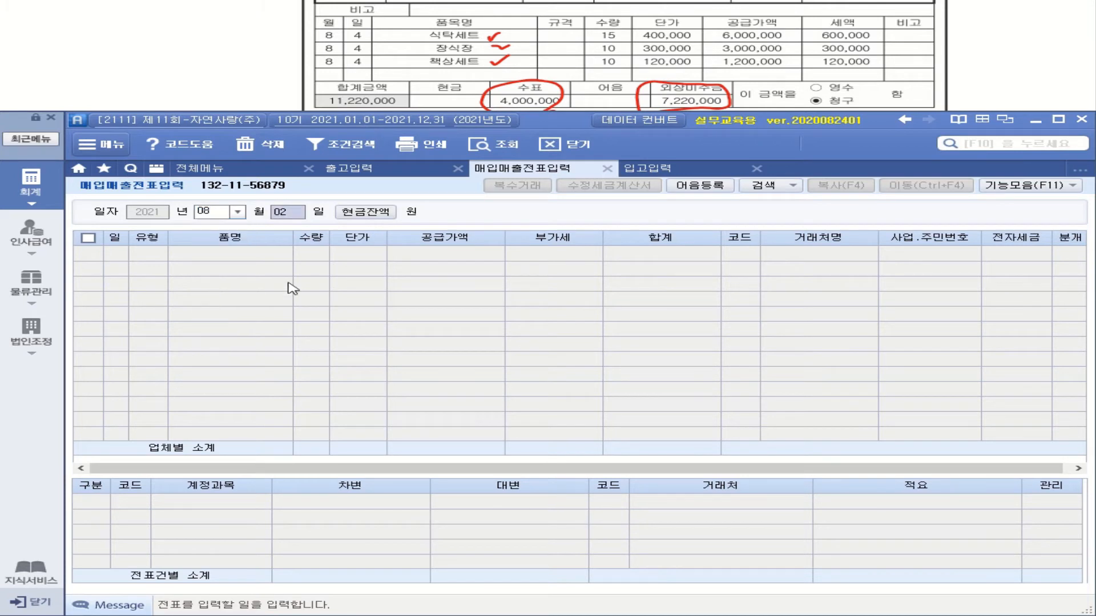
type("04")
key("Return")
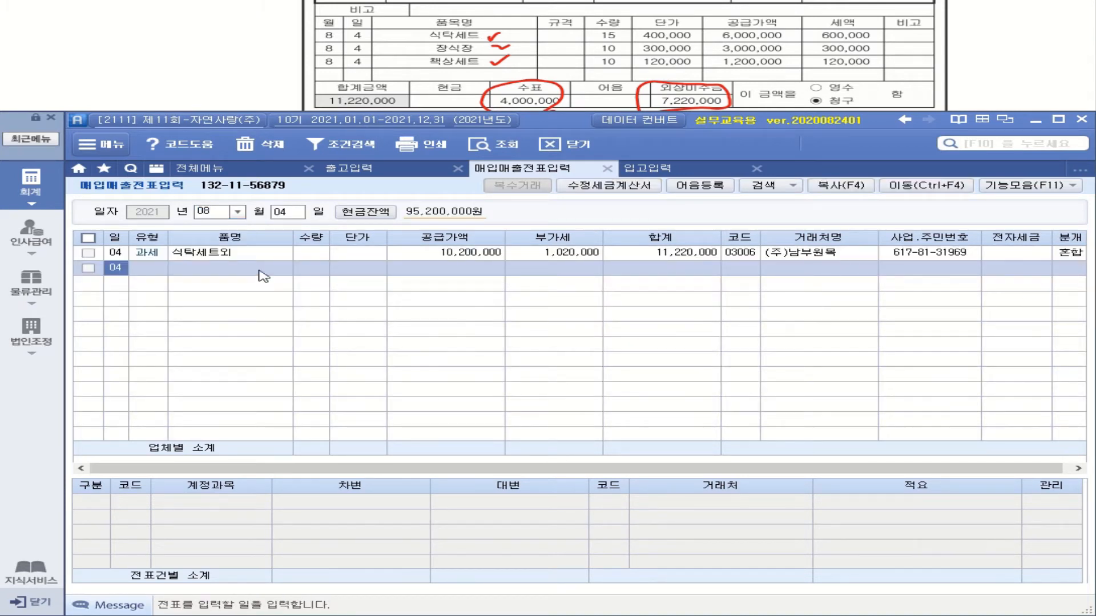
- Set 전자세금 of the August 4 (주)남부원목 purchase slip to 전자입력
left_click(244, 255)
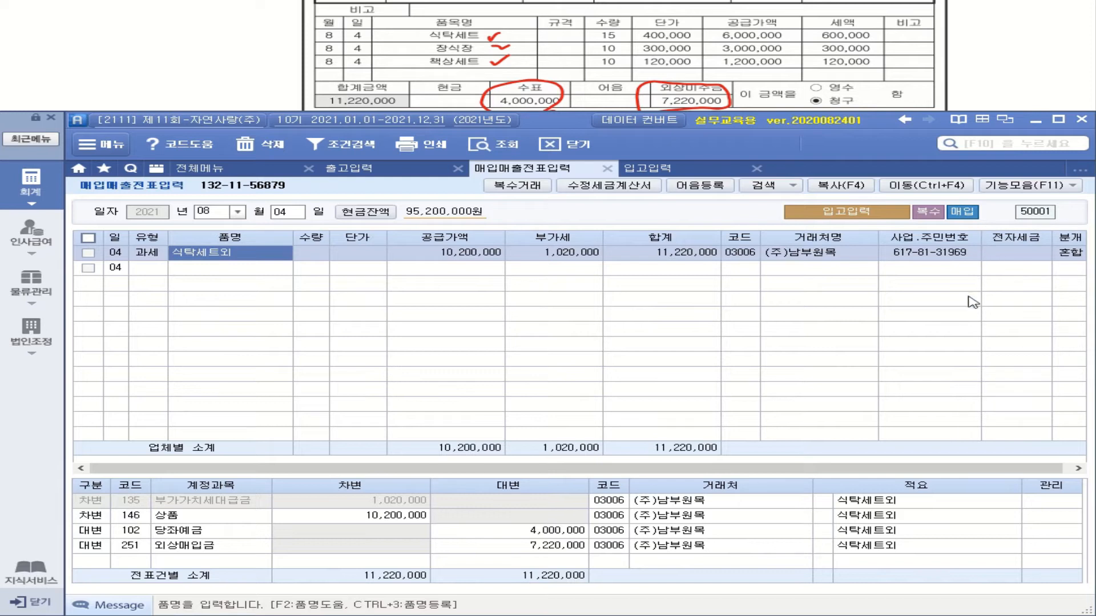
left_click(1012, 257)
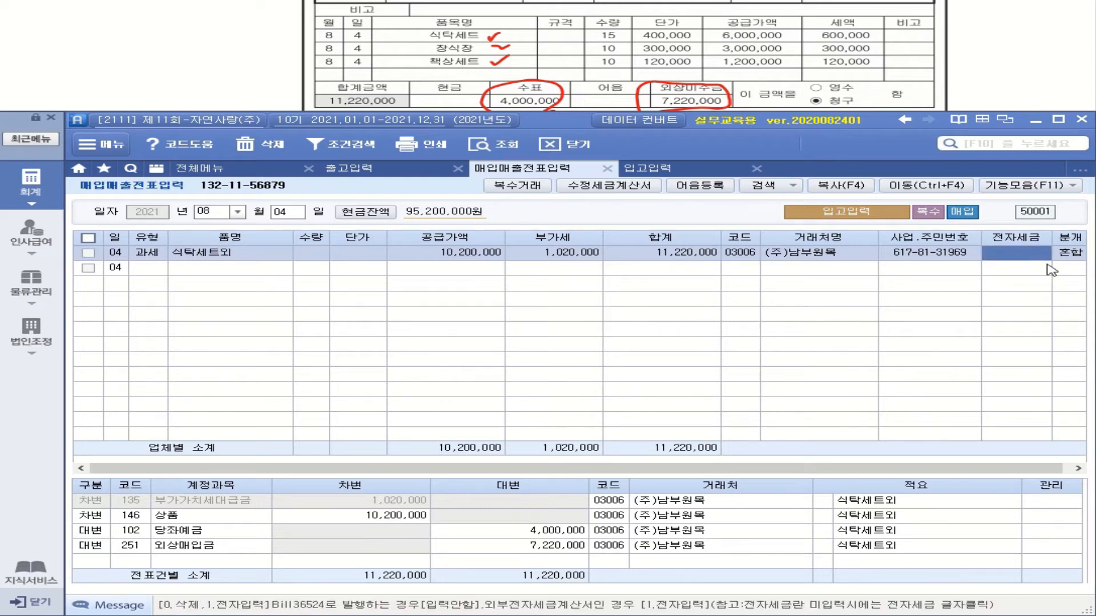
key("1")
key("Return")
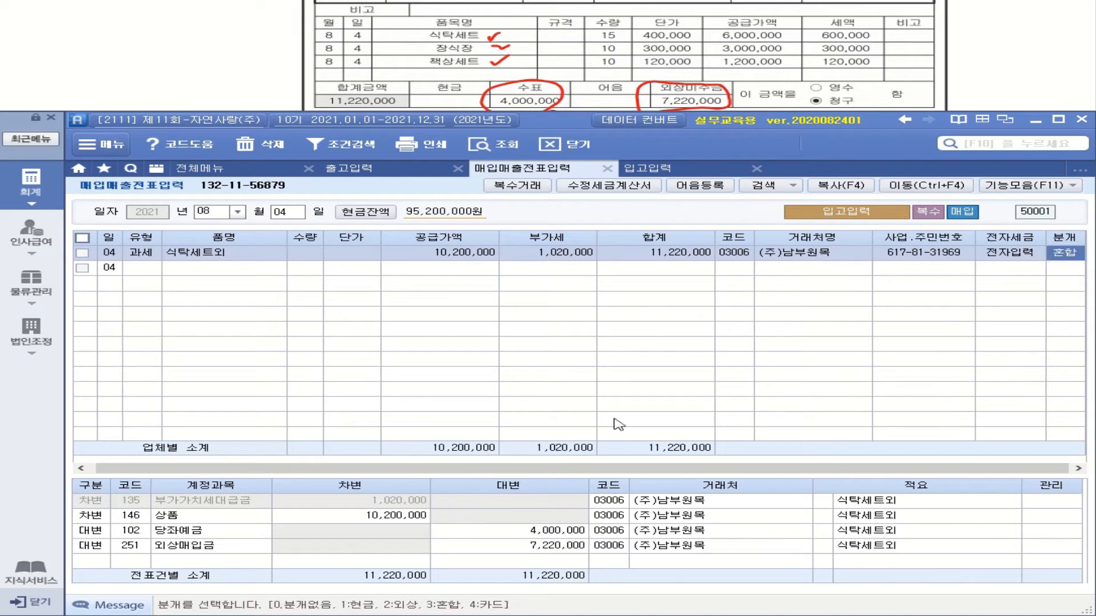
- Change the 거래처 of the purchase slip's 당좌예금 line to 시티은행(당좌예금)
left_click(125, 536)
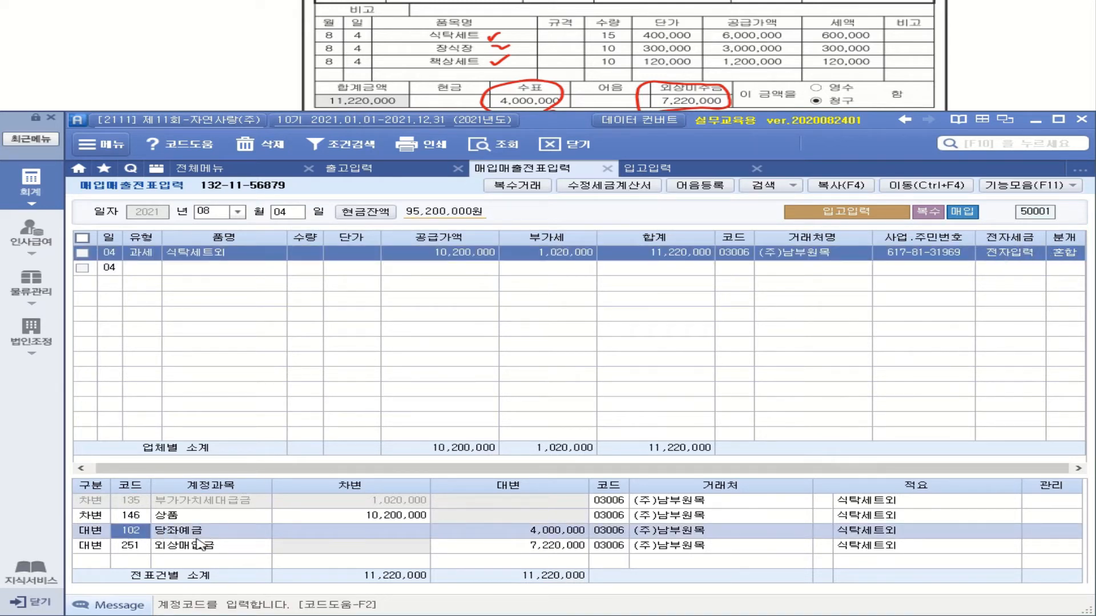
left_click(609, 535)
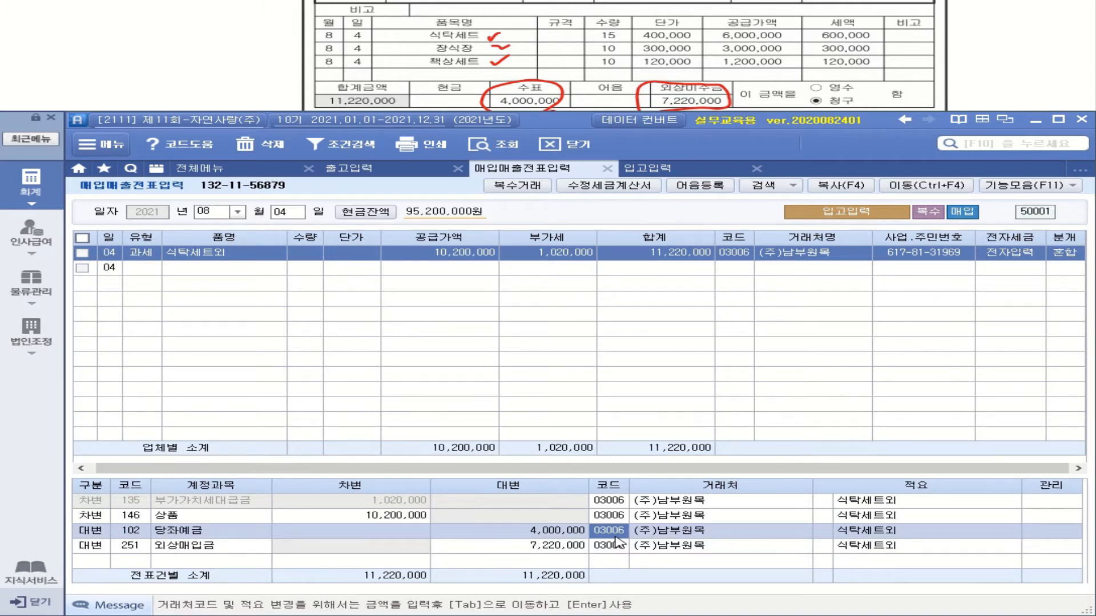
type("시티")
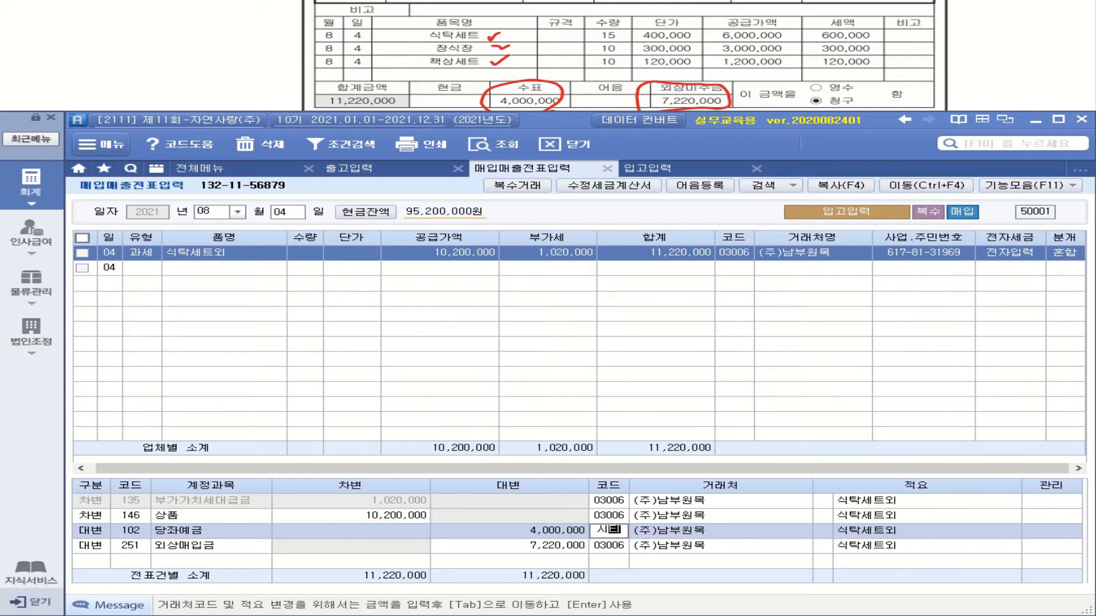
key("Return")
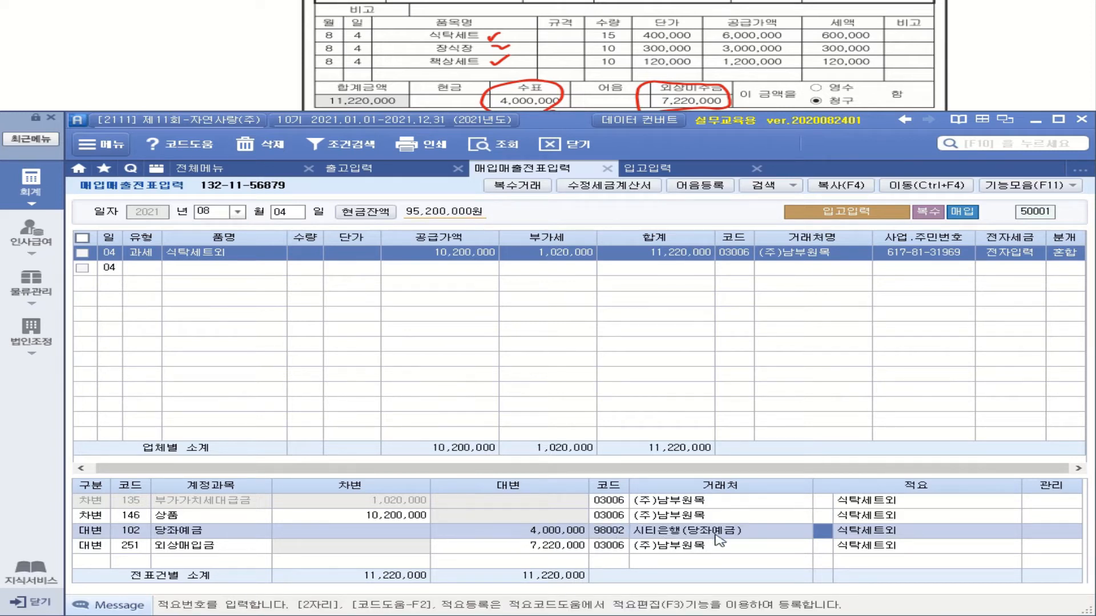
left_click(626, 546)
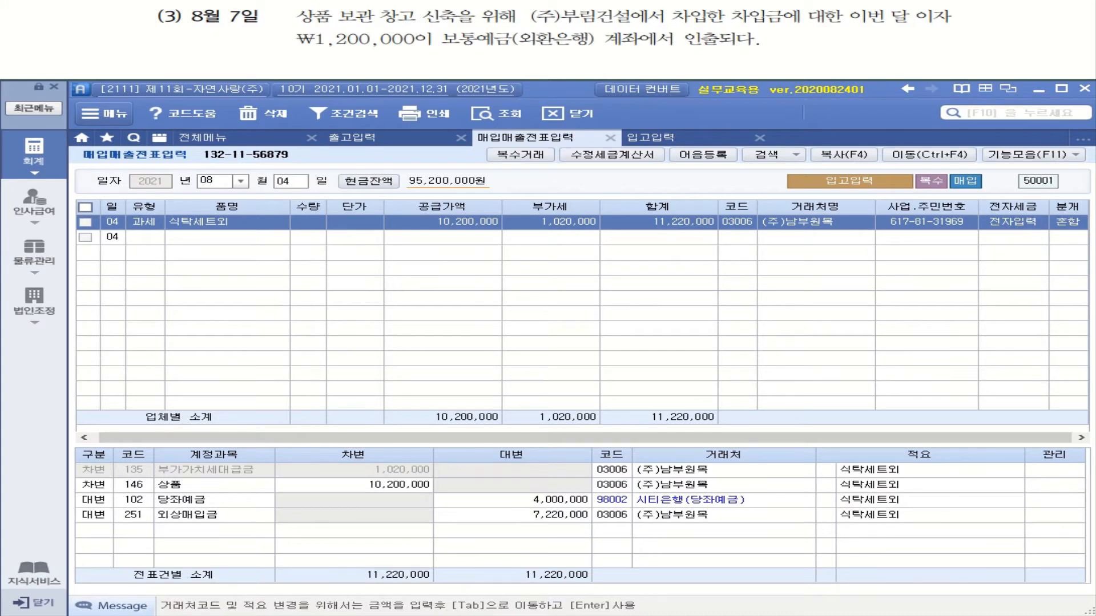
left_click_drag(909, 34, 970, 37)
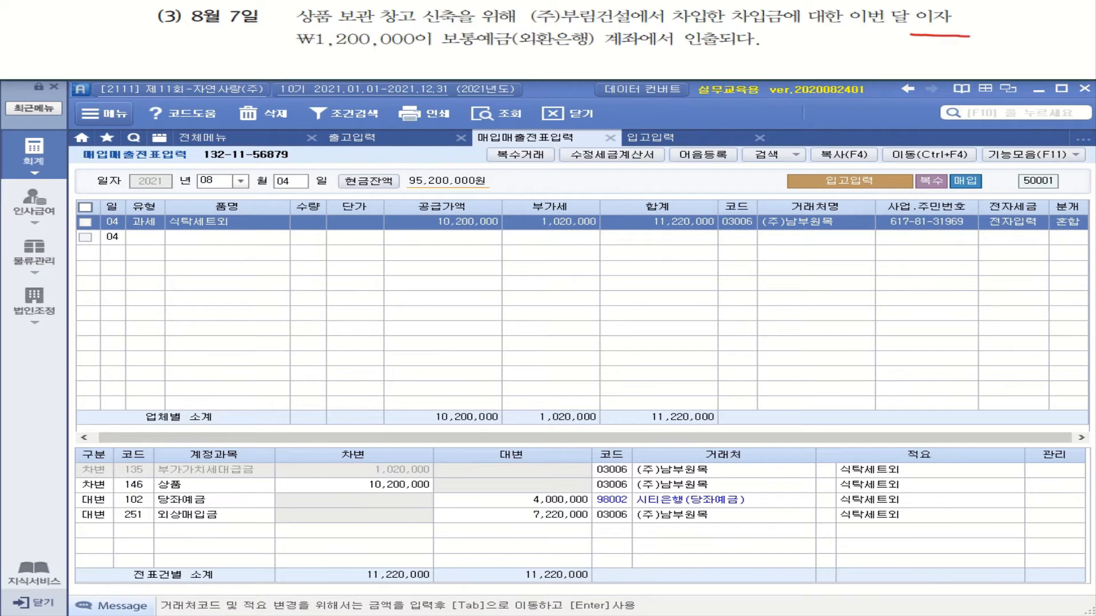
left_click_drag(289, 55, 724, 53)
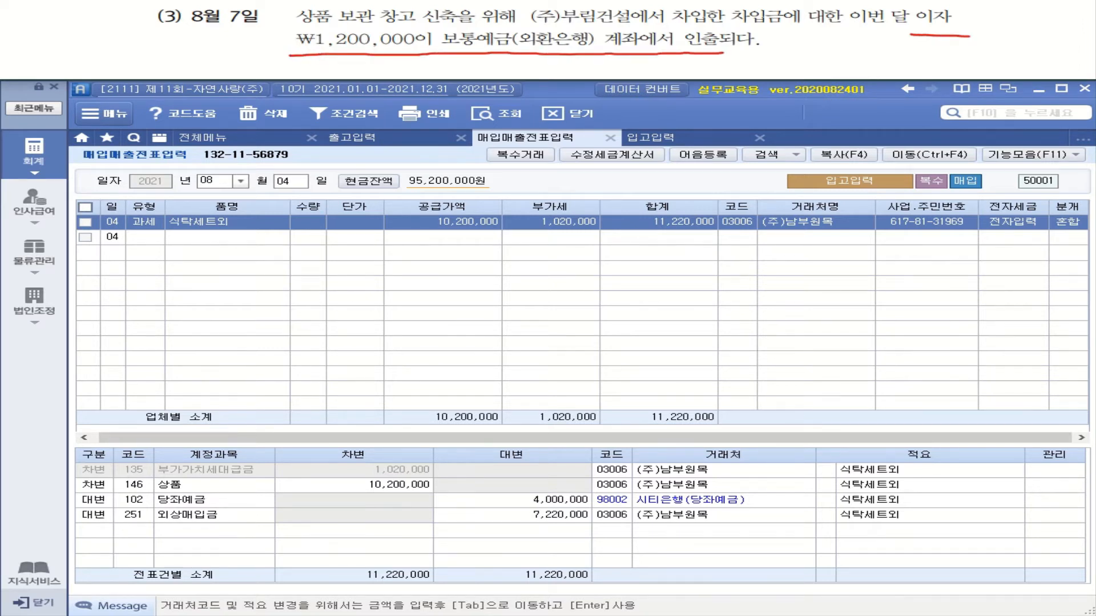
left_click_drag(299, 29, 512, 26)
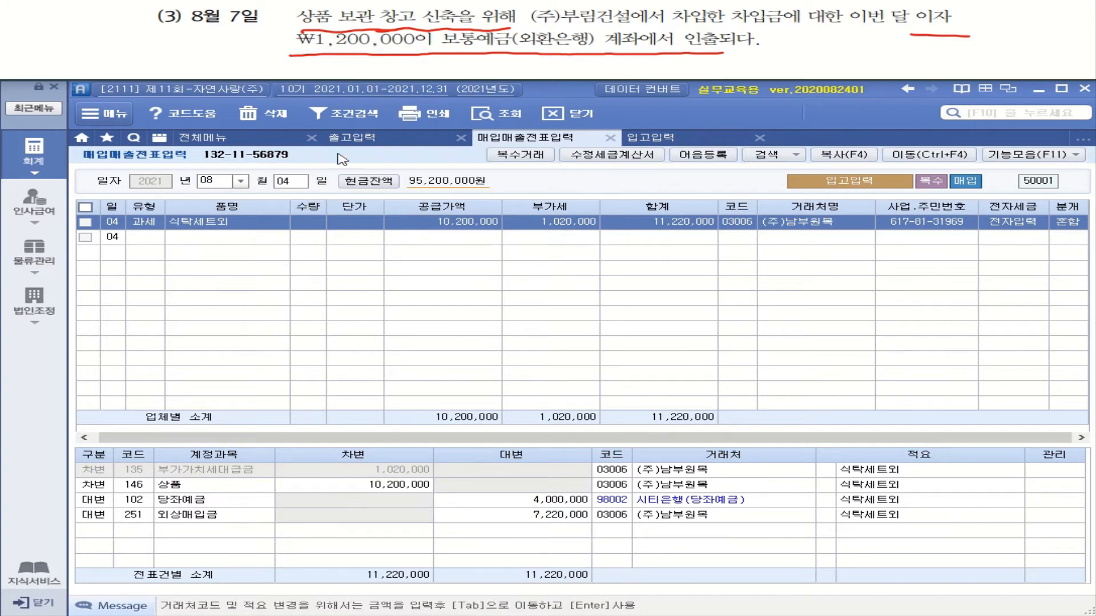
- Open 일반전표입력 in 회계 and load the slips of August 7
left_click(222, 142)
left_click(368, 201)
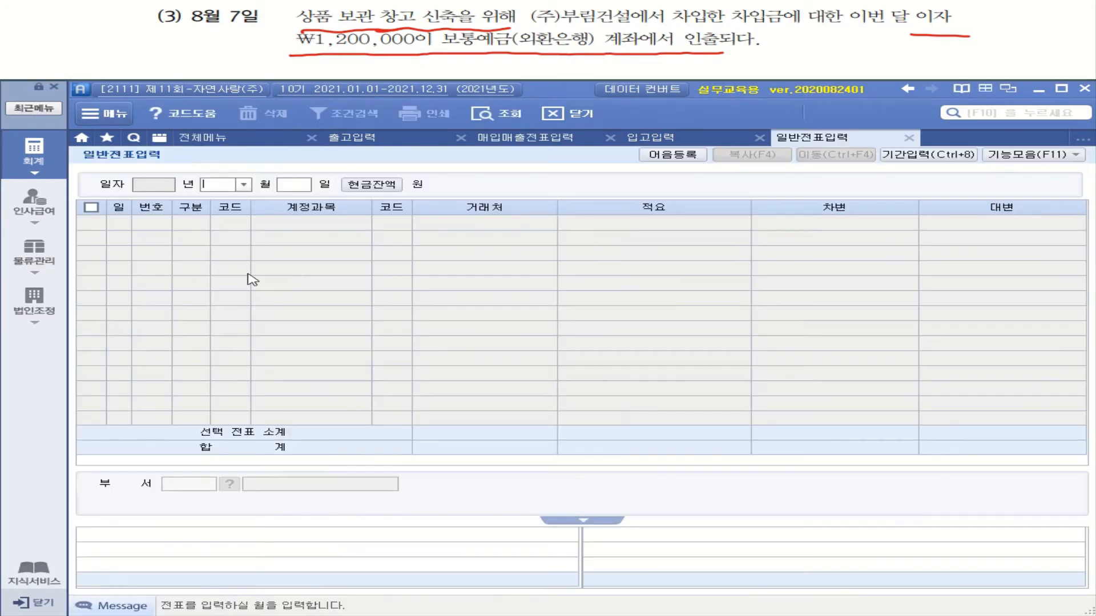
left_click(244, 184)
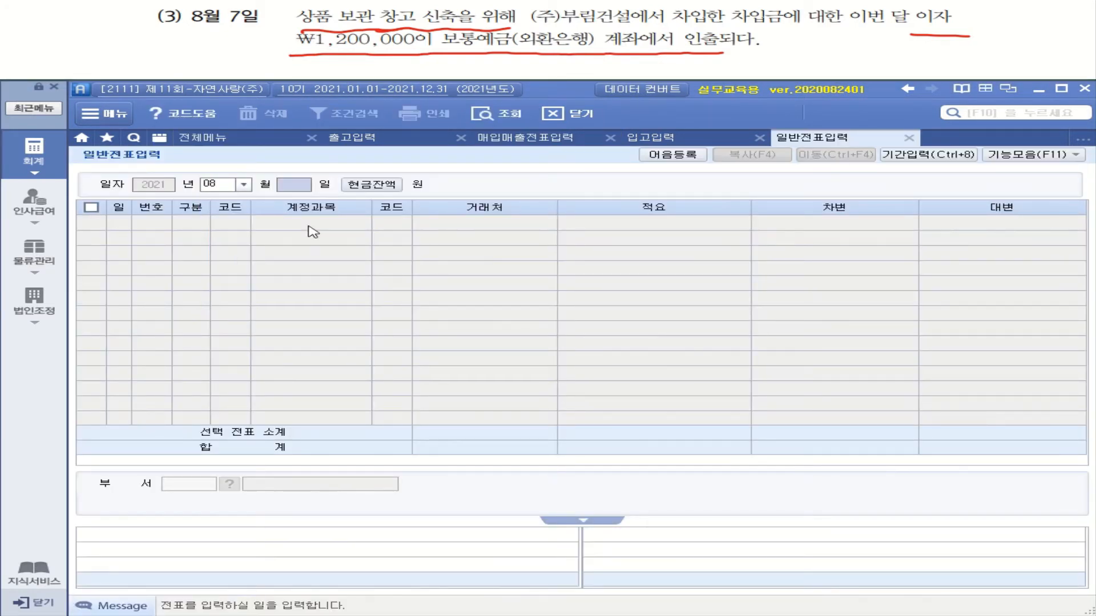
left_click(216, 270)
type("7")
key("Return")
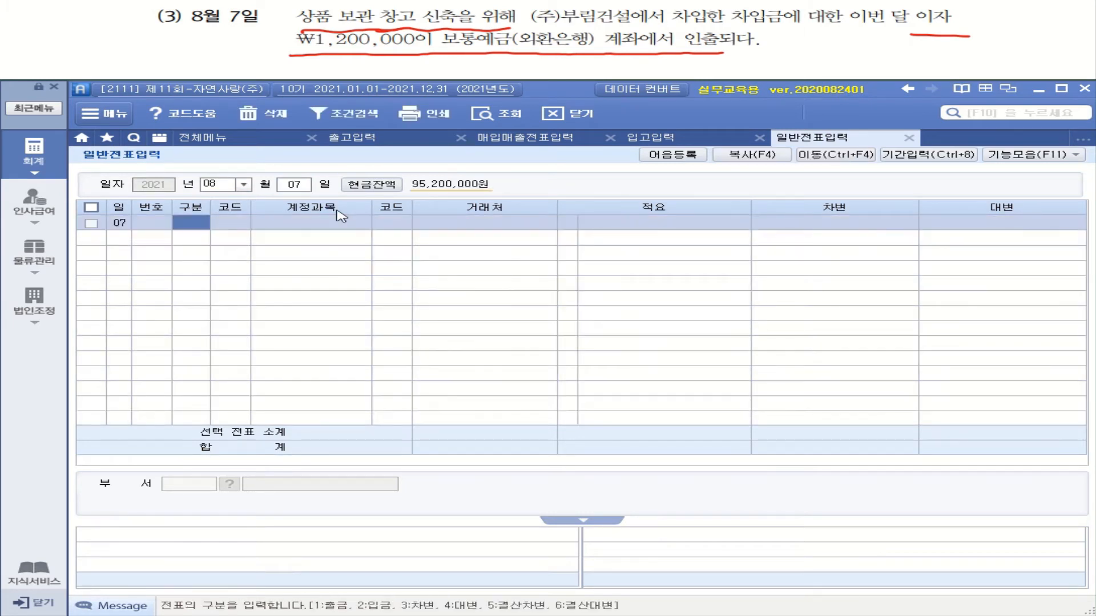
- Enter a 차변 line for account 931 이자비용 with the amount 1,200,000 on the August 7 slip
type("3잊")
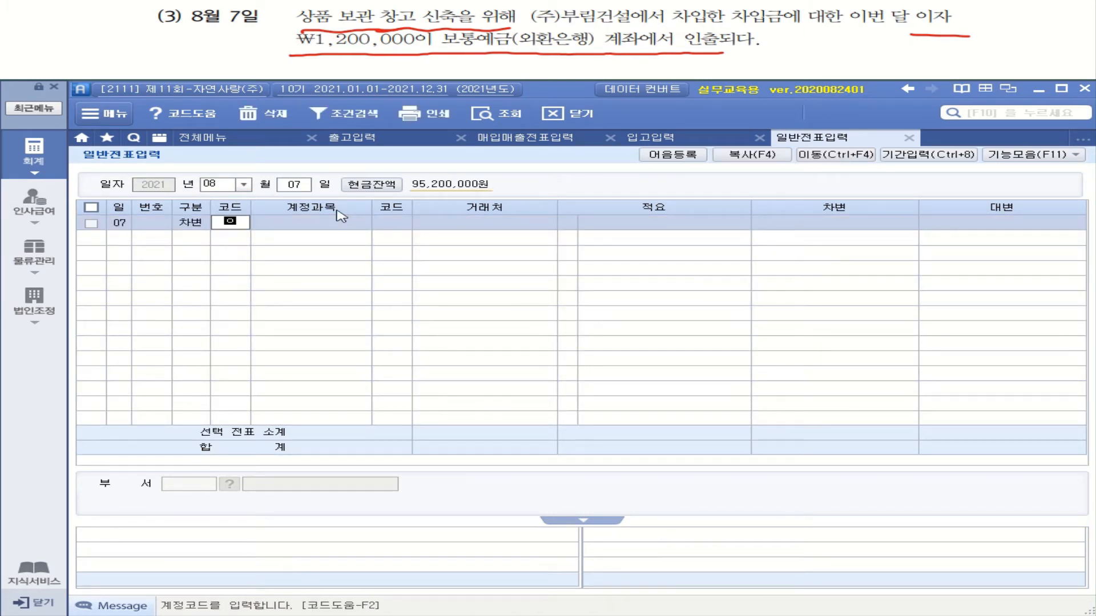
type("자")
key("Return")
key("Down")
key("Down")
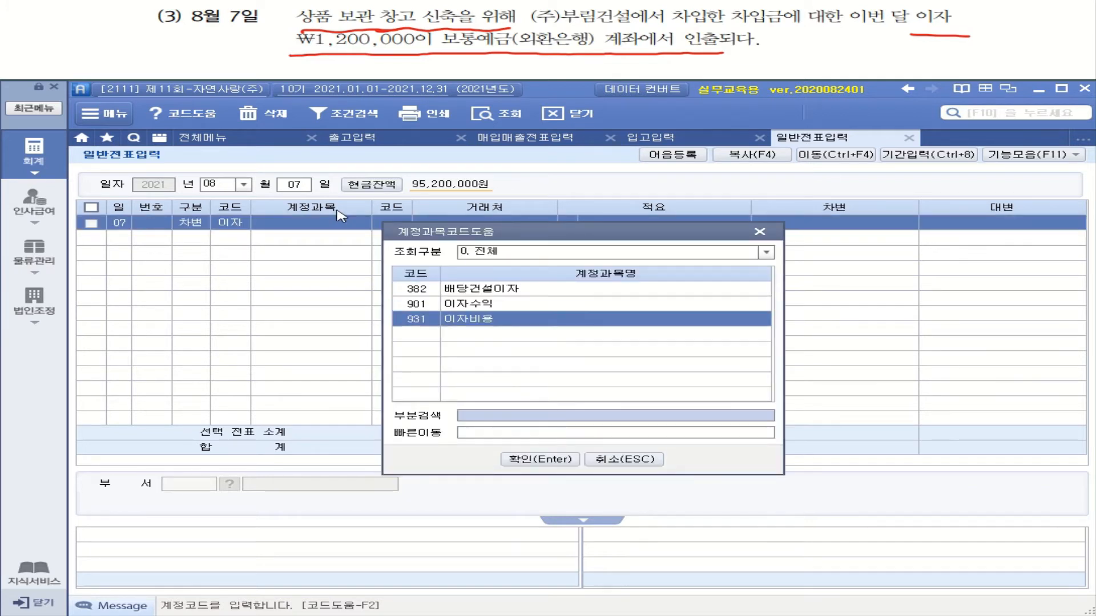
key("Return")
key("Return")
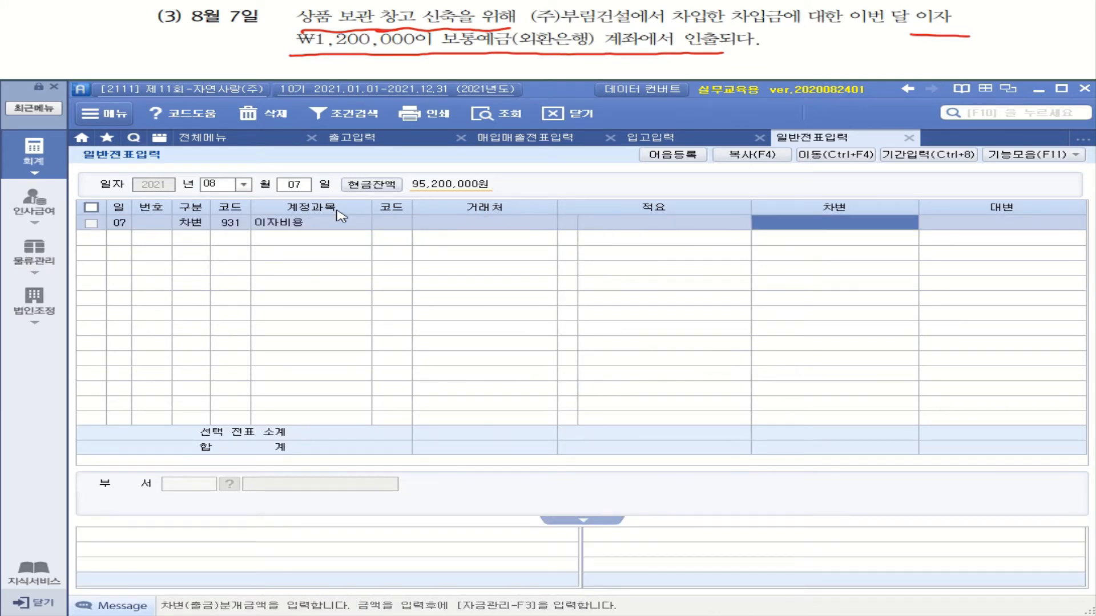
type("1200000")
key("Return")
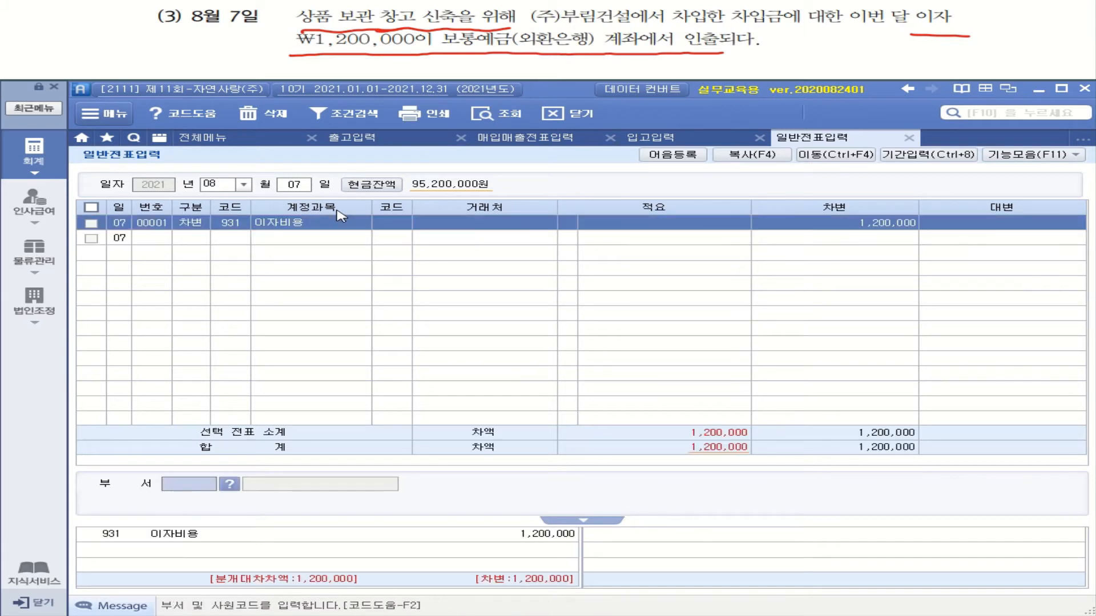
- Add a 대변 line for account 103 보통예금 with 거래처 외환은행(보통예금) and the amount 1,200,000
type("4")
key("Return")
type("103")
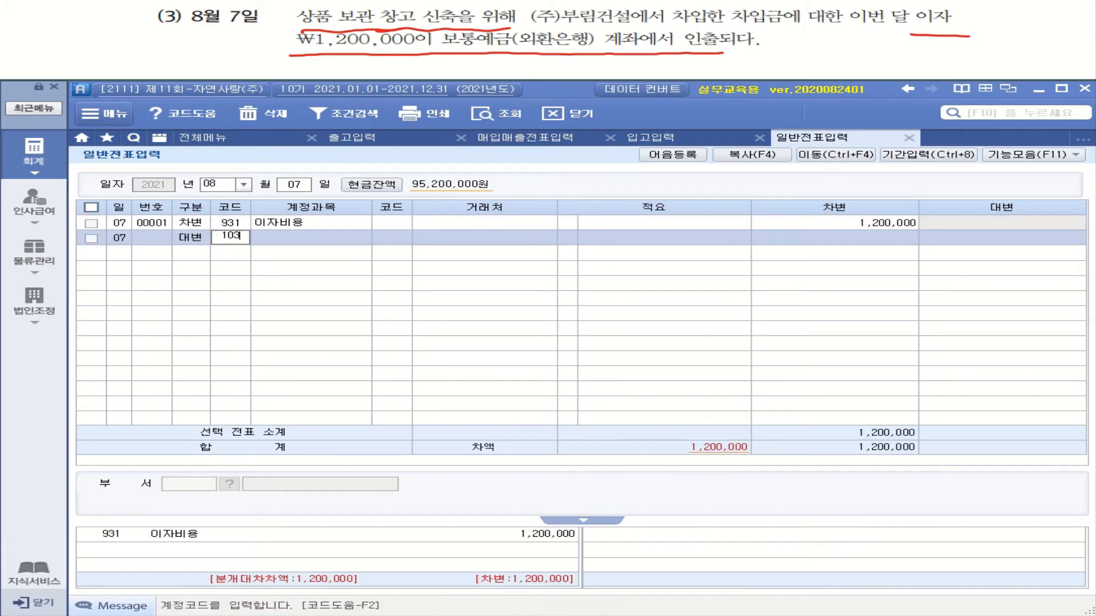
key("Return")
type("ㅇㅎ")
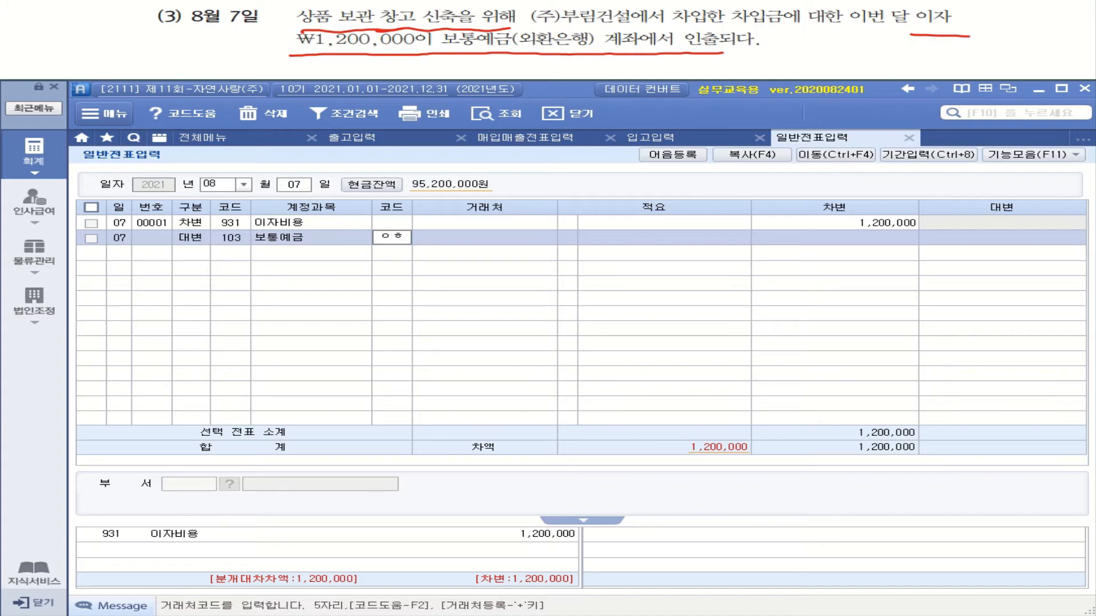
key("BackSpace")
type("ㅣ")
key("BackSpace")
type("오ㅣ환")
key("Return")
key("Return")
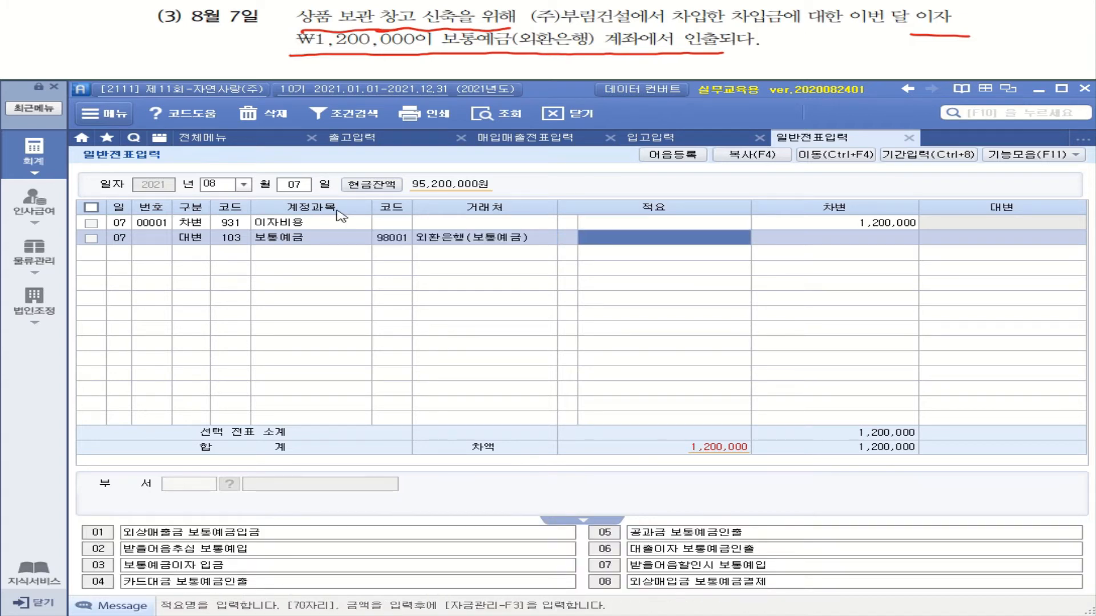
type("1,200,000")
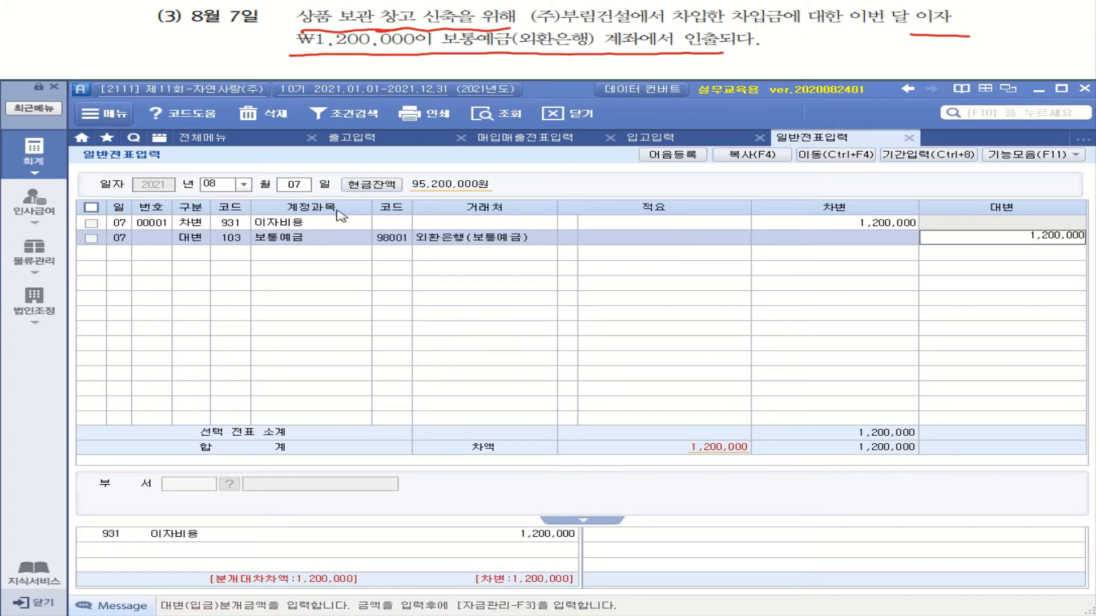
key("Return")
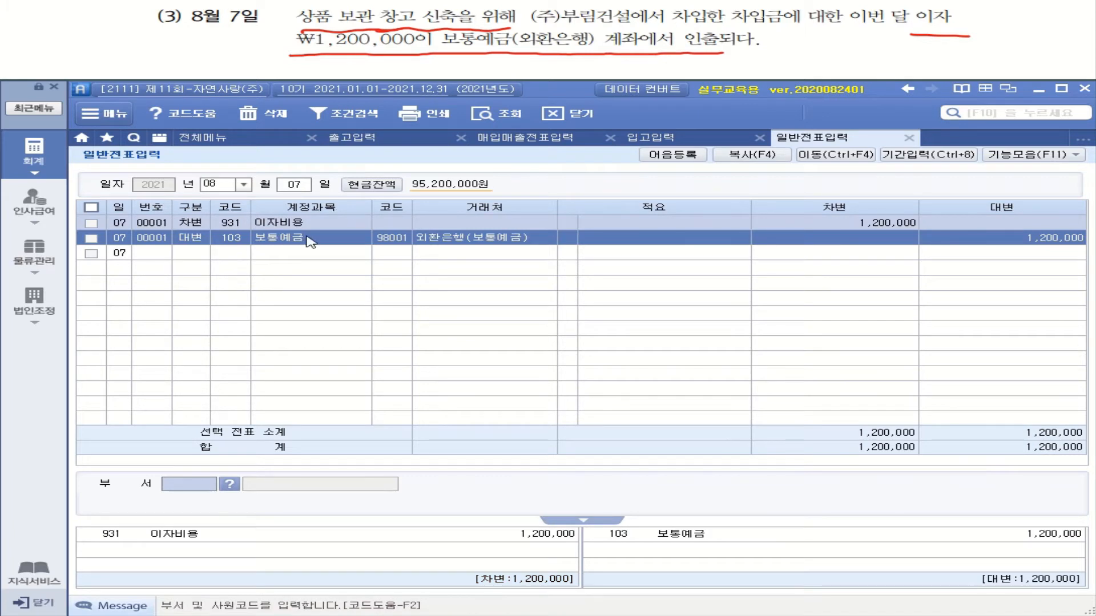
left_click(239, 238)
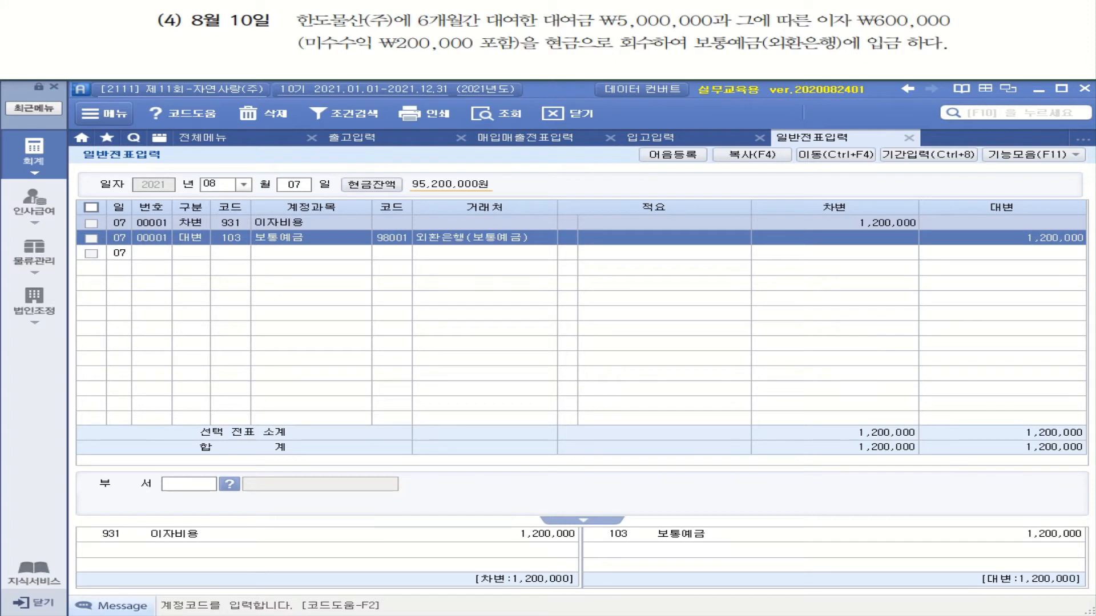
mouse_move(408, 34)
left_mouse_down()
mouse_move(581, 32)
mouse_move(562, 51)
mouse_move(589, 58)
mouse_move(588, 67)
left_mouse_up()
mouse_move(585, 55)
left_mouse_down()
mouse_move(587, 75)
mouse_move(599, 67)
left_mouse_up()
left_click_drag(566, 72, 581, 78)
mouse_move(624, 64)
left_mouse_down()
mouse_move(648, 74)
mouse_move(710, 67)
left_mouse_up()
left_click_drag(694, 72, 709, 78)
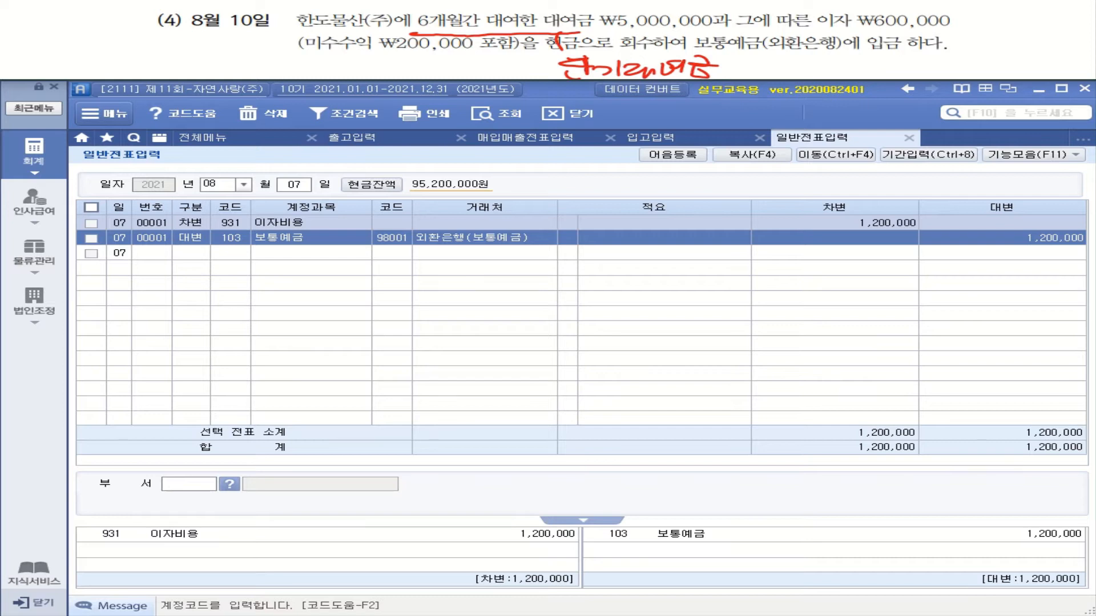
left_click_drag(821, 32, 983, 31)
mouse_move(975, 23)
left_mouse_down()
mouse_move(985, 32)
mouse_move(977, 39)
left_mouse_up()
left_click_drag(1002, 25, 1019, 39)
mouse_move(1024, 22)
left_mouse_down()
mouse_move(1034, 23)
mouse_move(1027, 36)
left_mouse_up()
left_click_drag(1043, 31, 1062, 30)
left_click_drag(1055, 29, 1076, 34)
left_click_drag(1062, 35, 1077, 26)
left_click_drag(1087, 21, 1087, 38)
left_click_drag(1082, 38, 1090, 48)
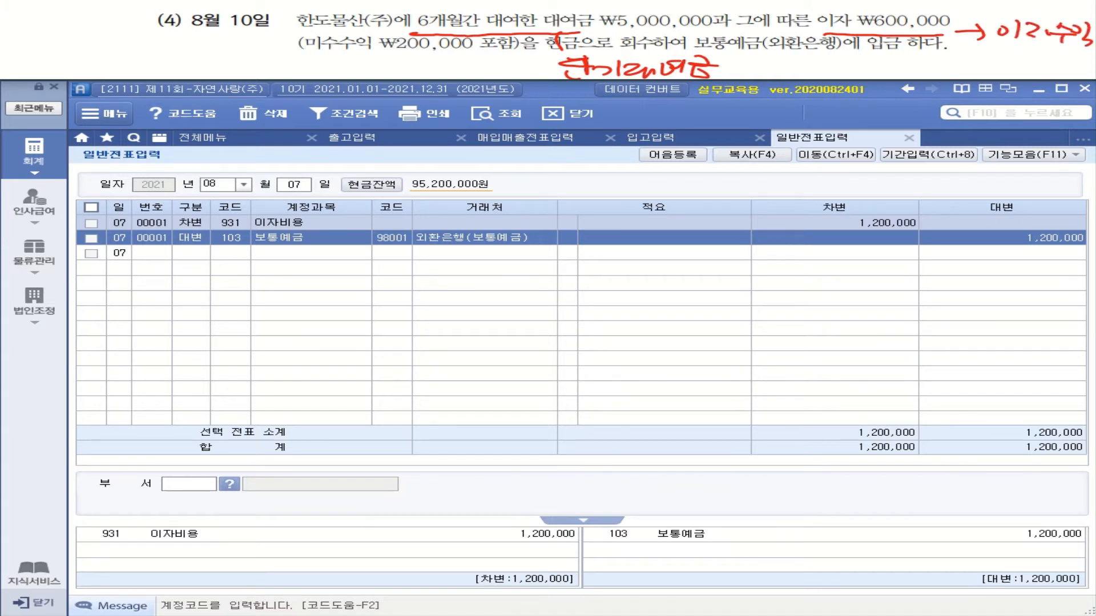
left_click_drag(505, 53, 308, 53)
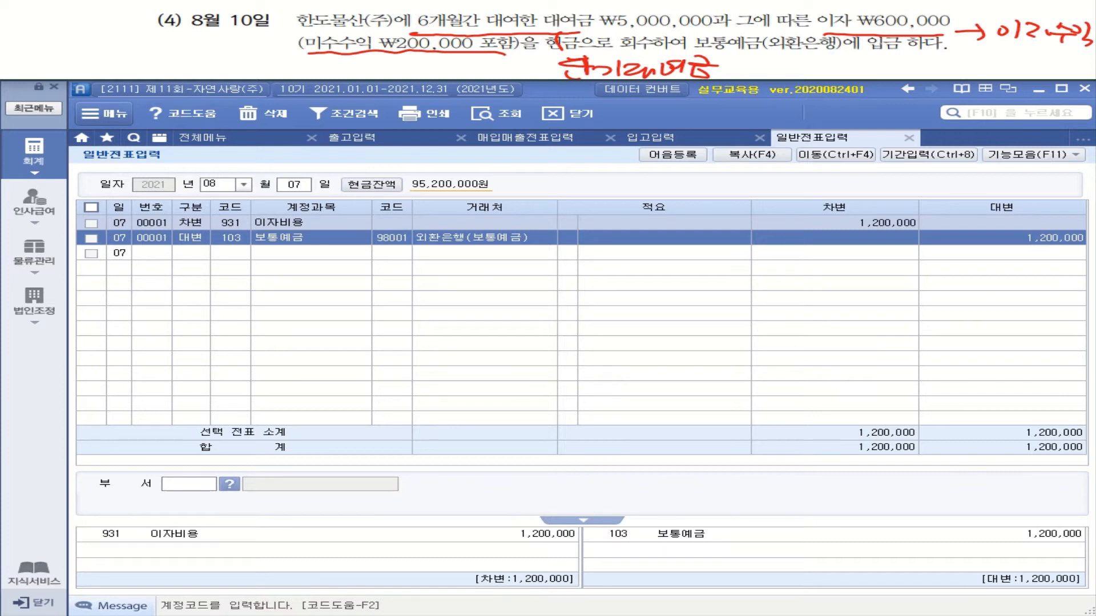
mouse_move(625, 60)
left_mouse_down()
mouse_move(604, 55)
mouse_move(645, 51)
left_mouse_up()
left_click_drag(737, 61, 940, 57)
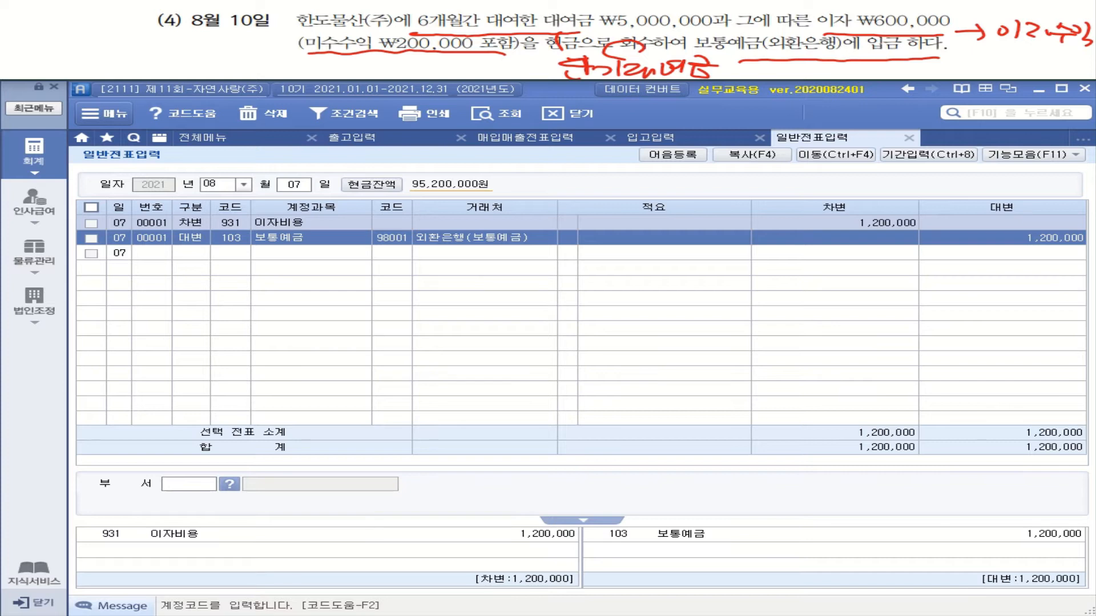
- Load the slips of August 10 and enter a 차변 line for 103 보통예금, 거래처 외환은행(보통예금), amount 5,600,000
left_click(294, 186)
type("10")
key("Return")
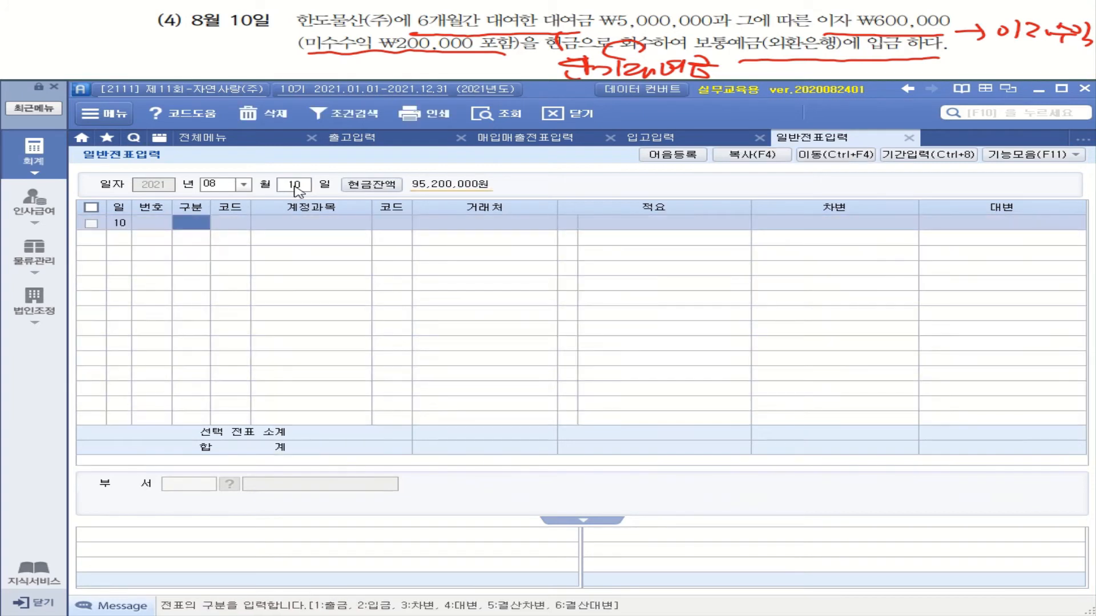
type("3")
key("Return")
type("103")
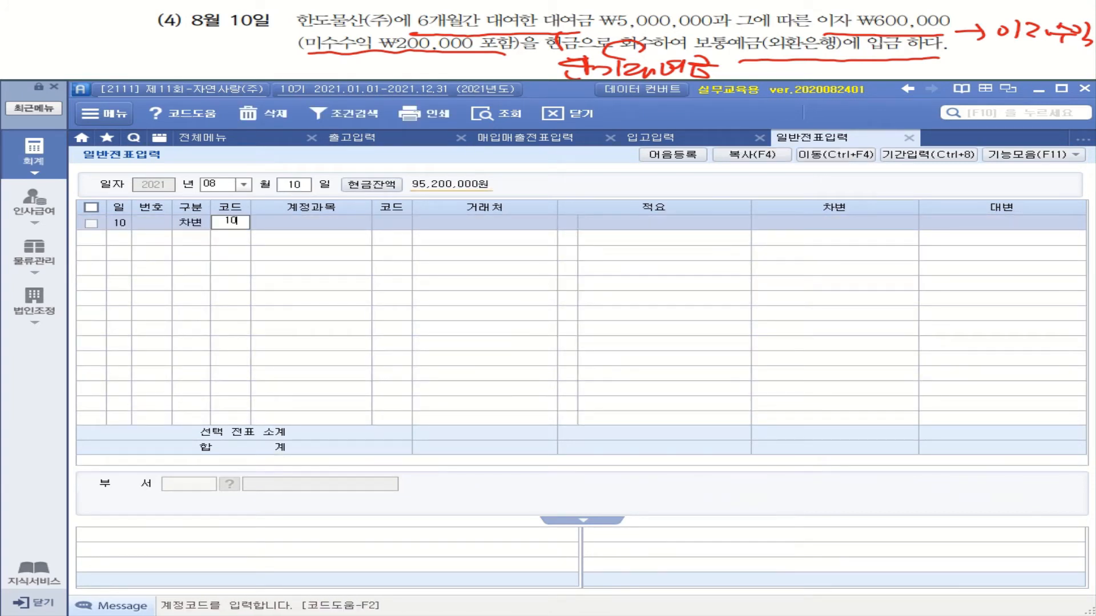
key("Return")
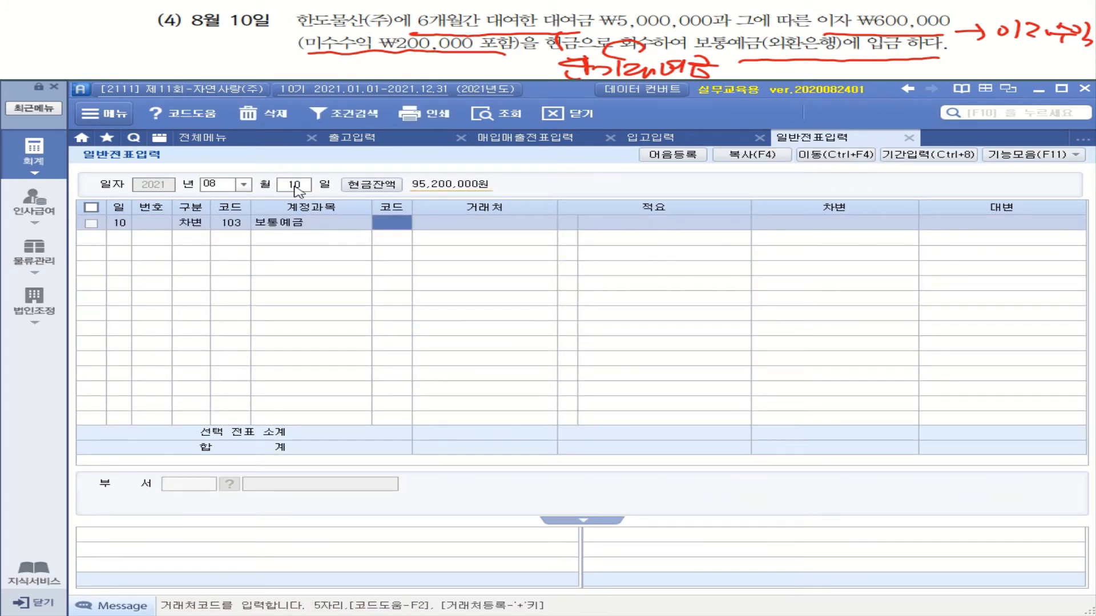
type("오")
type("외환")
key("Return")
key("Return")
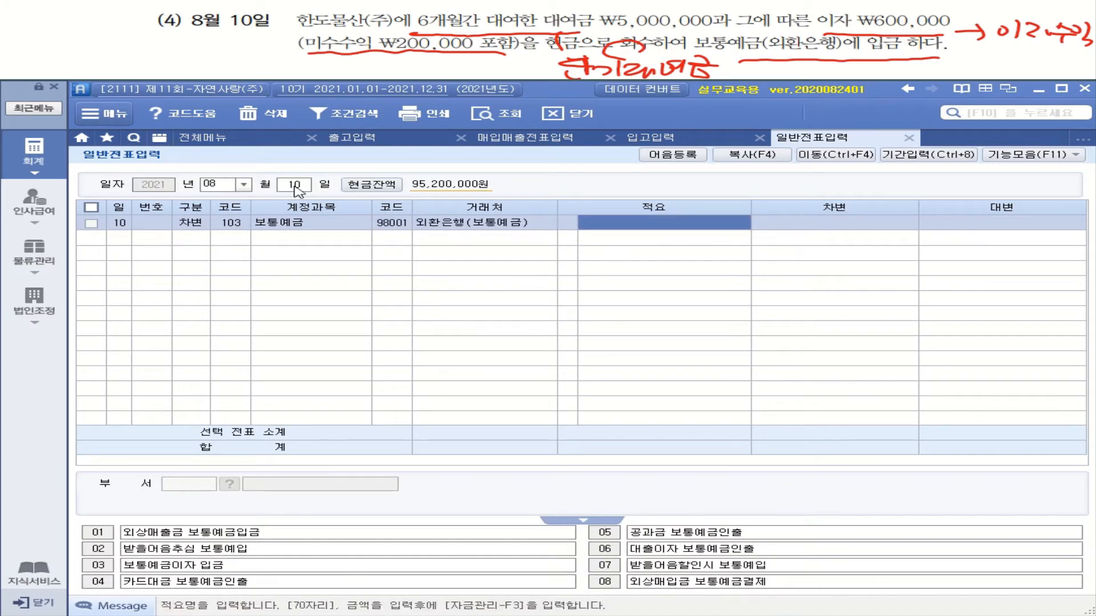
key("Return")
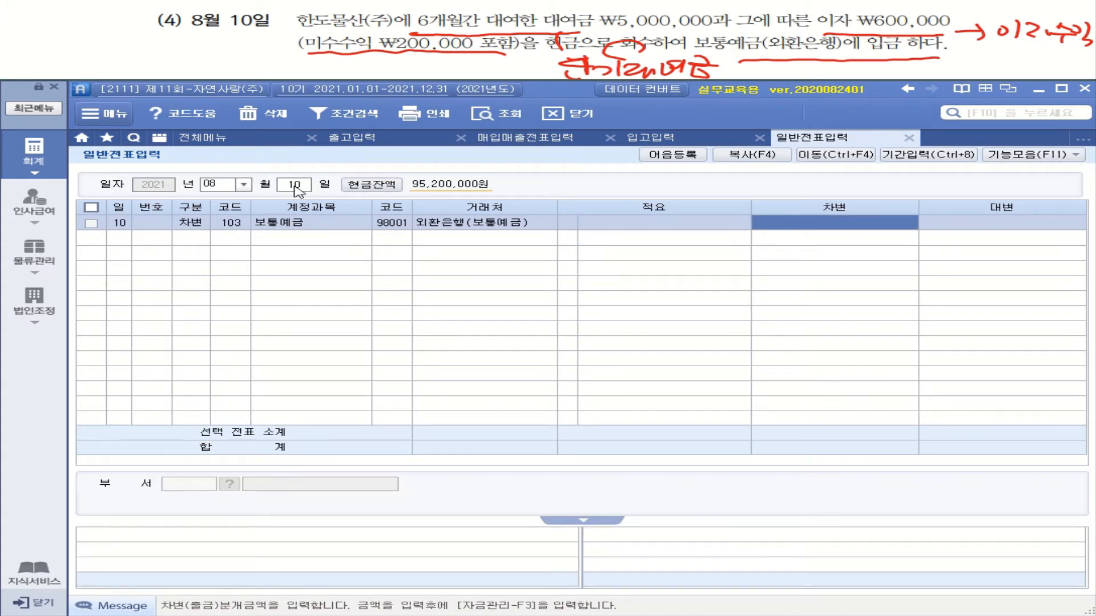
type("5600000")
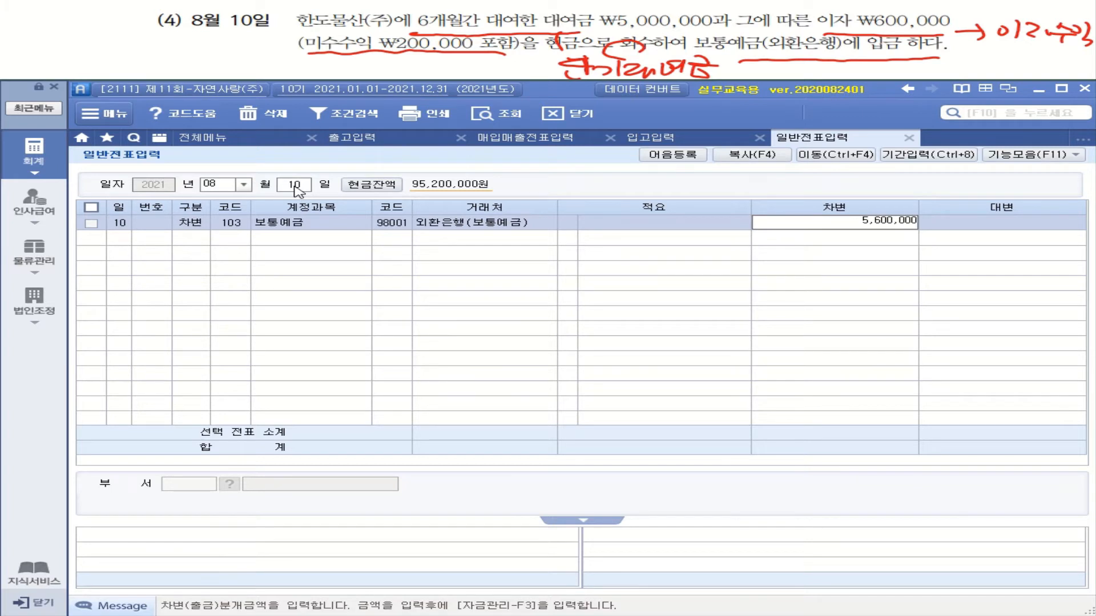
key("Return")
- Add a 대변 line for account 114 단기대여금 with 거래처 한도물산(주) and the amount 5,000,000
type("4")
key("Return")
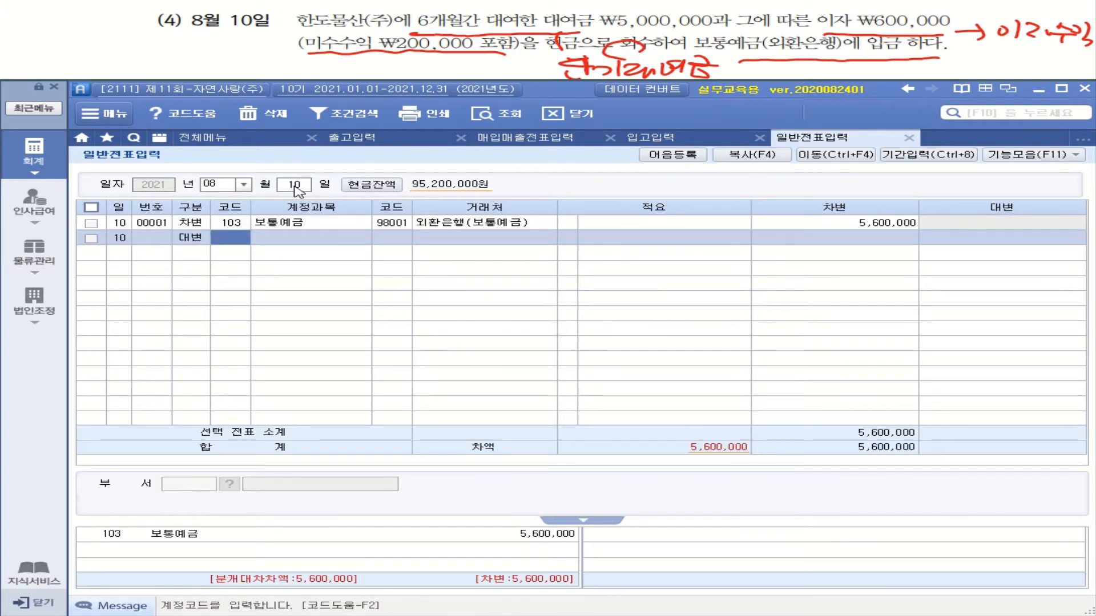
type("단기")
key("Return")
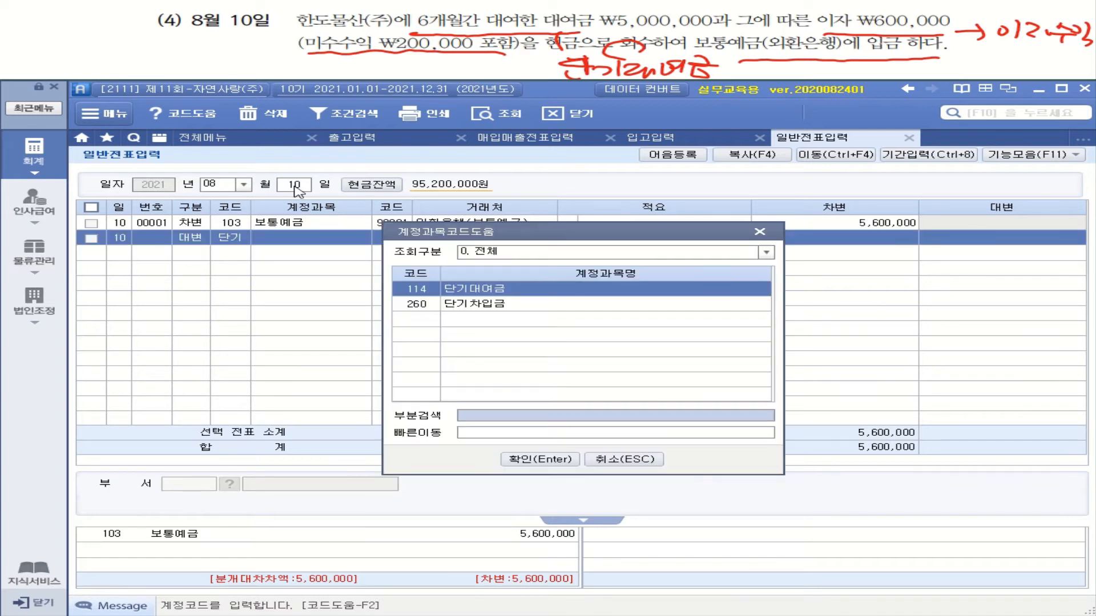
key("Return")
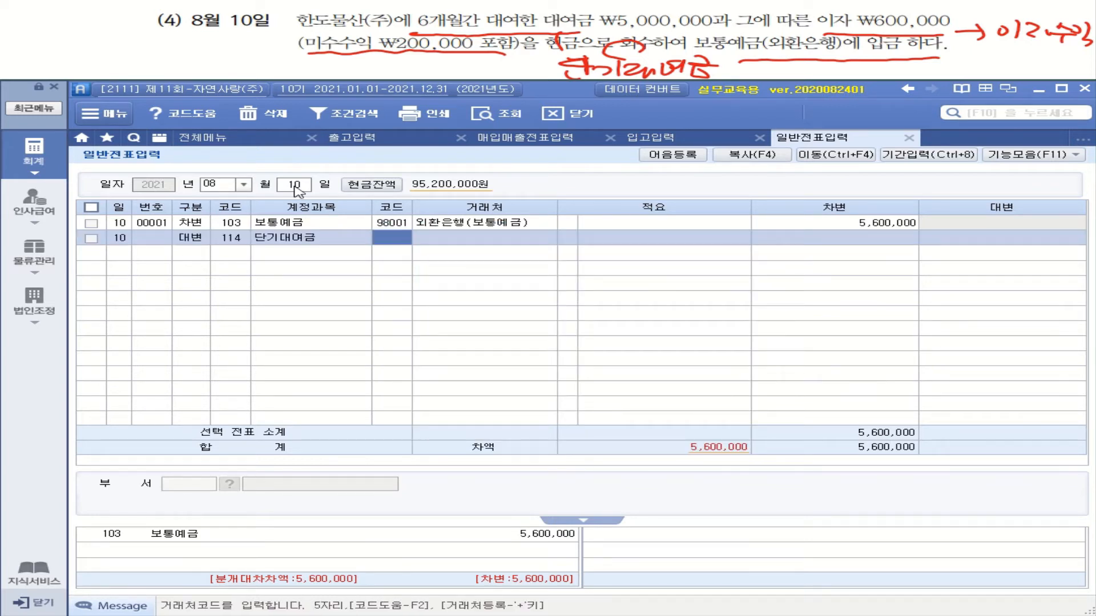
type("한ㄷㅗ")
key("Return")
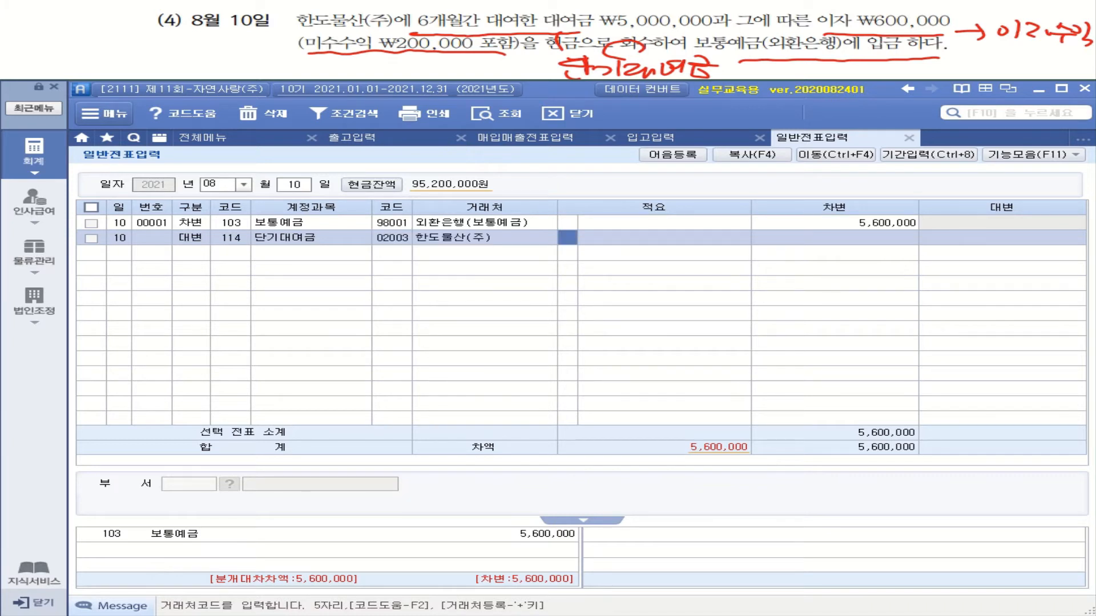
key("Return")
key("Return")
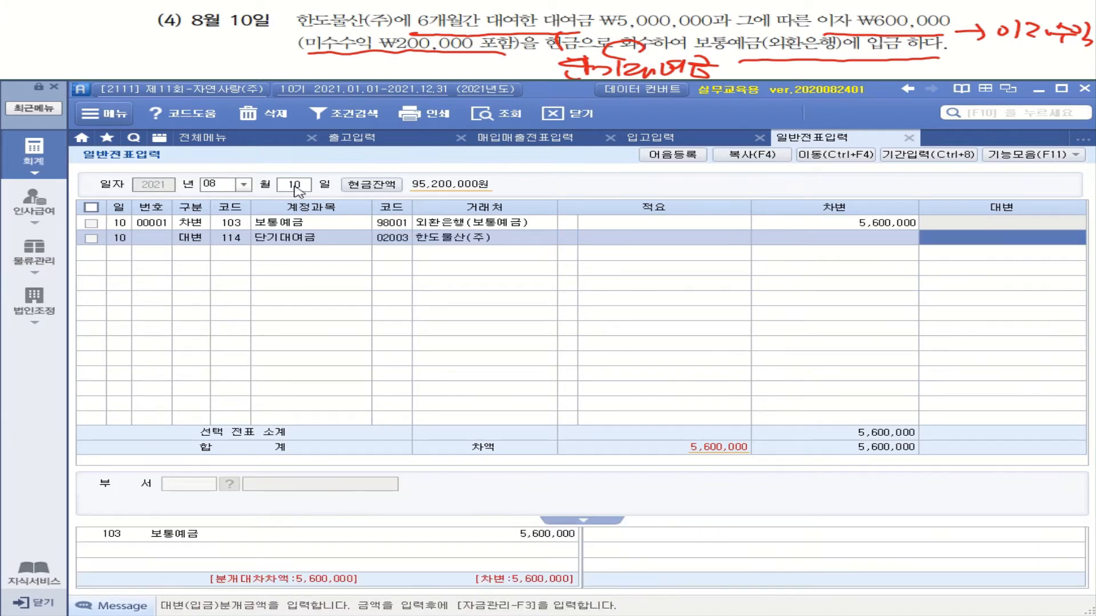
type("5000000")
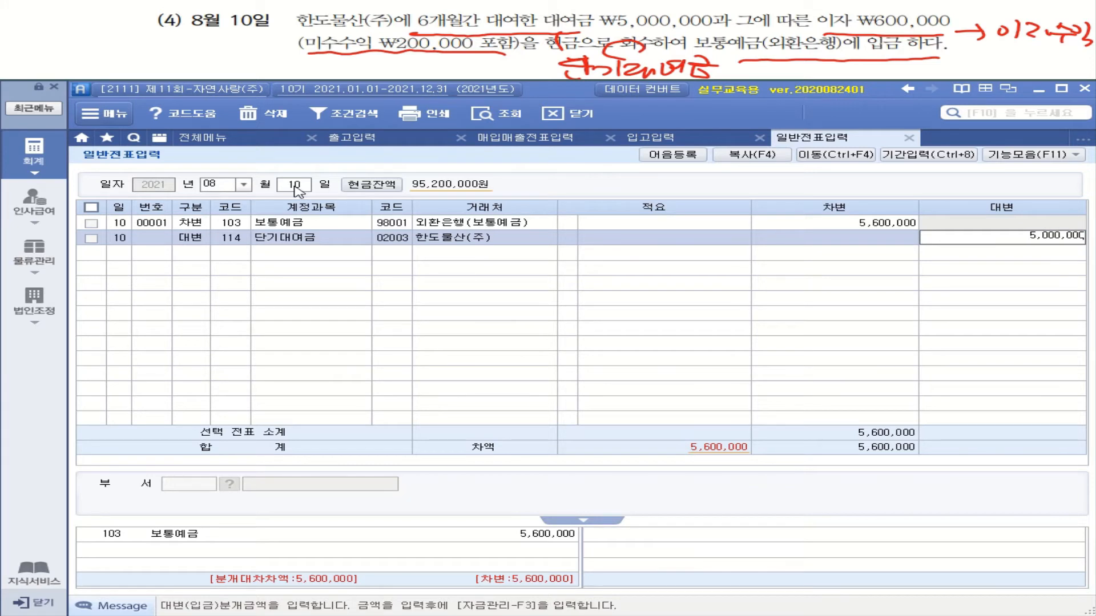
key("Return")
- Add a 대변 line for account 116 미수수익 without a 거래처 and with the amount 200,000
type("4")
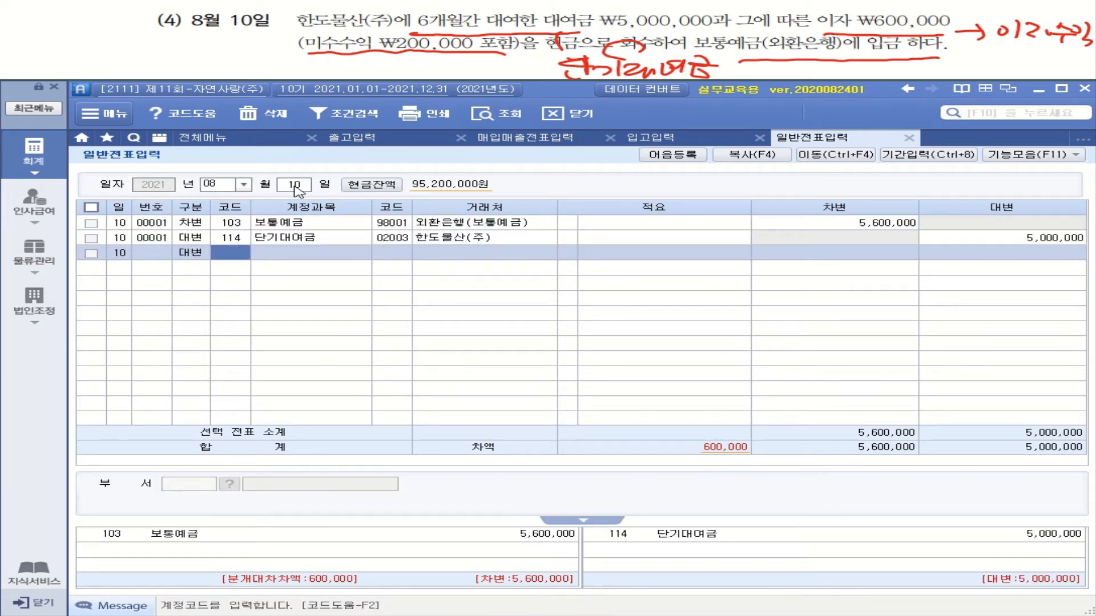
type("미수")
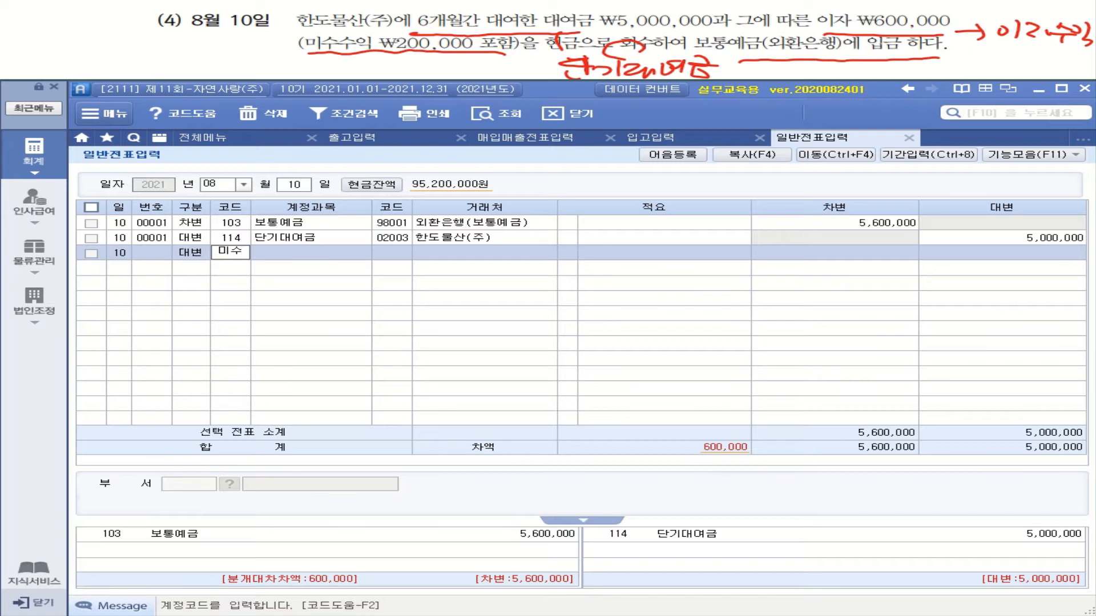
key("Return")
key("Down")
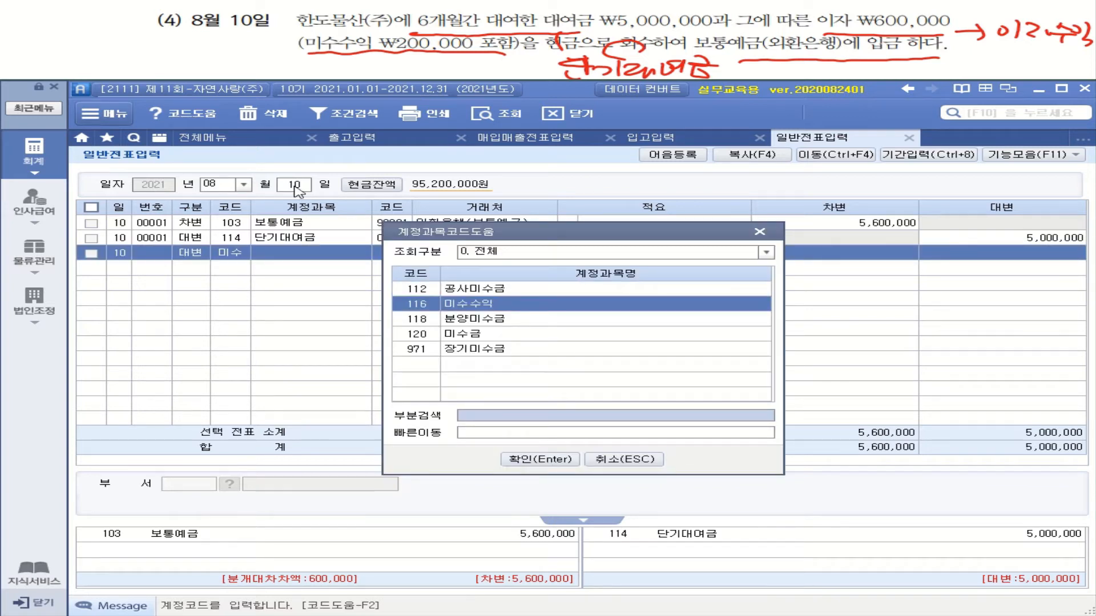
key("Return")
key("Return")
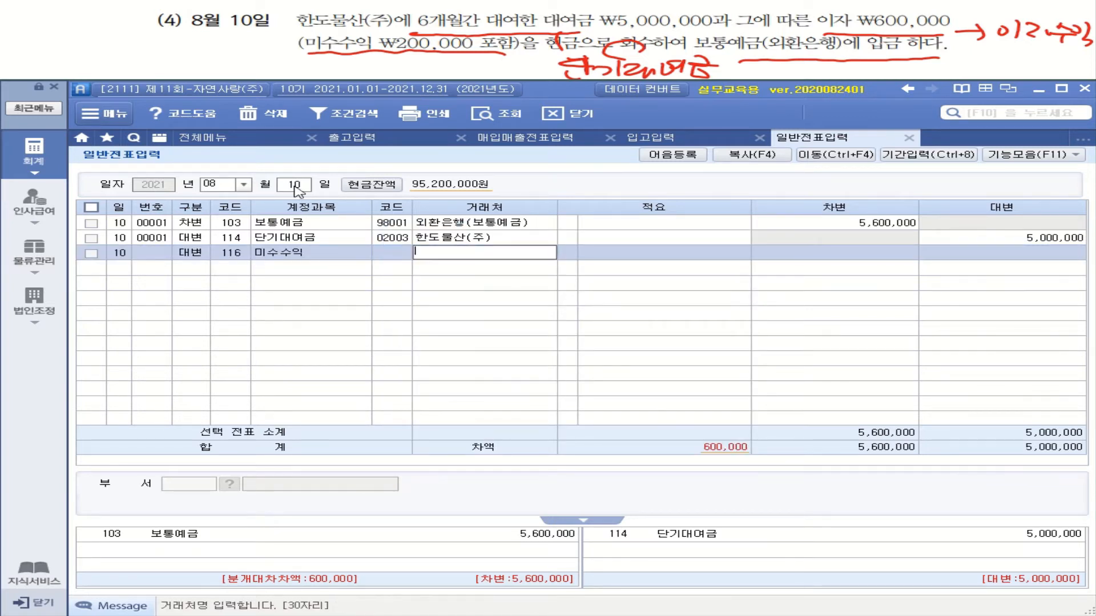
key("Return")
key("Return")
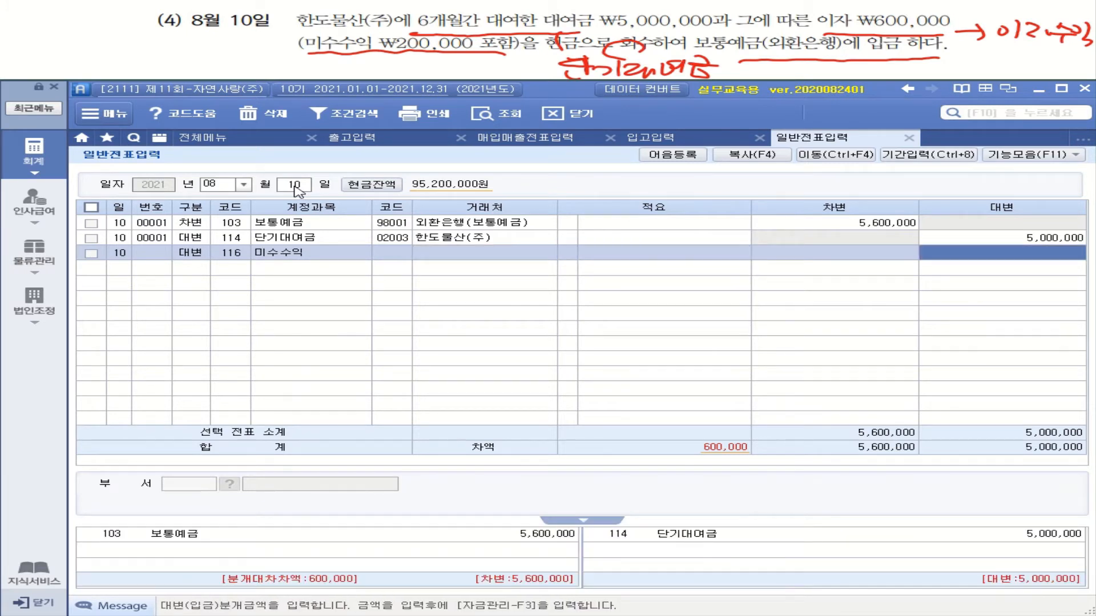
type("2000000")
key("Return")
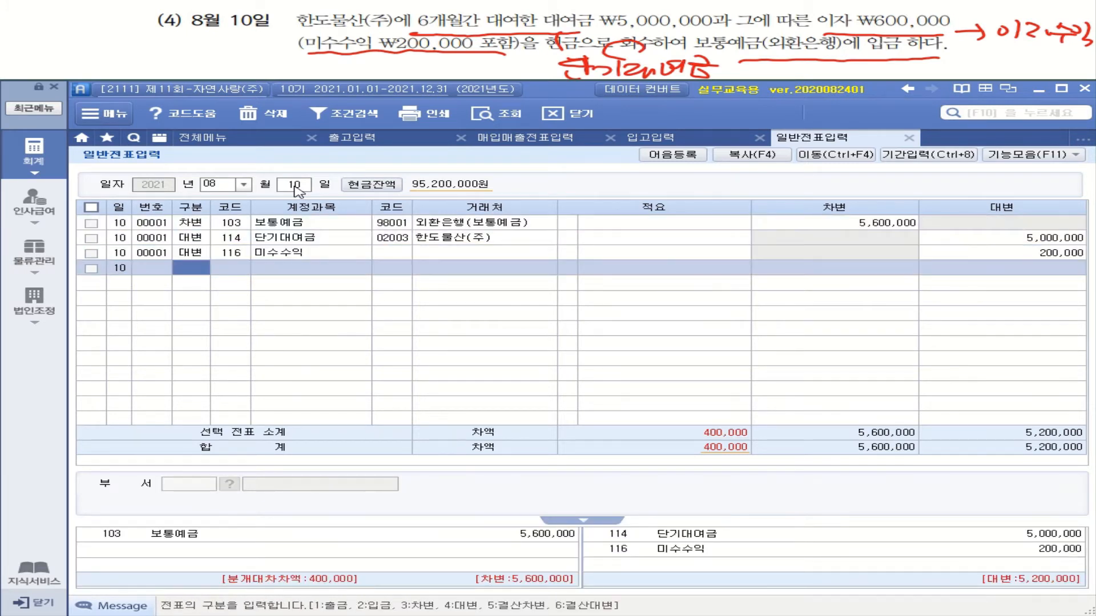
- Add a 대변 line for account 901 이자수익 without a 거래처 and with the amount 400,000
type("4")
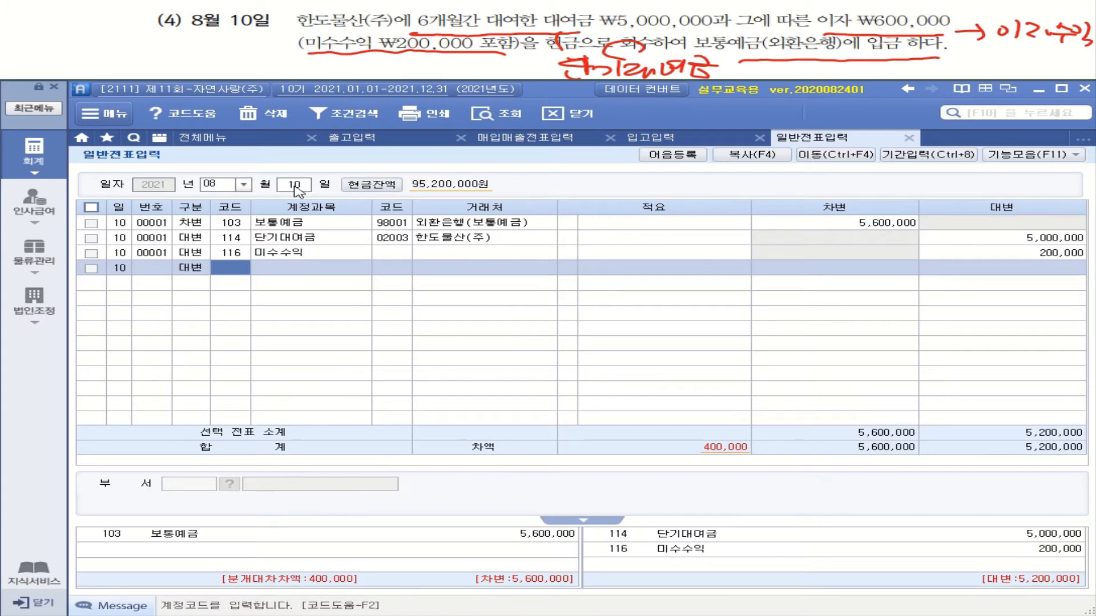
type("잊")
type("자")
key("Return")
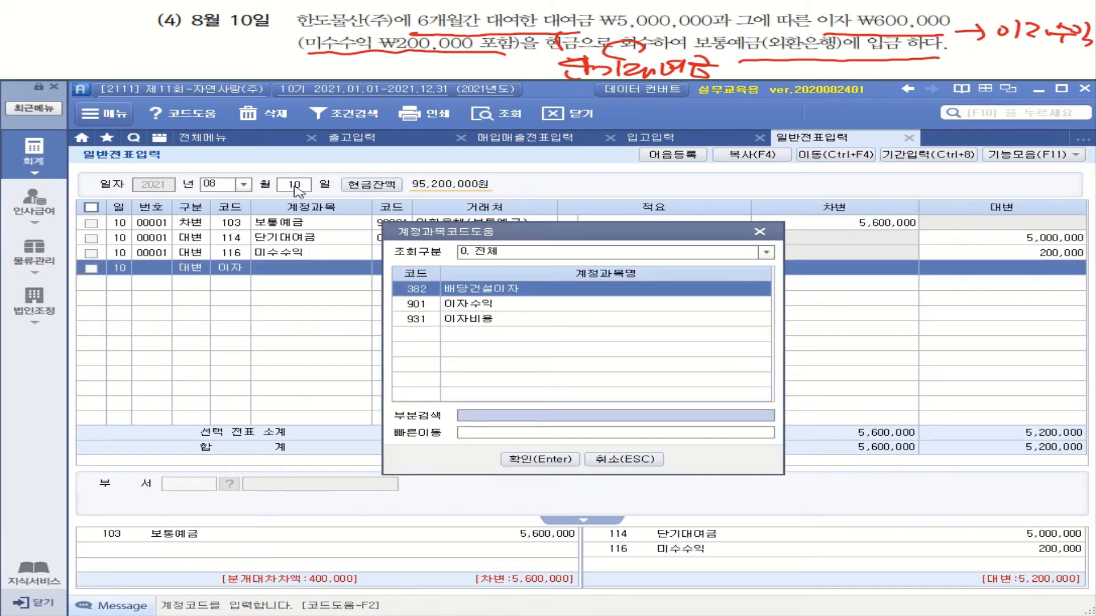
key("Down")
key("Return")
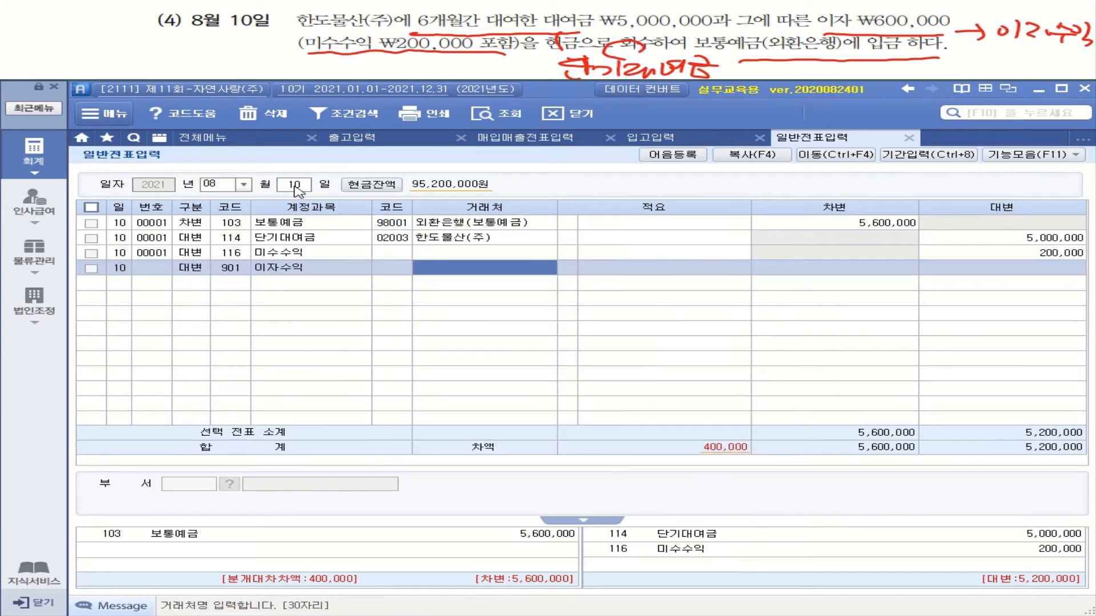
key("Return")
key("Return")
type("4000000")
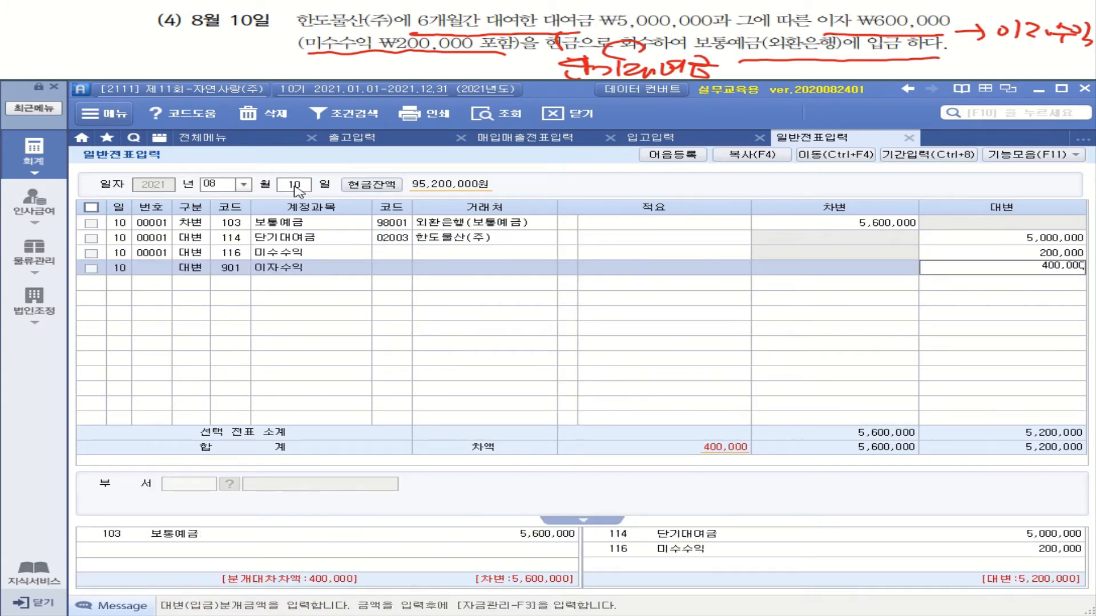
key("Return")
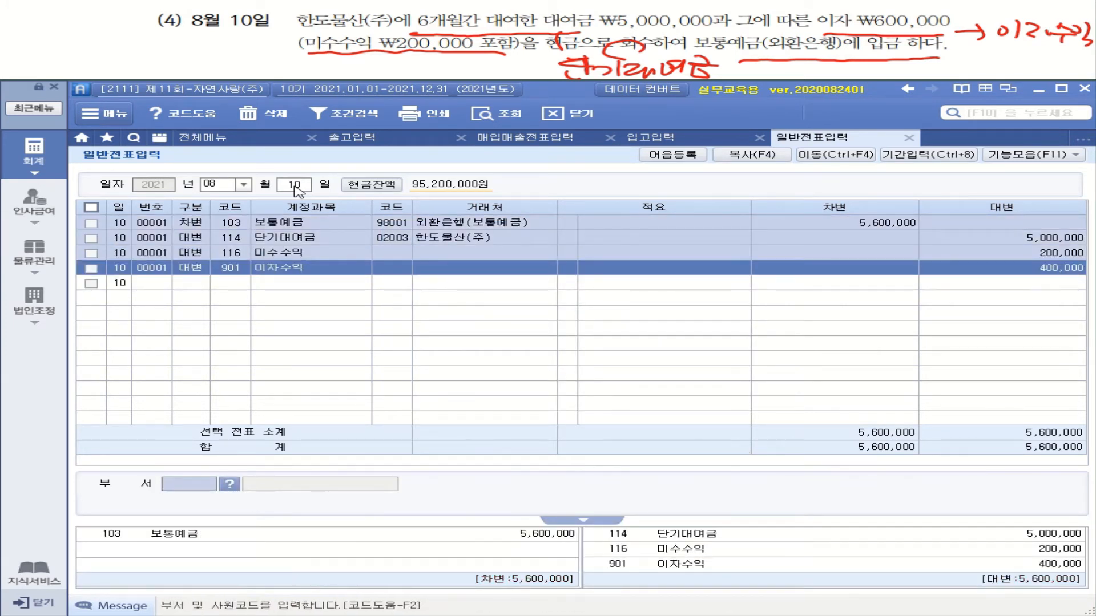
left_click(236, 270)
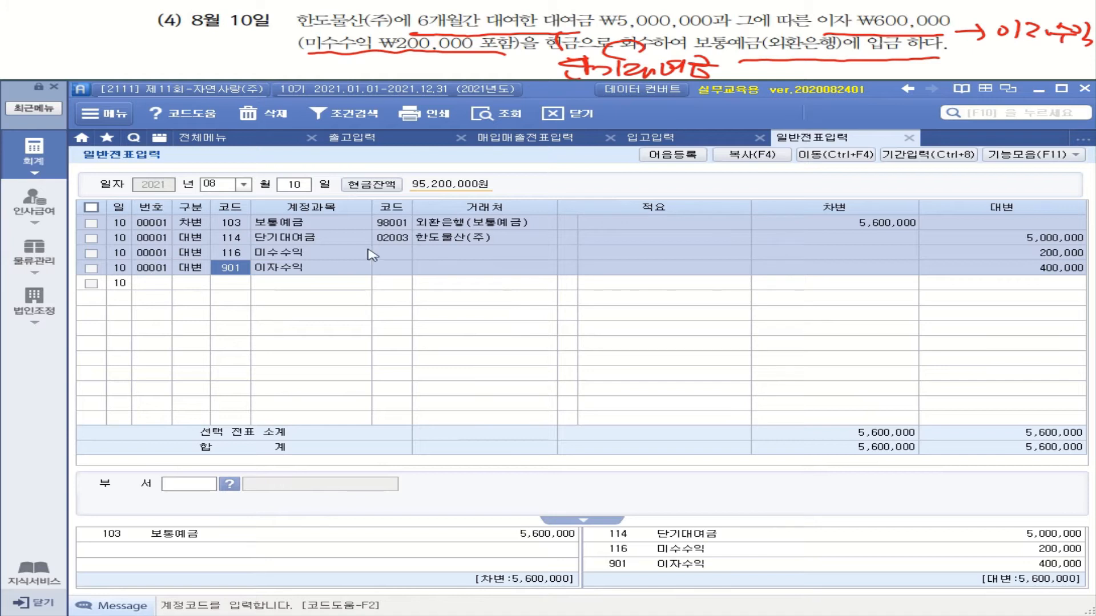
left_click(391, 242)
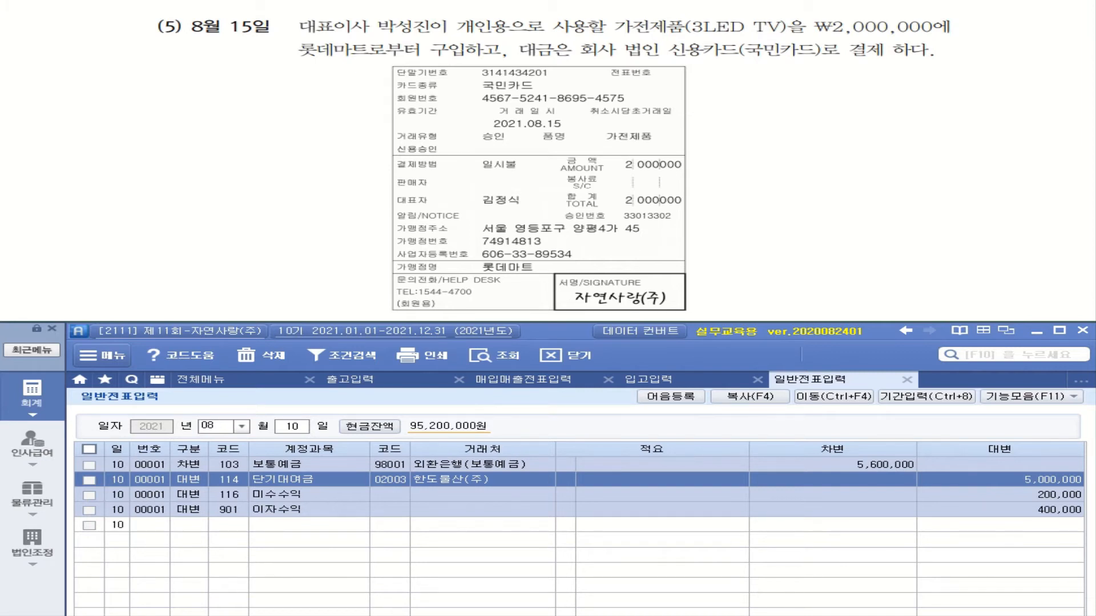
- Load the slips of August 15 and start a 차변 line
mouse_move(531, 91)
left_mouse_down()
mouse_move(487, 94)
mouse_move(536, 89)
left_mouse_up()
left_click_drag(566, 211, 676, 210)
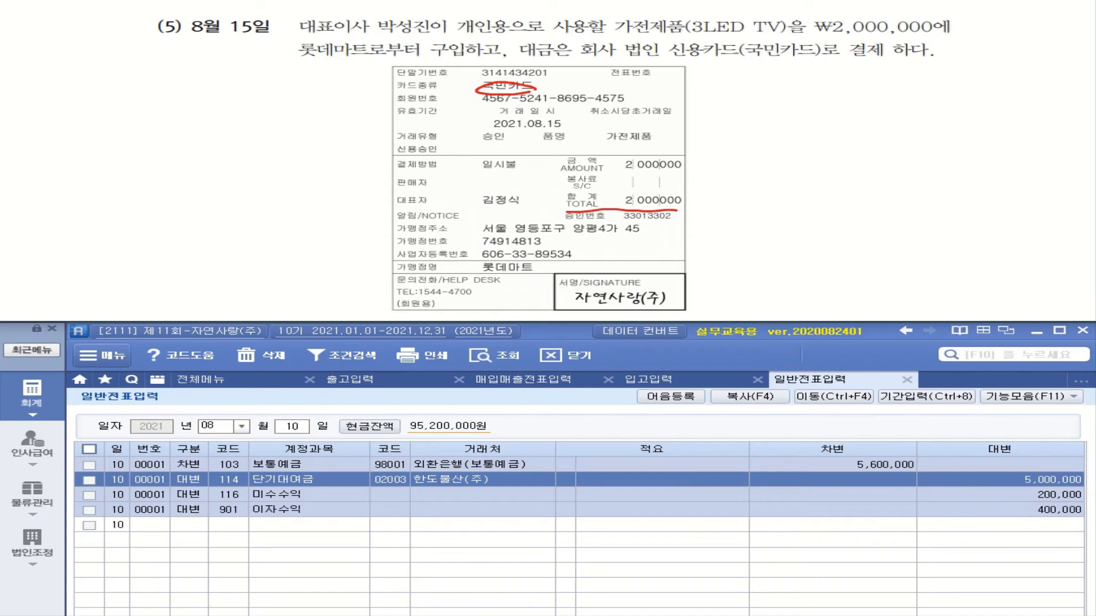
left_click(297, 428)
type("15")
key("Return")
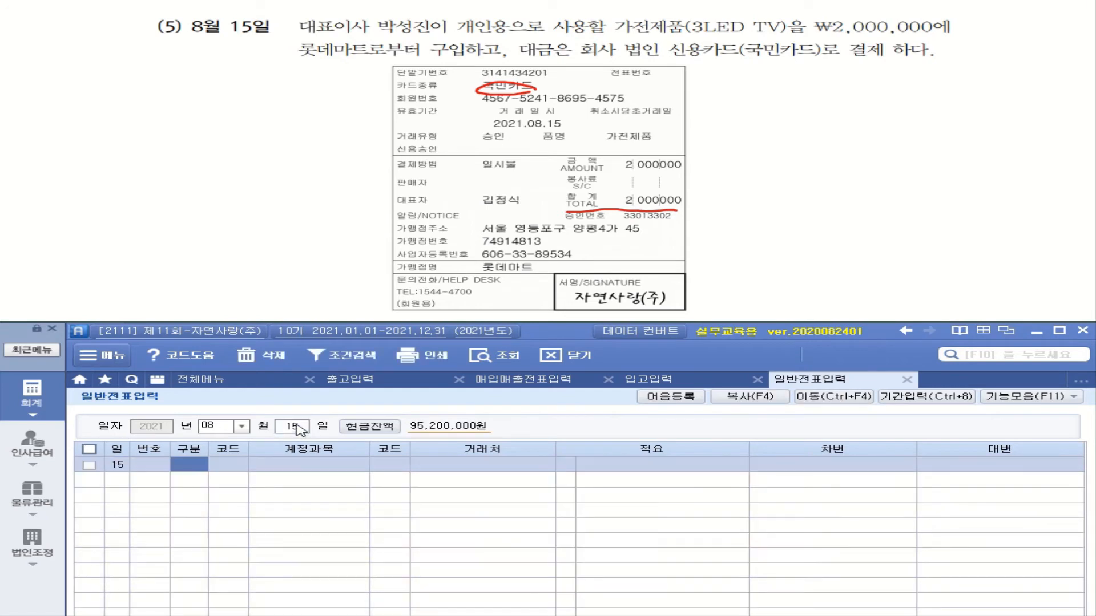
type("3")
key("Return")
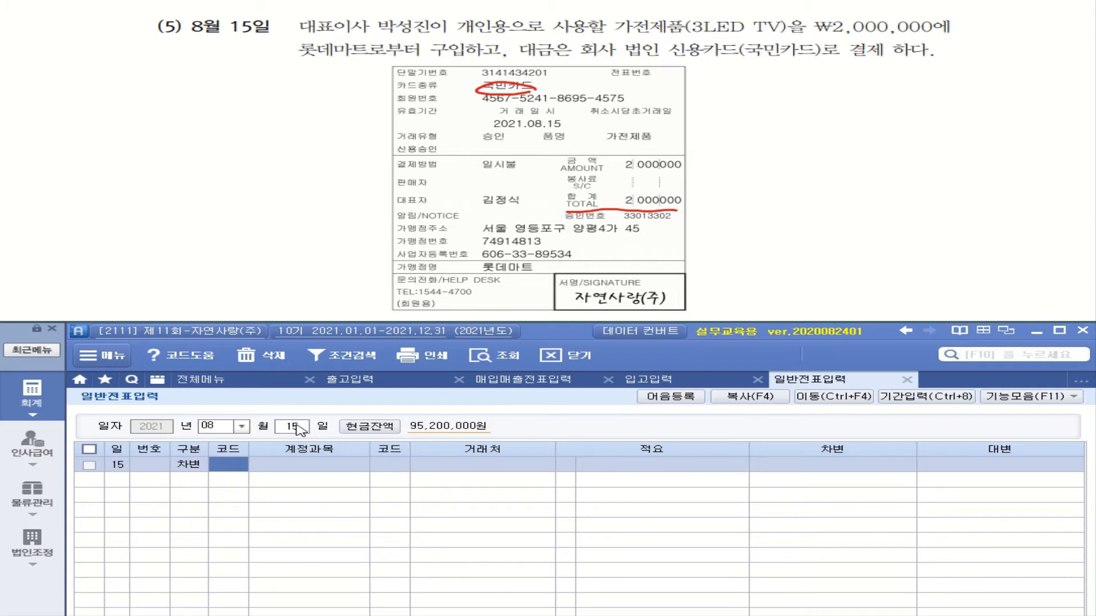
mouse_move(297, 40)
left_mouse_down()
mouse_move(487, 40)
mouse_move(502, 26)
mouse_move(298, 41)
mouse_move(215, 78)
left_mouse_up()
mouse_move(67, 98)
left_mouse_down()
mouse_move(85, 101)
mouse_move(68, 116)
left_mouse_up()
mouse_move(90, 94)
left_mouse_down()
mouse_move(94, 113)
mouse_move(132, 106)
left_mouse_up()
left_click_drag(138, 86, 167, 79)
left_click_drag(142, 94, 167, 100)
left_click_drag(174, 80, 194, 83)
mouse_move(166, 91)
left_mouse_down()
mouse_move(197, 89)
mouse_move(191, 101)
left_mouse_up()
left_click_drag(87, 124, 87, 154)
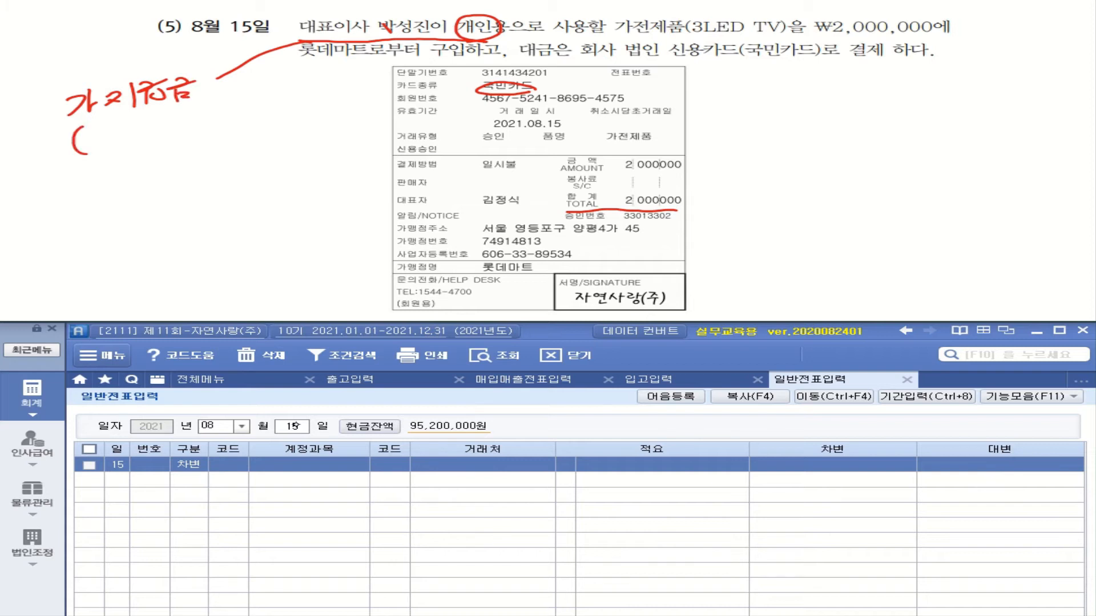
left_click_drag(220, 107, 223, 127)
mouse_move(399, 15)
left_mouse_down()
mouse_move(410, 41)
mouse_move(379, 20)
mouse_move(264, 137)
mouse_move(141, 153)
left_mouse_up()
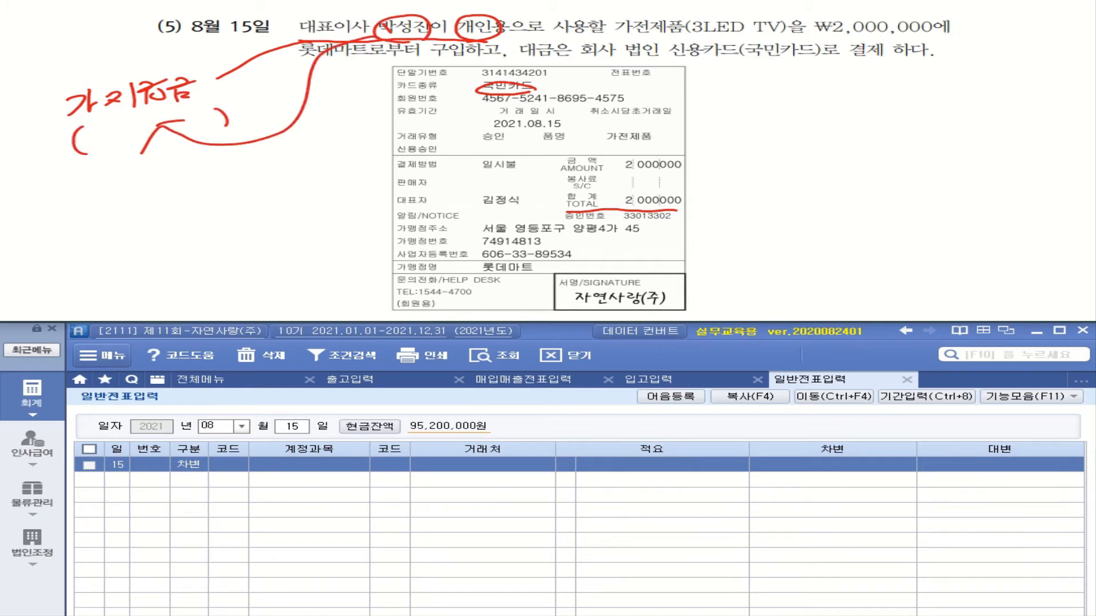
- Complete the 차변 line with account 134 가지급금, the representative director as 거래처, and the amount 2,000,000
left_click(220, 465)
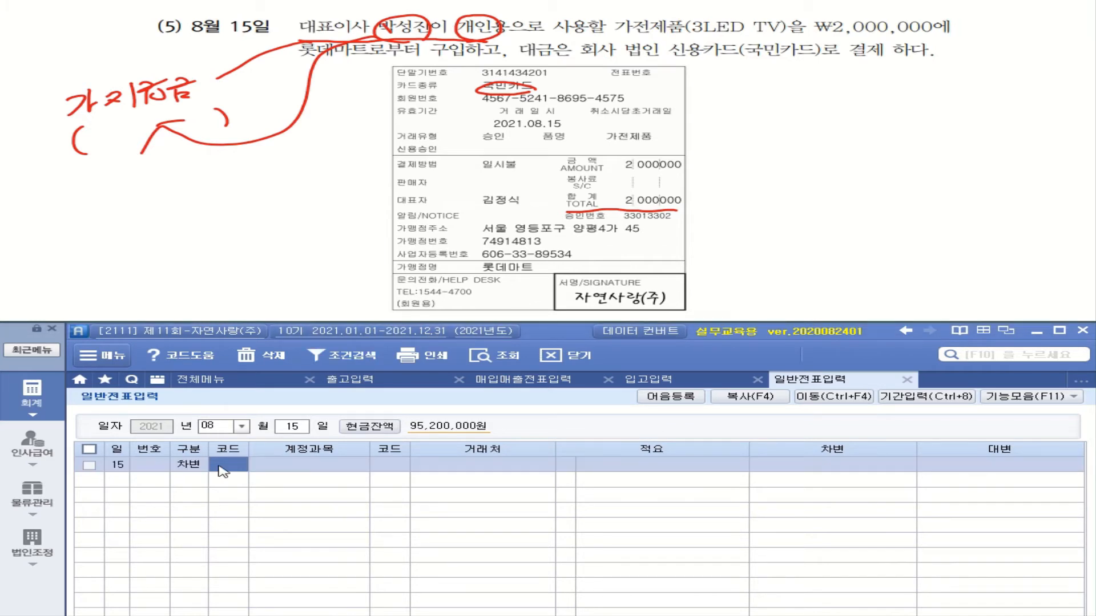
type("가지")
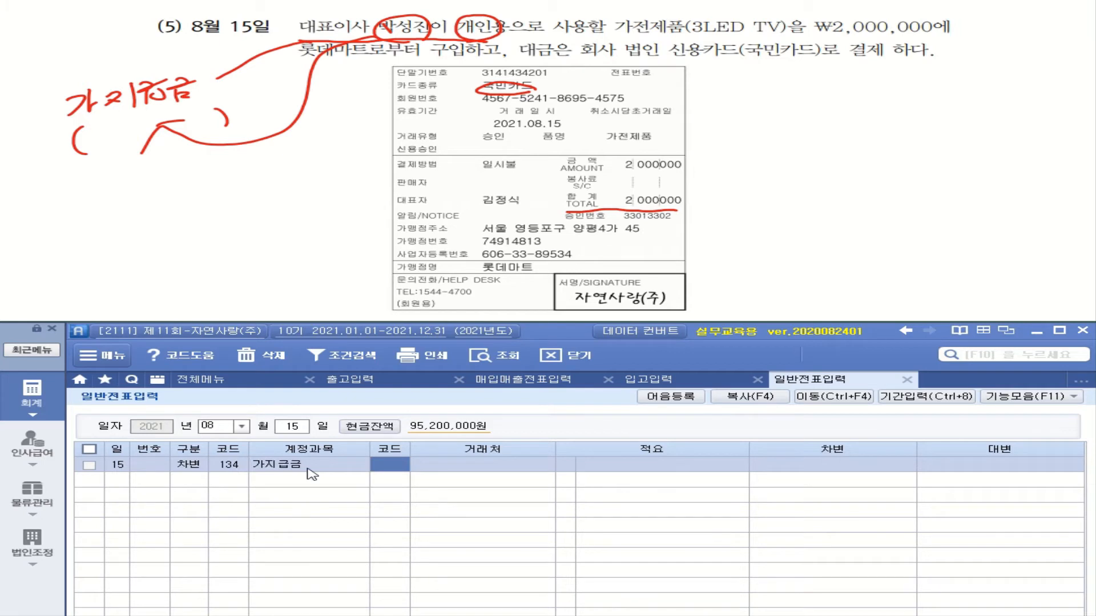
type("밗성진")
key("Return")
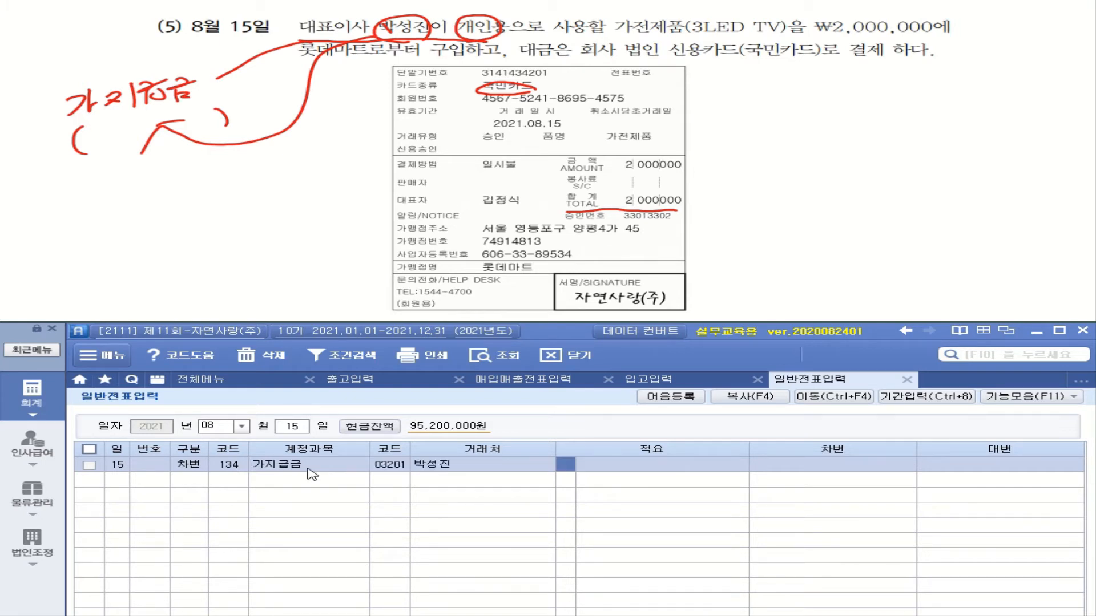
key("Return")
type("2000000")
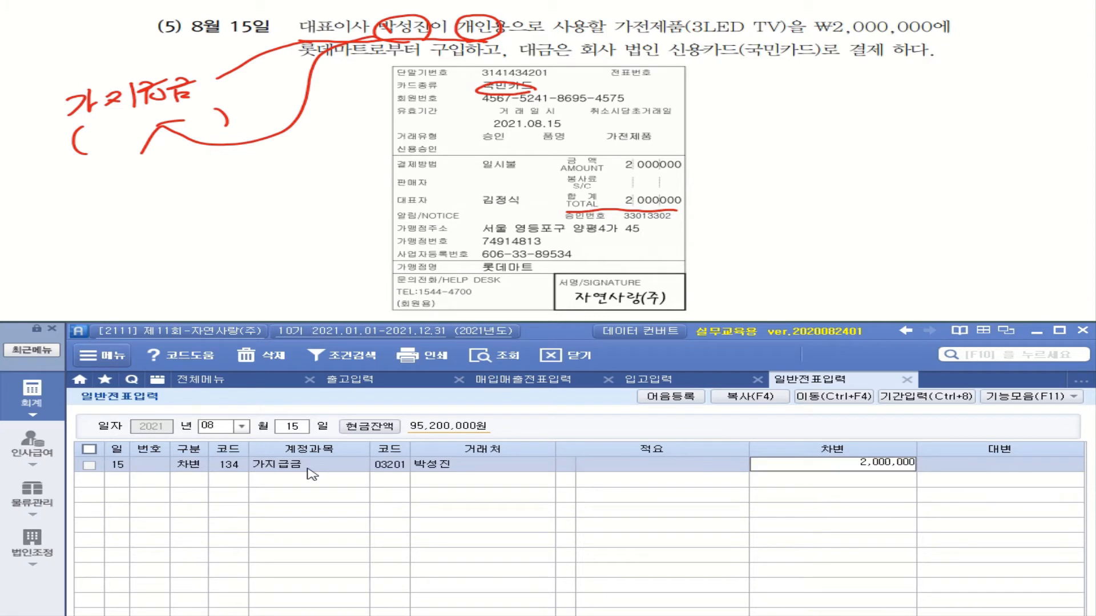
key("Return")
- Add a 대변 line for account 253 미지급금 with 거래처 국민카드 and the amount 2,000,000
type("4")
key("Return")
type("253")
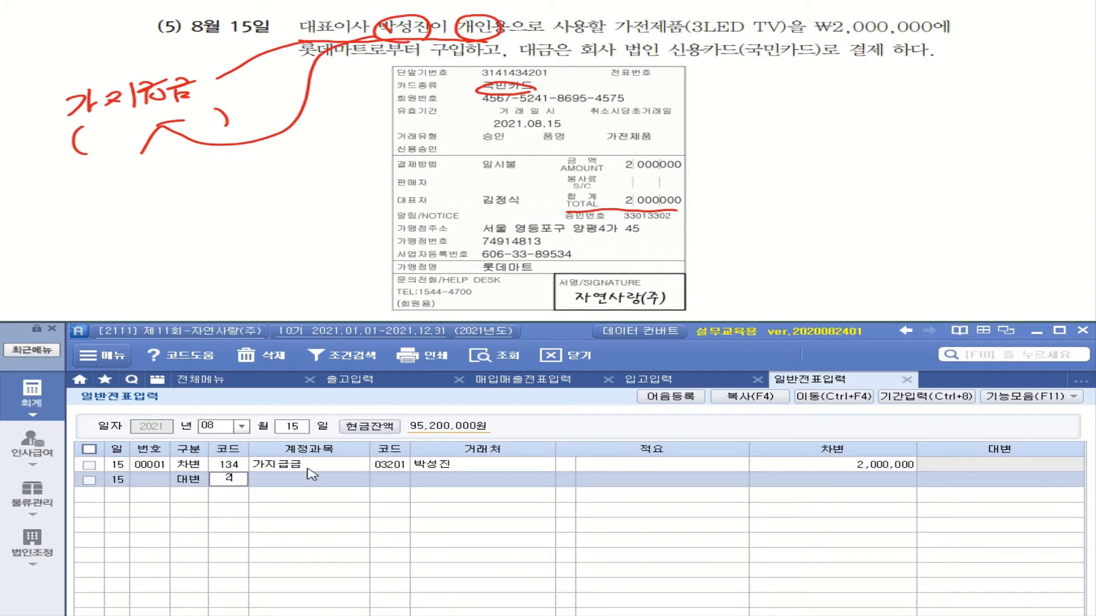
key("Return")
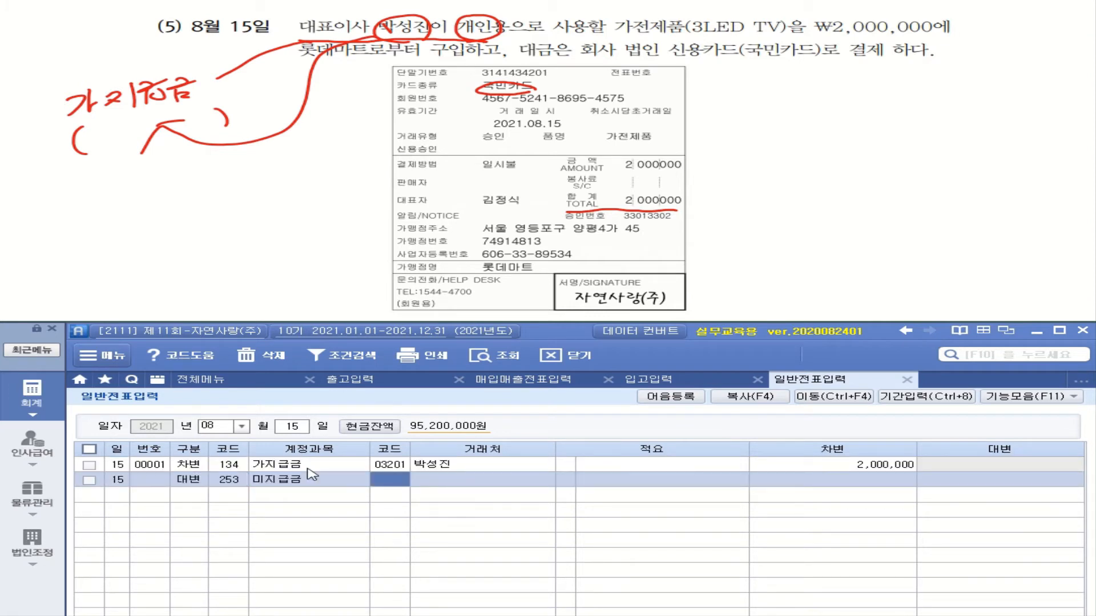
type("국ㅁㅣㄴ")
key("BackSpace")
key("BackSpace")
key("BackSpace")
type("민")
key("Return")
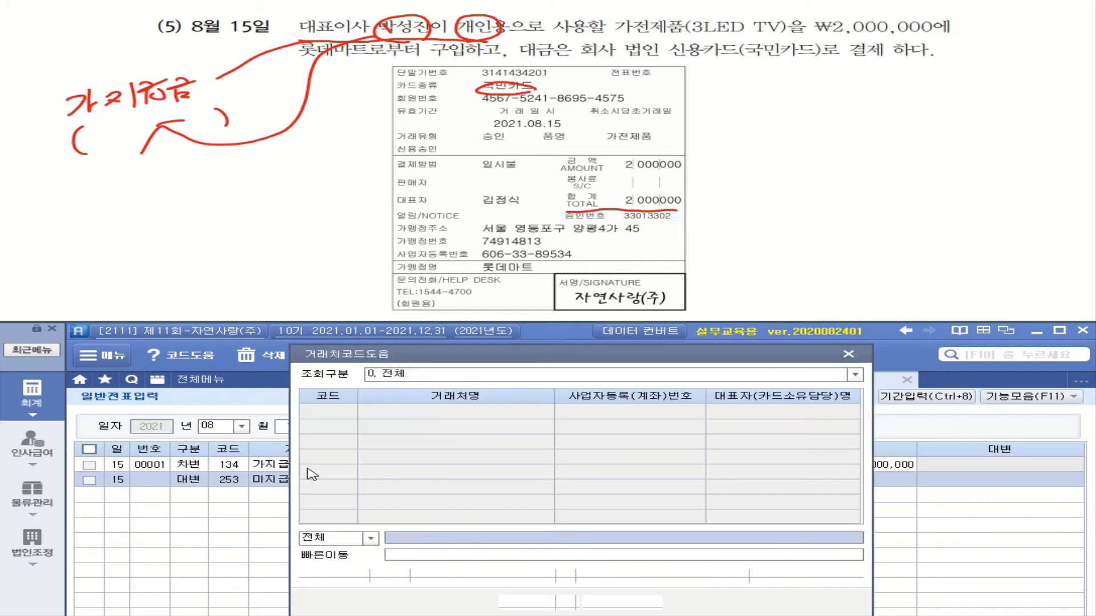
key("Down")
key("Return")
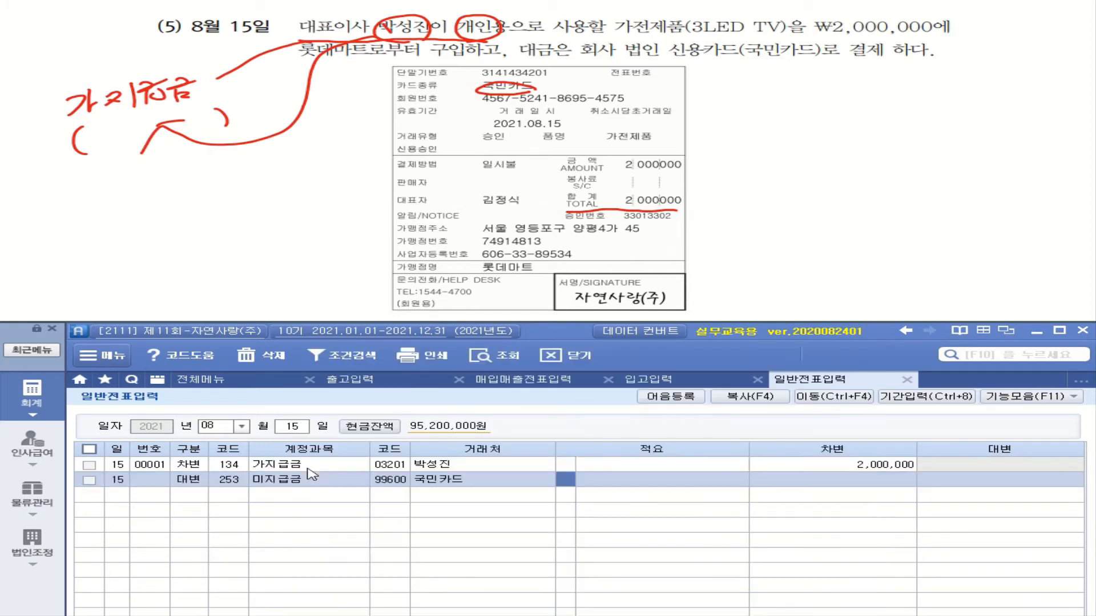
type("2000000")
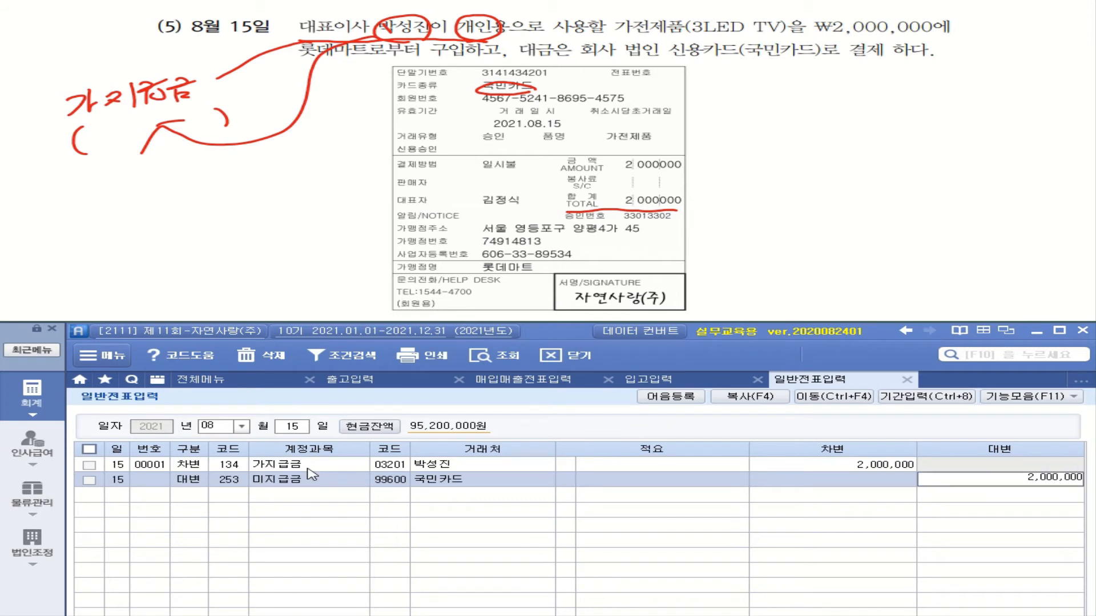
key("Return")
left_click(191, 481)
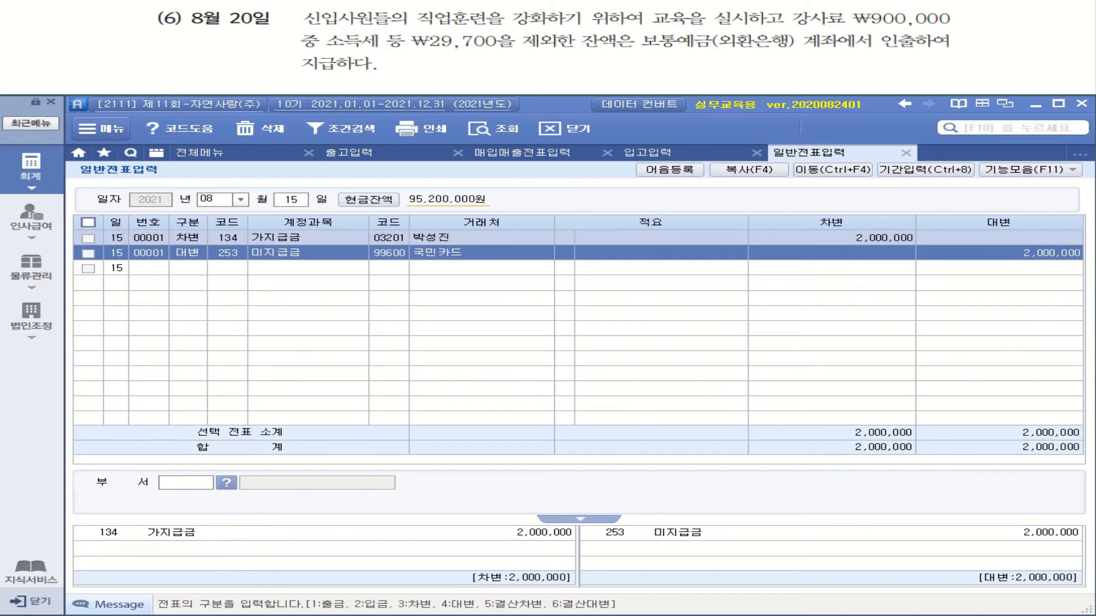
left_click_drag(790, 27, 952, 27)
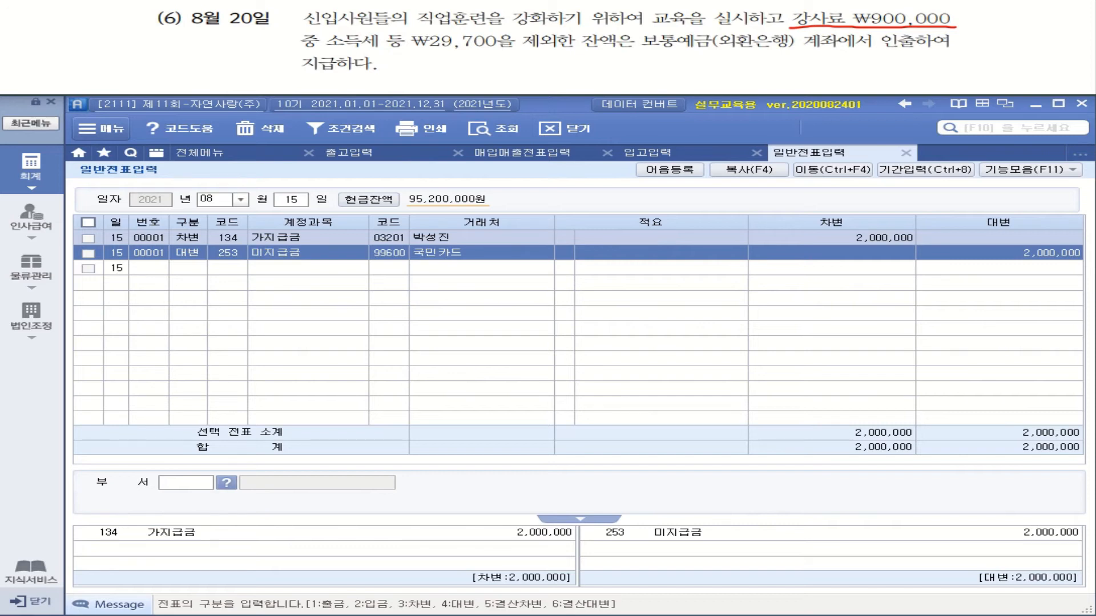
left_click_drag(327, 51, 537, 48)
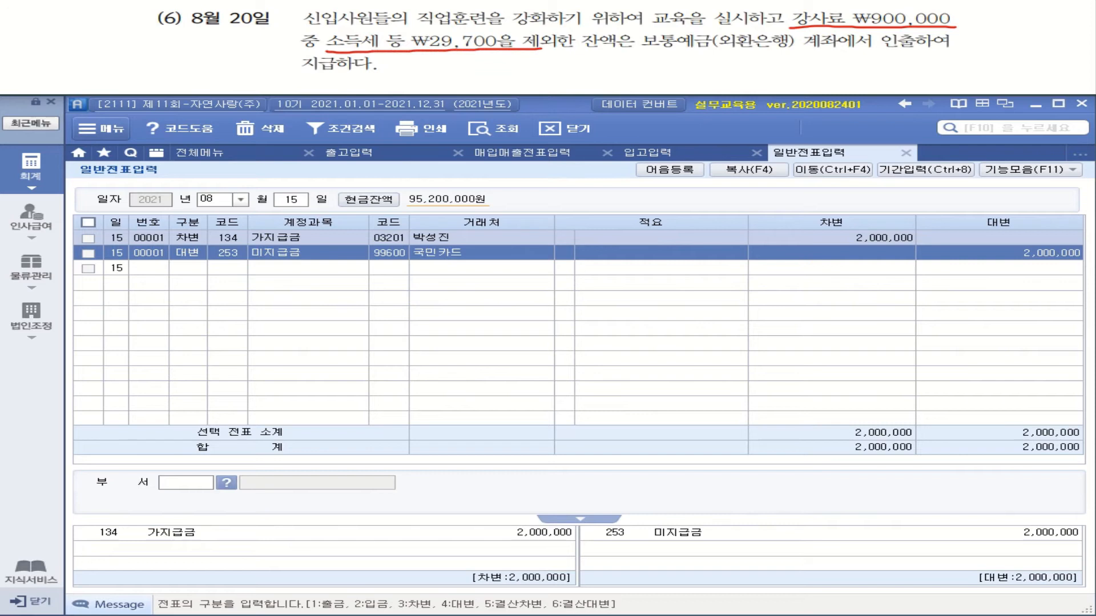
left_click_drag(648, 51, 846, 49)
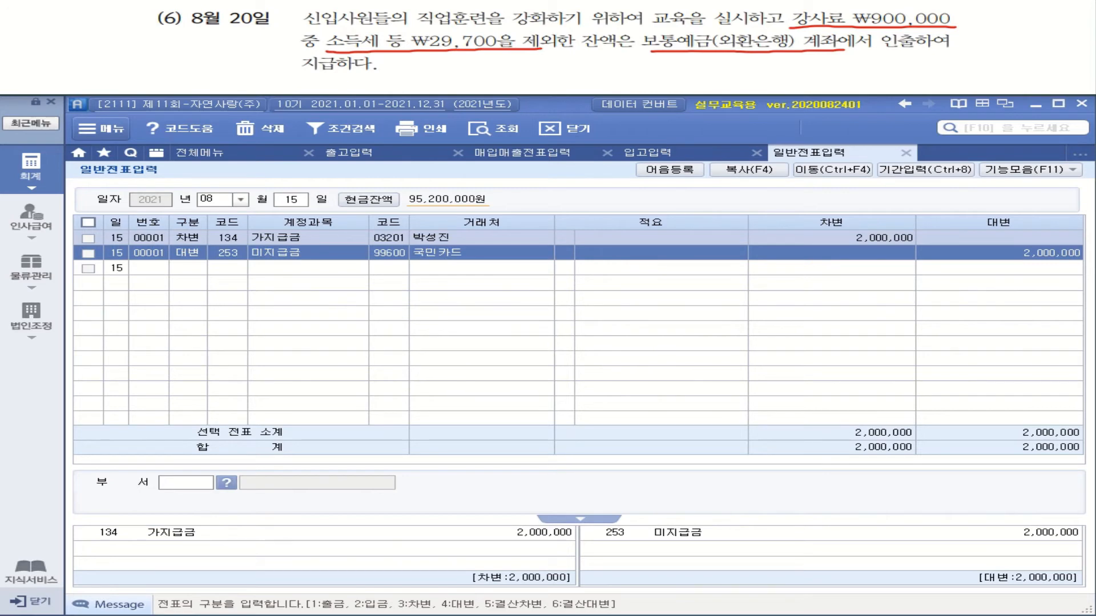
mouse_move(960, 23)
left_mouse_down()
mouse_move(1027, 40)
mouse_move(1052, 18)
left_mouse_up()
mouse_move(1030, 35)
left_mouse_down()
mouse_move(1048, 30)
mouse_move(1040, 38)
left_mouse_up()
left_click_drag(1047, 30, 1050, 37)
mouse_move(1030, 42)
left_mouse_down()
mouse_move(1044, 40)
mouse_move(1007, 60)
left_mouse_up()
left_click_drag(1001, 62, 1021, 71)
left_click_drag(988, 77, 1039, 61)
mouse_move(1025, 68)
left_mouse_down()
mouse_move(1042, 65)
mouse_move(1037, 76)
left_mouse_up()
left_click_drag(1017, 77, 1038, 77)
left_click_drag(1049, 63, 1048, 77)
left_click_drag(1038, 71, 1048, 70)
left_click_drag(1032, 81, 1059, 82)
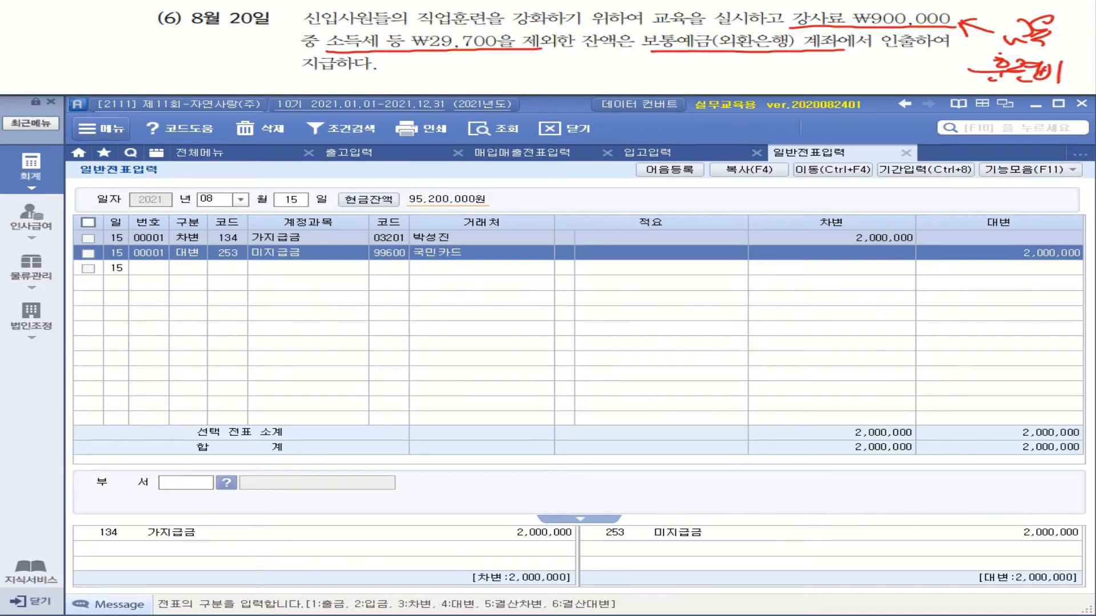
mouse_move(403, 53)
left_mouse_down()
mouse_move(407, 67)
mouse_move(422, 60)
left_mouse_up()
left_click_drag(441, 65, 461, 69)
left_click_drag(448, 74, 466, 79)
mouse_move(475, 70)
left_mouse_down()
mouse_move(475, 82)
mouse_move(506, 69)
left_mouse_up()
left_click_drag(477, 76, 512, 73)
left_click_drag(498, 74, 497, 86)
left_click_drag(516, 62, 522, 69)
left_click_drag(508, 70, 535, 69)
left_click_drag(509, 73, 526, 86)
left_click_drag(510, 85, 526, 85)
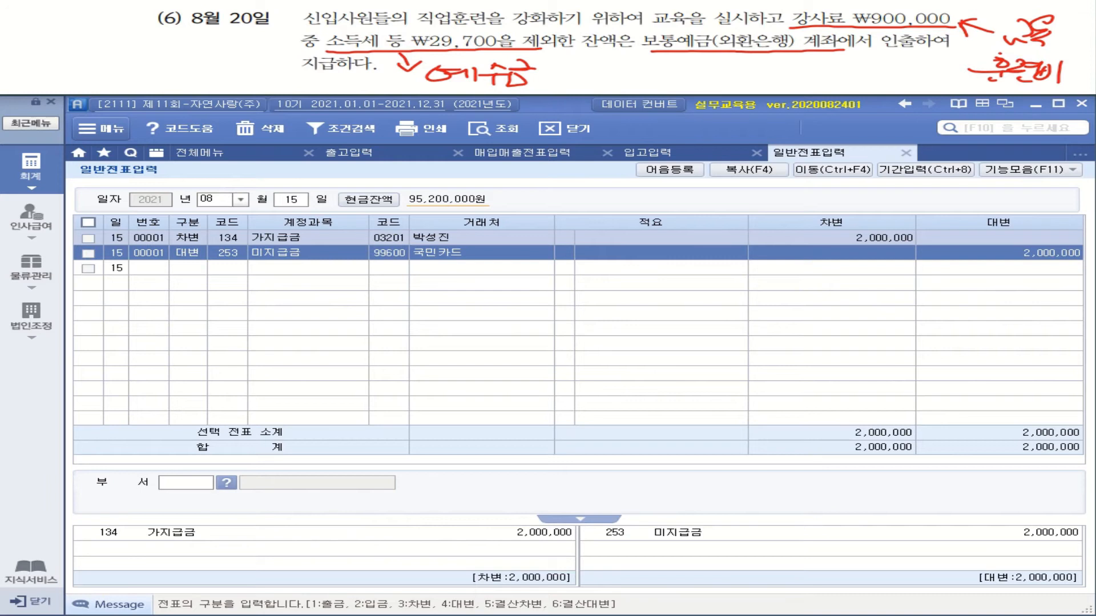
- Load the slips of August 20 and enter a 차변 line for 825 교육훈련비 without a 거래처, amount 900,000
left_click(292, 199)
type("20")
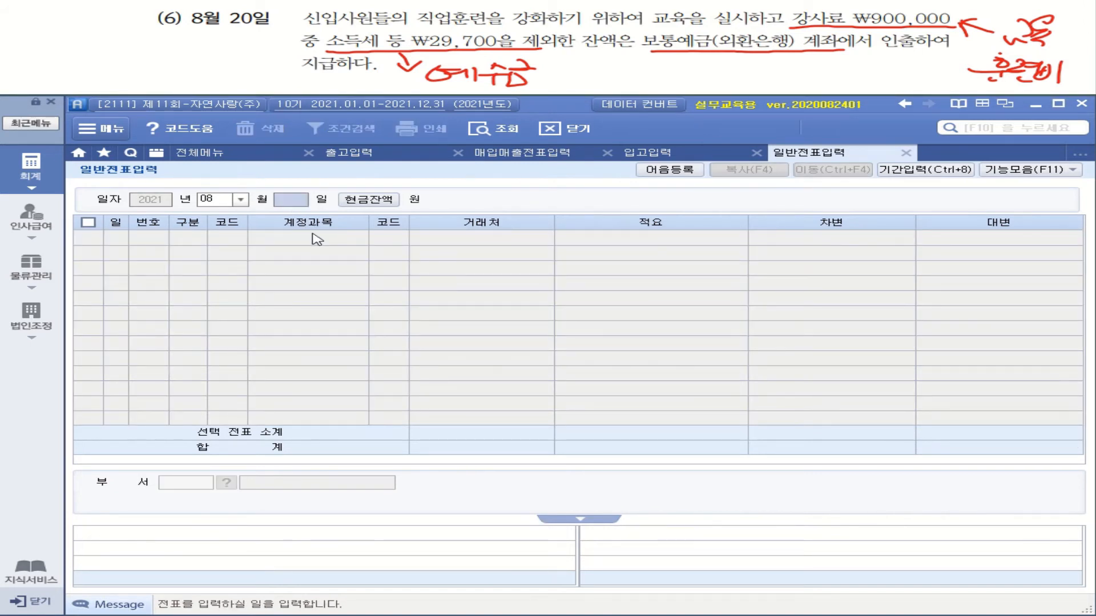
key("Return")
type("3")
key("Return")
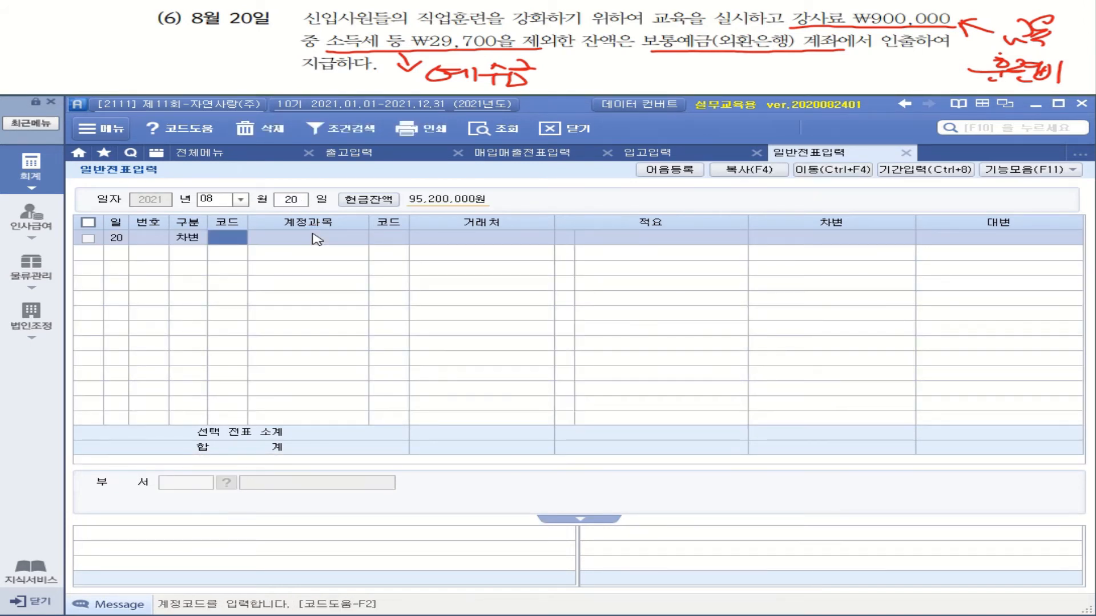
type("교육")
key("Return")
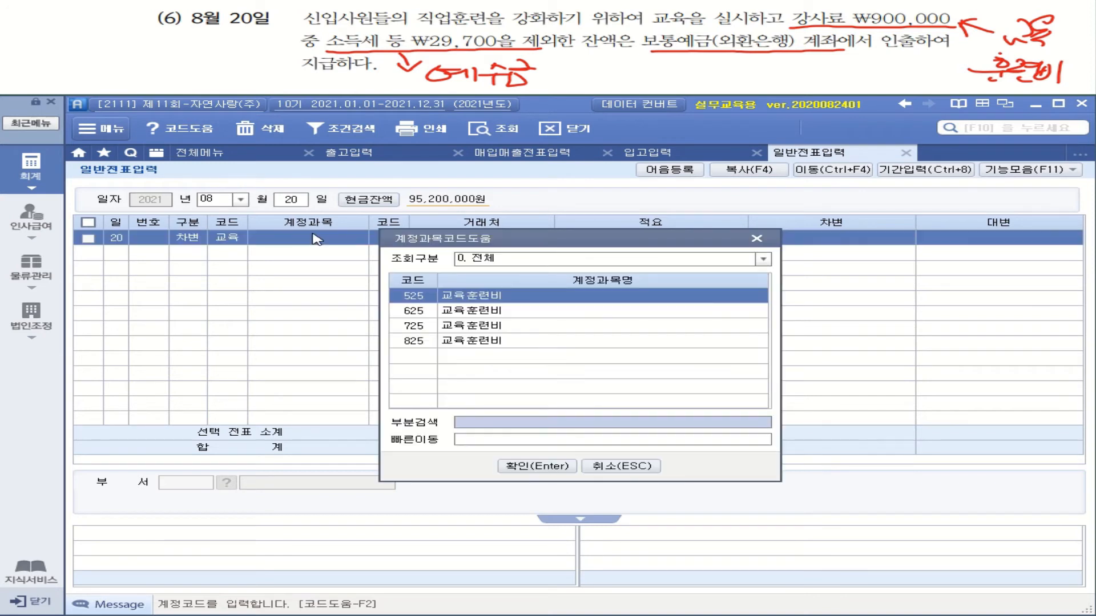
key("Down")
key("Down")
key("Down")
key("Return")
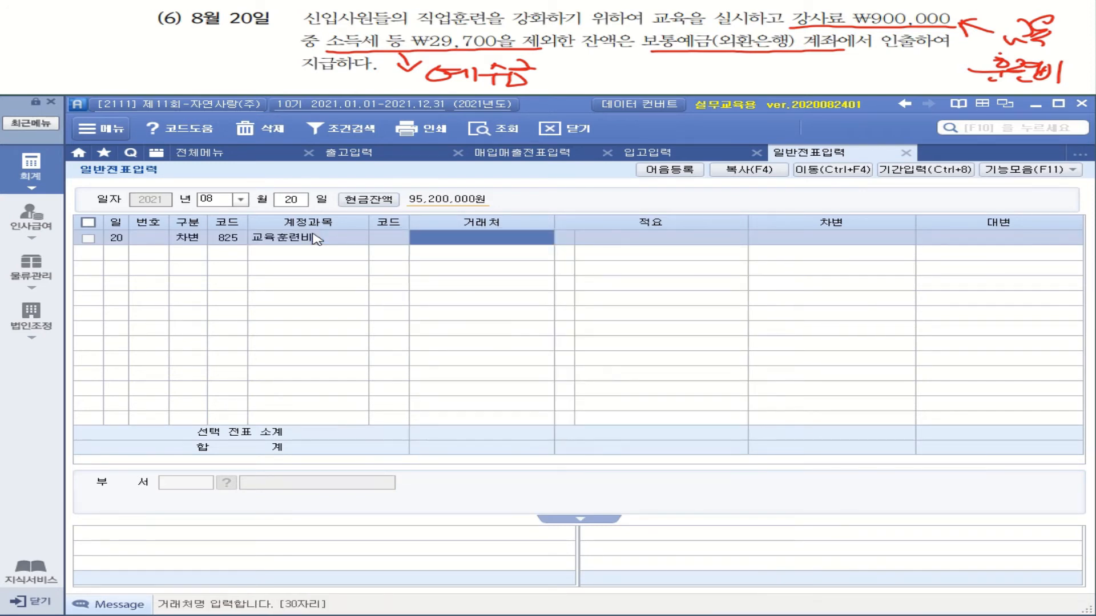
key("Return")
key("Return")
type("9000000")
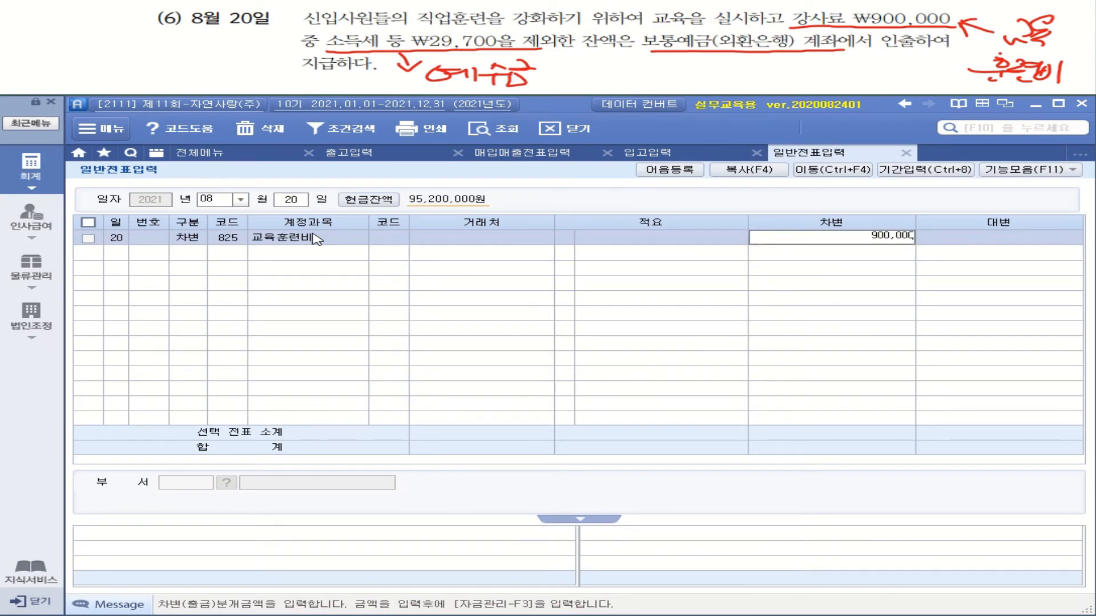
key("Return")
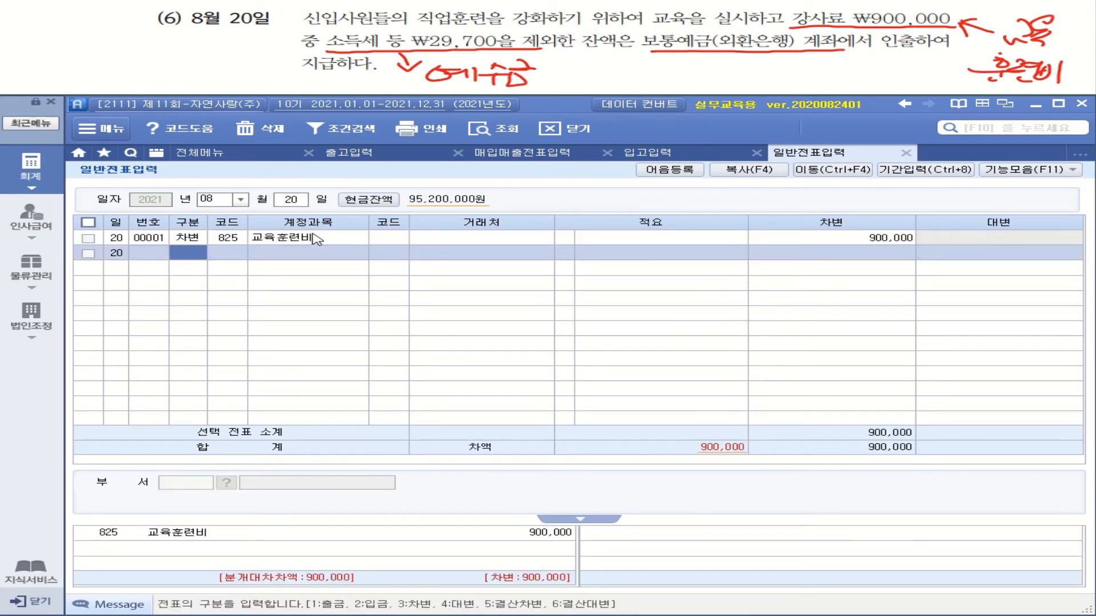
- Add a 대변 line for account 254 예수금 without a 거래처, amount 29,700
type("4")
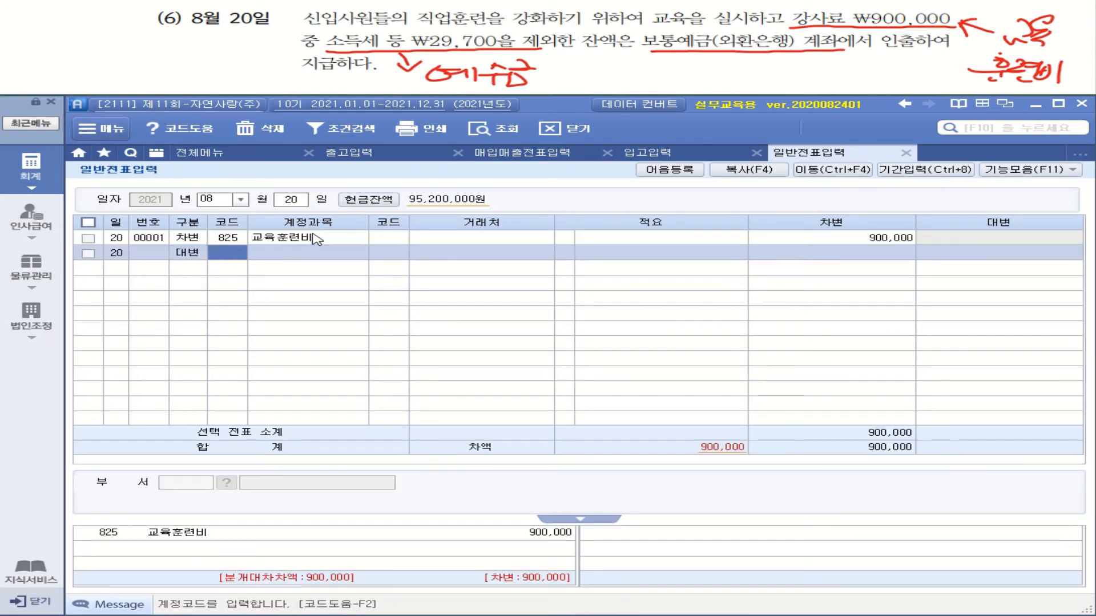
type("254")
key("Return")
key("Return")
key("Return")
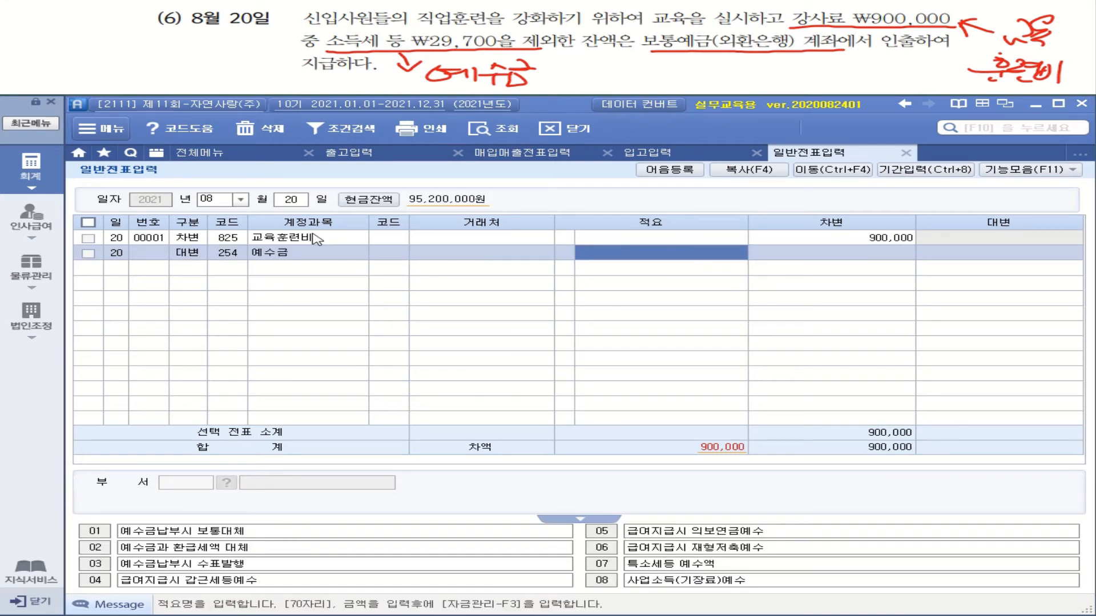
key("Return")
type("29,7")
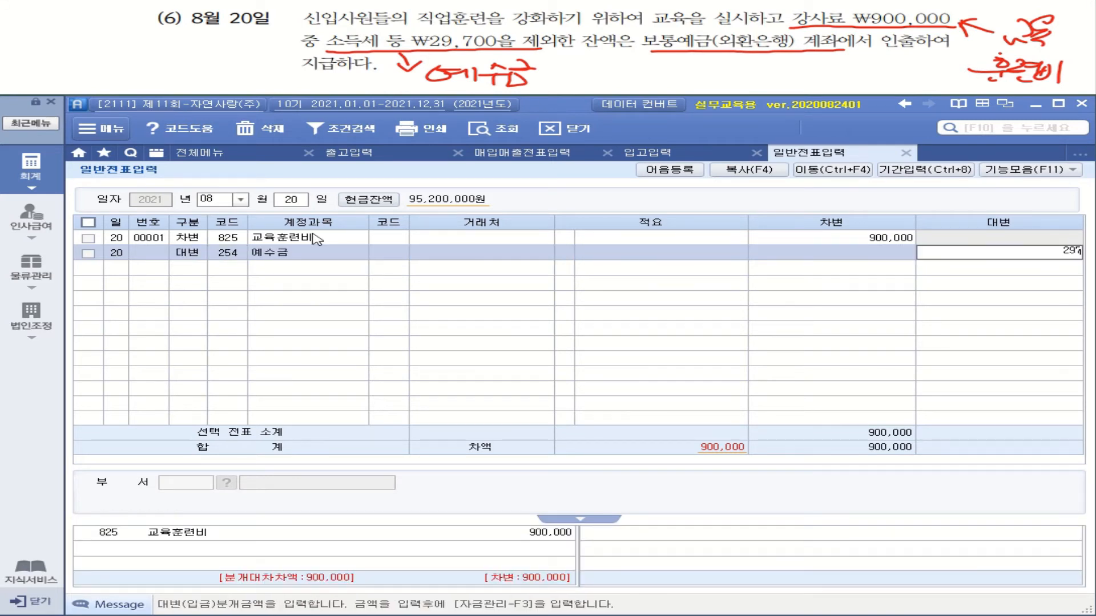
type("00")
key("Return")
- Add a 대변 line for account 103 보통예금 with 거래처 외환은행(보통예금) and the amount 870,300
type("4")
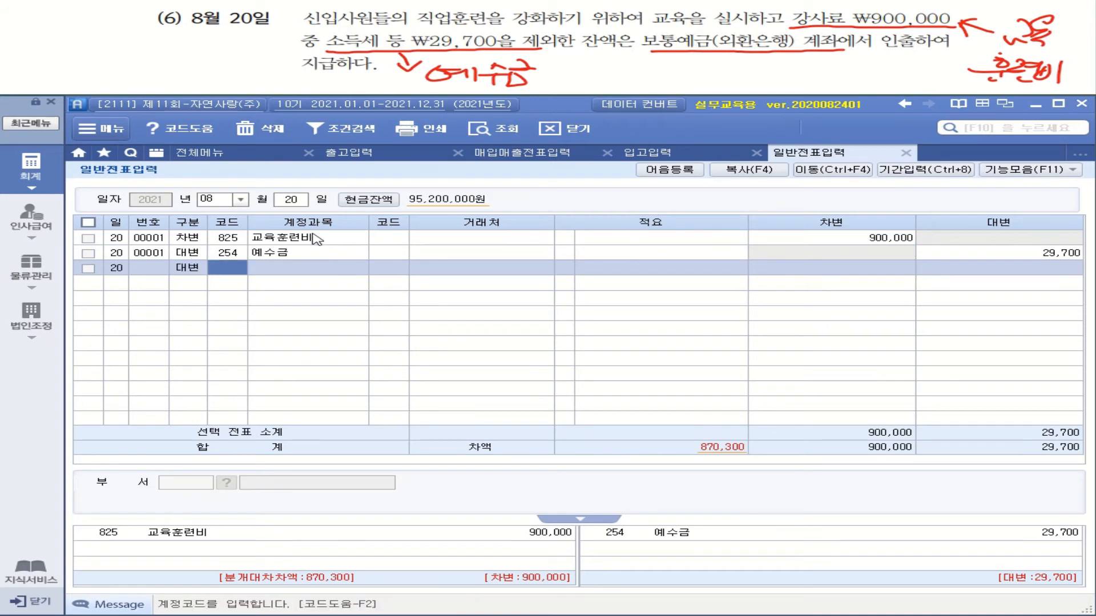
type("103")
key("Return")
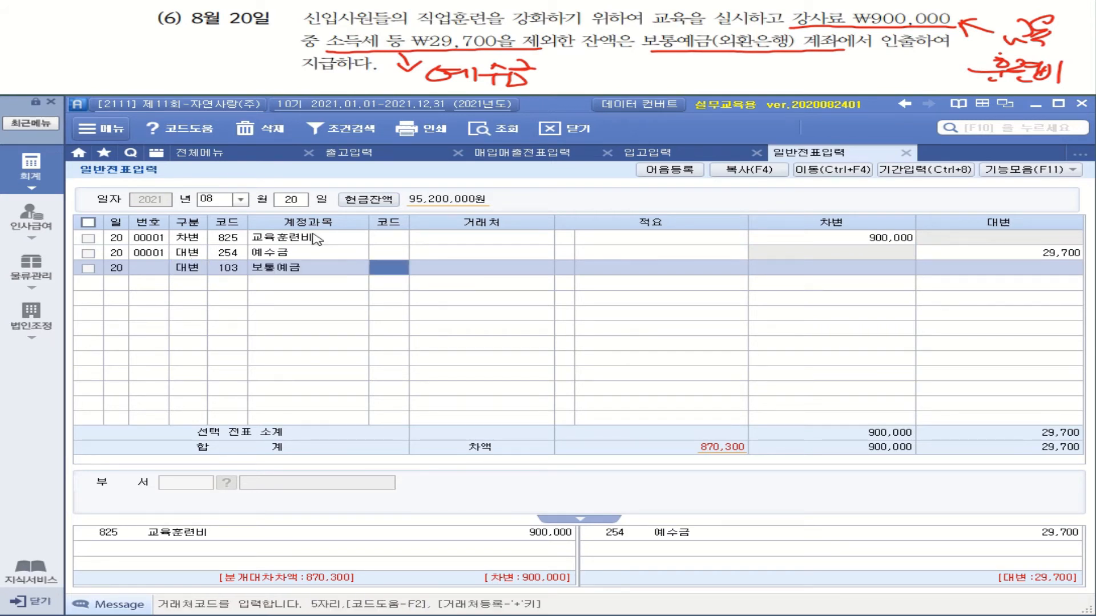
type("욓")
type("환")
key("Return")
key("Return")
key("Return")
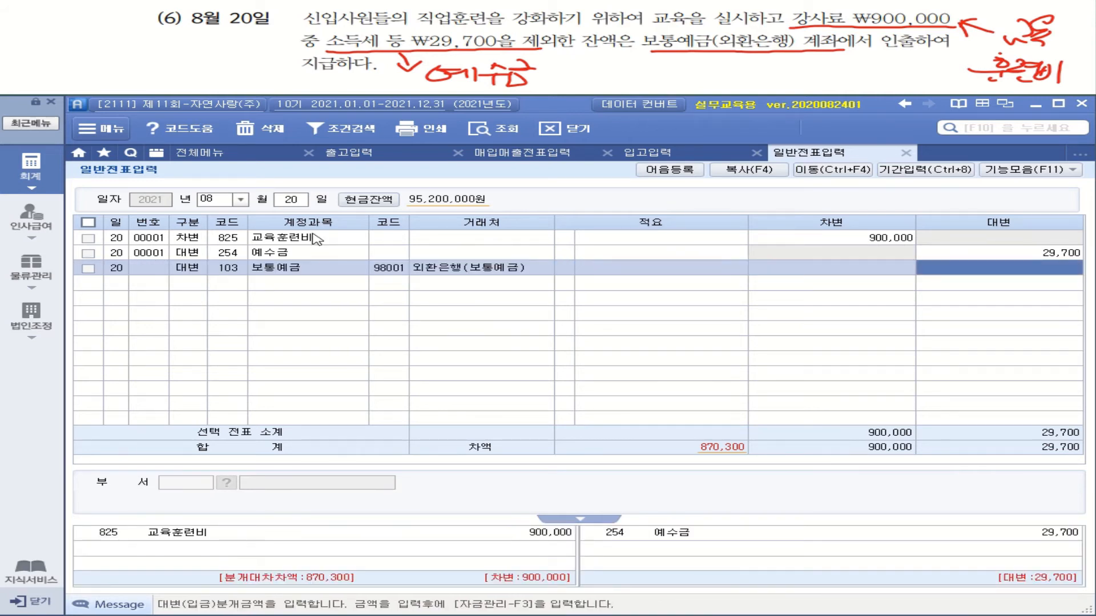
type("870300")
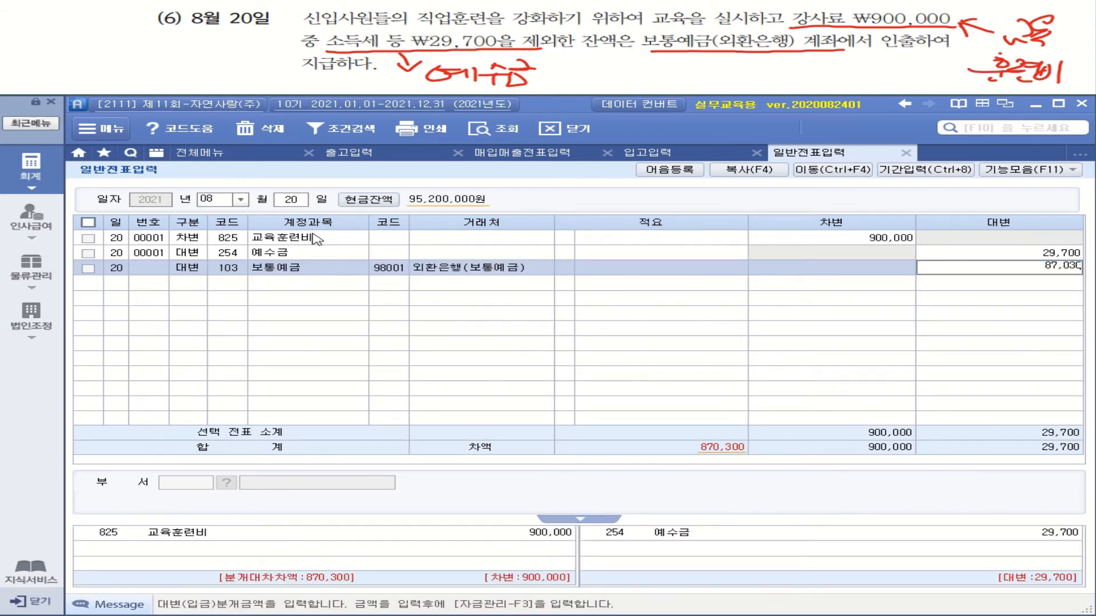
key("Return")
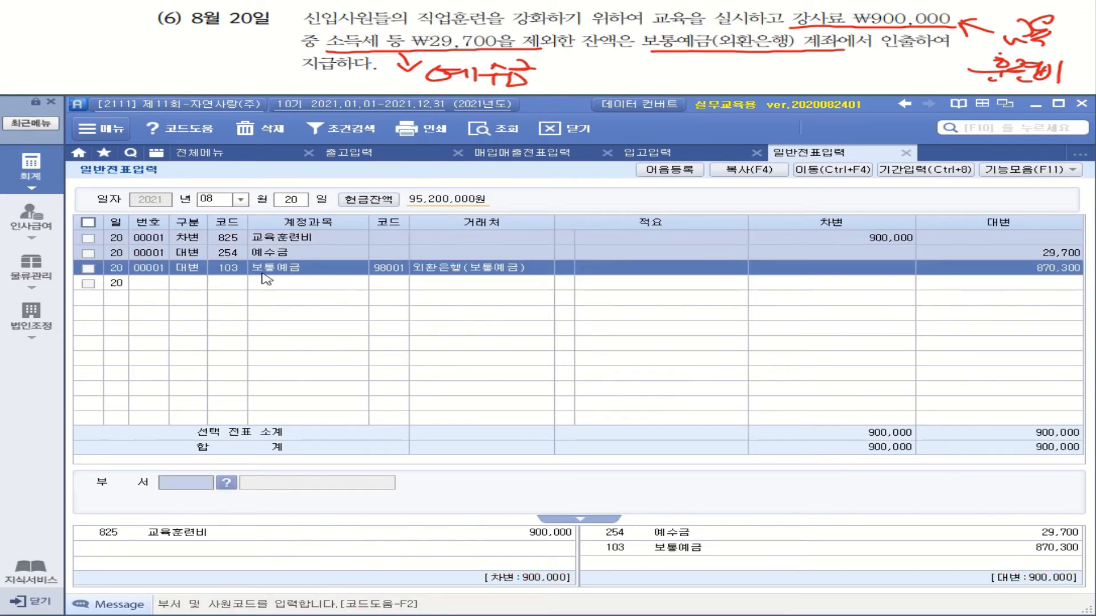
left_click(242, 266)
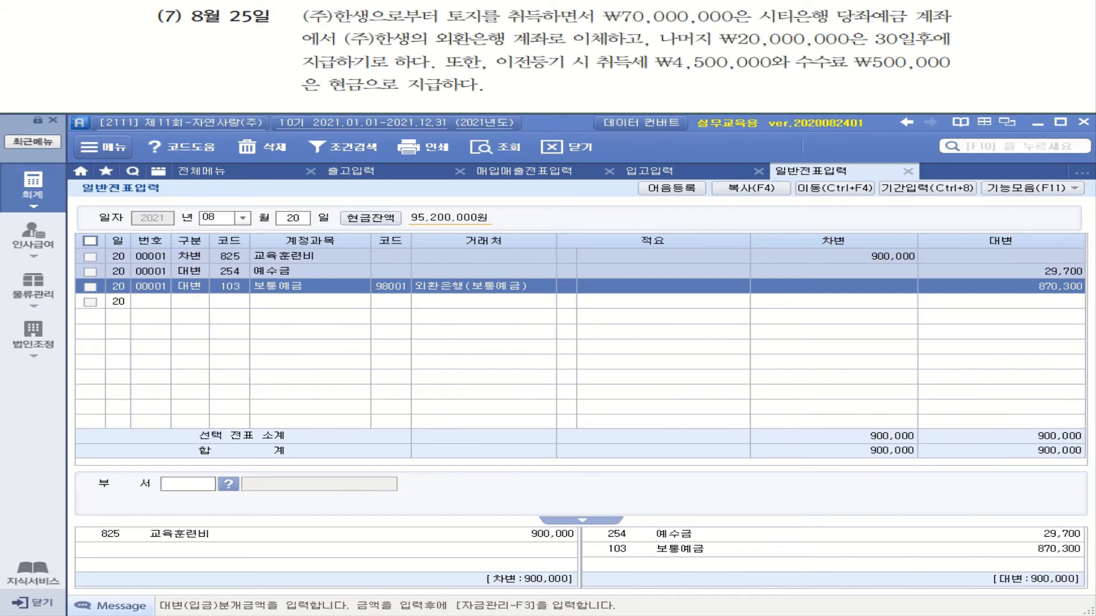
mouse_move(469, 7)
left_mouse_down()
mouse_move(470, 30)
mouse_move(465, 7)
left_mouse_up()
left_click_drag(462, 29, 571, 29)
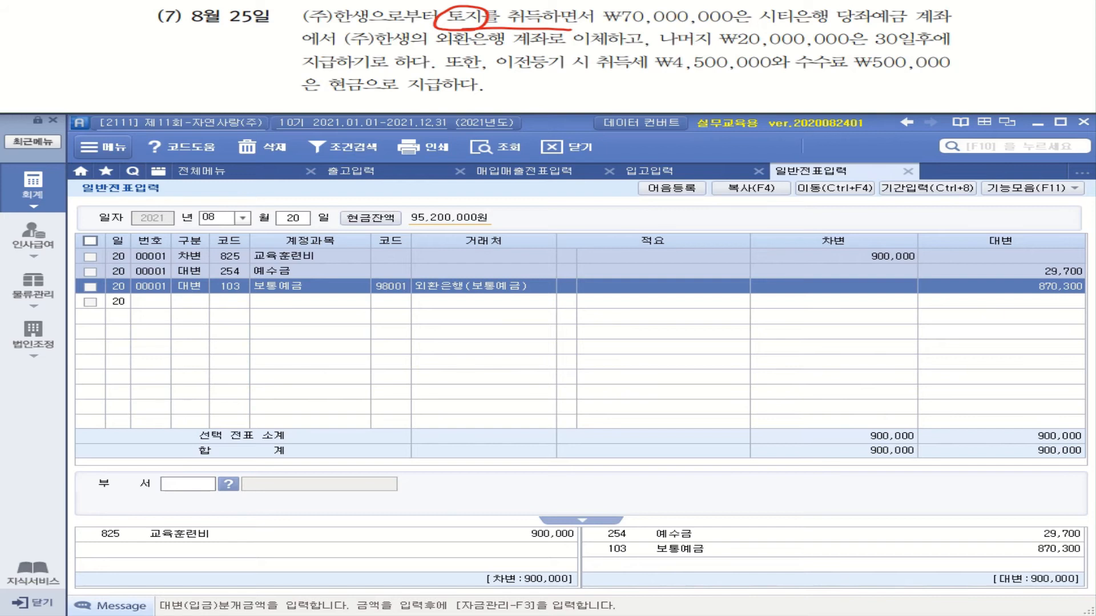
left_click_drag(595, 77, 949, 74)
left_click_drag(353, 79, 473, 92)
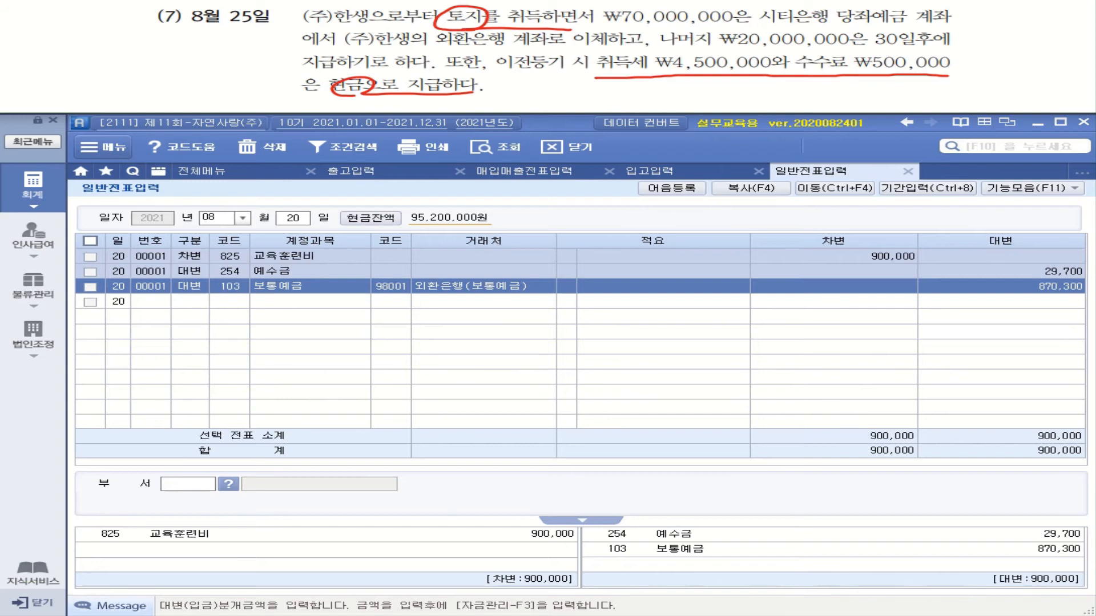
left_click_drag(696, 86, 709, 84)
left_click_drag(693, 92, 716, 96)
mouse_move(686, 103)
left_mouse_down()
mouse_move(720, 97)
mouse_move(701, 109)
left_mouse_up()
left_click_drag(723, 86, 721, 107)
left_click_drag(733, 85, 747, 96)
left_click_drag(731, 100, 755, 90)
left_click_drag(746, 102, 765, 98)
mouse_move(772, 90)
left_mouse_down()
mouse_move(773, 105)
mouse_move(794, 101)
left_mouse_up()
mouse_move(807, 86)
left_mouse_down()
mouse_move(809, 104)
mouse_move(867, 85)
mouse_move(860, 91)
left_mouse_up()
mouse_move(844, 94)
left_mouse_down()
mouse_move(857, 107)
mouse_move(882, 92)
mouse_move(893, 102)
left_mouse_up()
left_click_drag(874, 97, 892, 109)
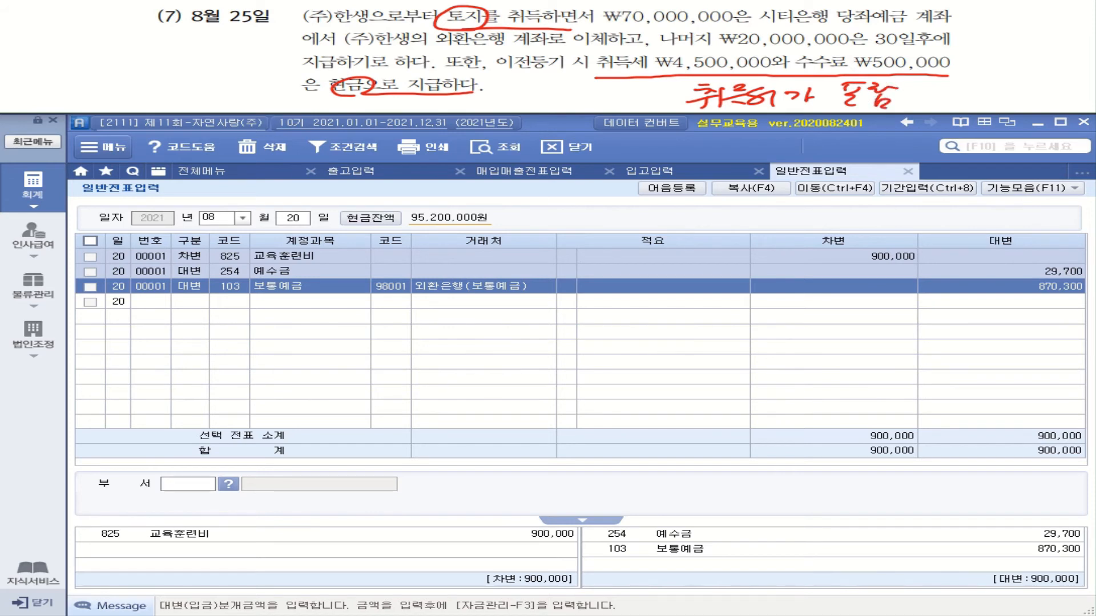
left_click_drag(26, 52, 53, 55)
left_click_drag(43, 70, 89, 71)
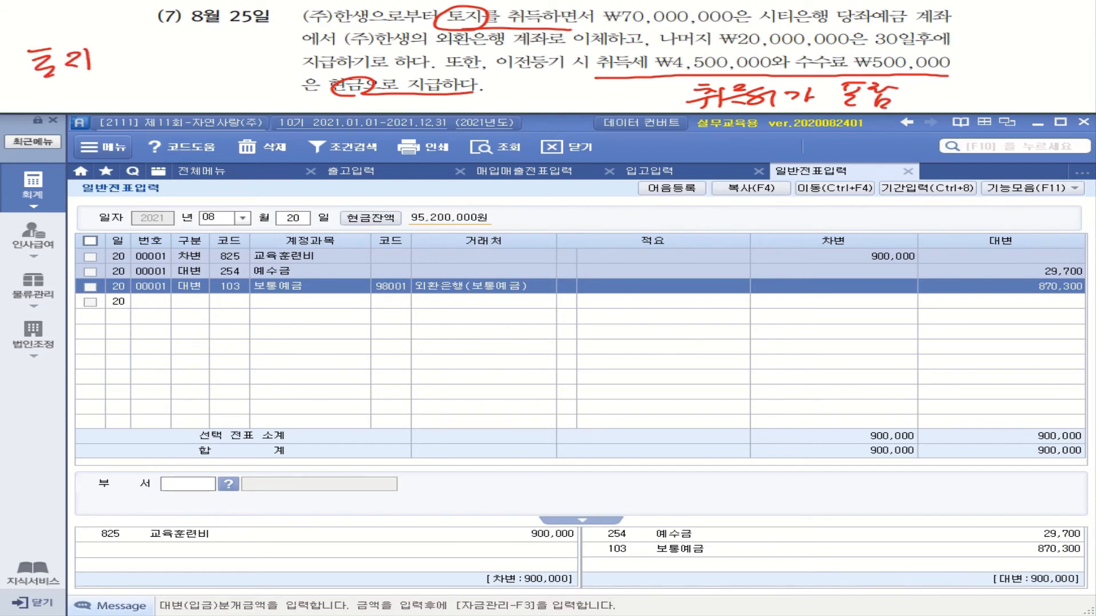
left_click_drag(129, 46, 115, 72)
left_click_drag(150, 47, 135, 62)
left_click_drag(153, 48, 163, 45)
left_click_drag(158, 57, 200, 53)
left_click_drag(201, 52, 217, 53)
left_click_drag(221, 55, 246, 52)
left_click_drag(250, 46, 272, 51)
left_click_drag(272, 48, 279, 46)
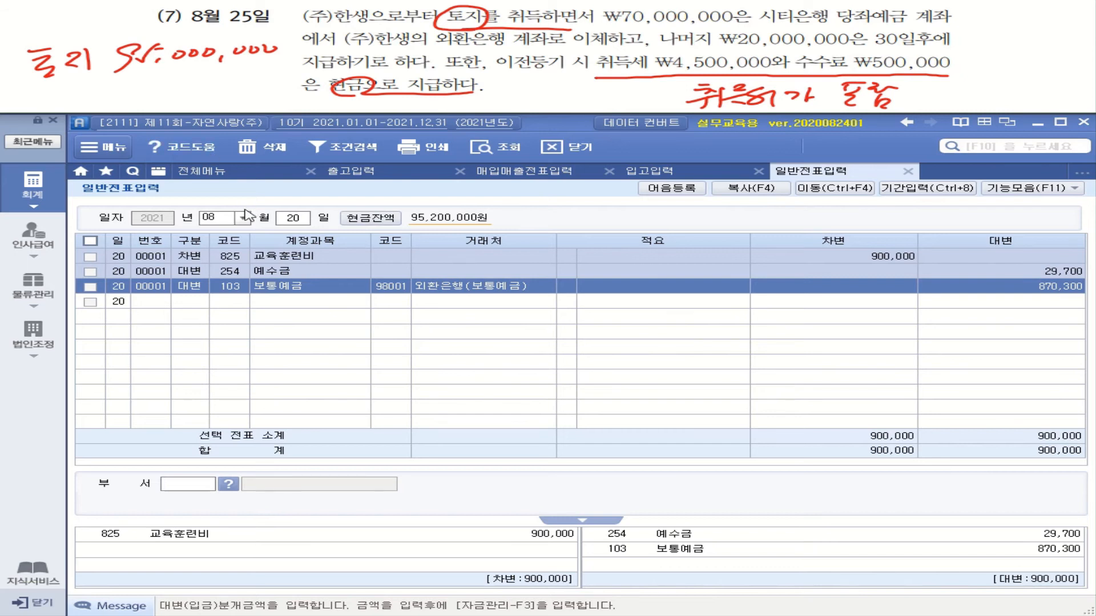
- Load the slips of August 25 and enter a 차변 line for 201 토지 without a 거래처, amount 95,000,000
left_click(302, 223)
key("BackSpace")
type("25")
key("Return")
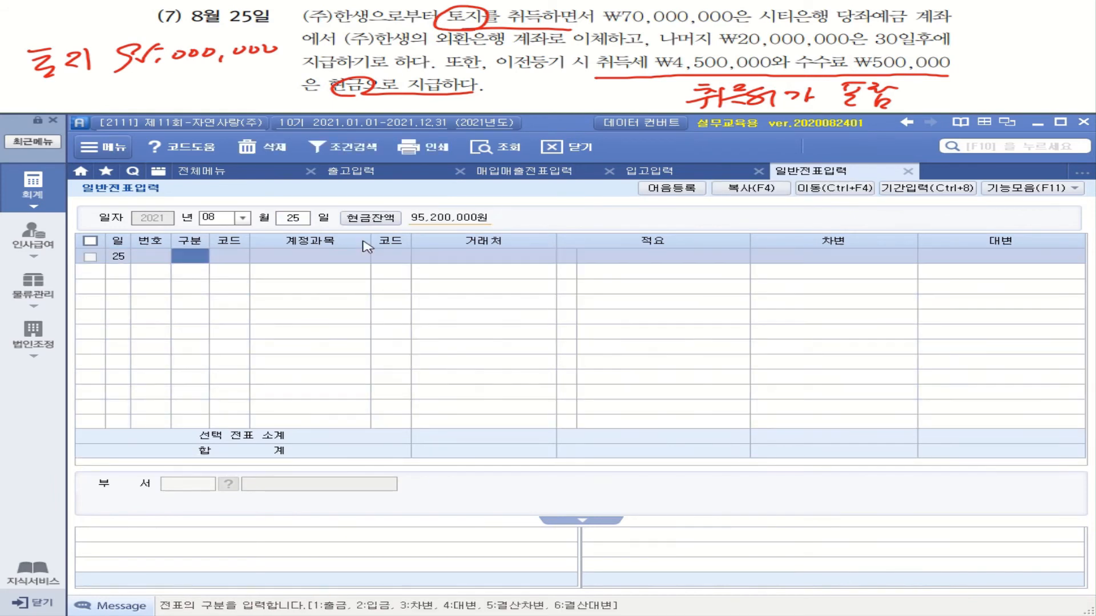
type("3201")
key("Return")
key("Return")
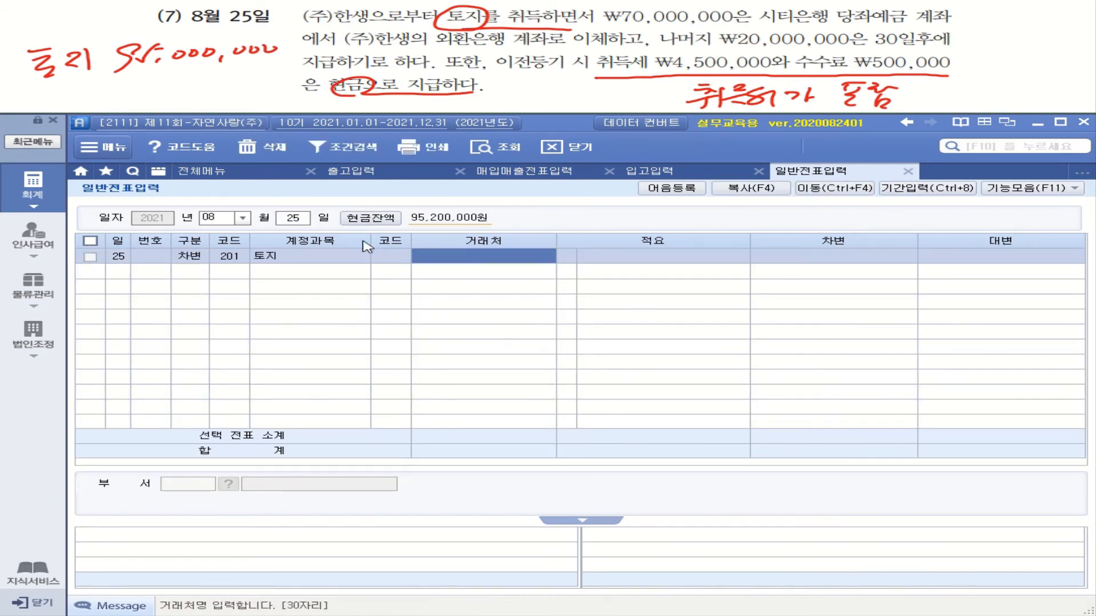
key("Return")
type("95000000")
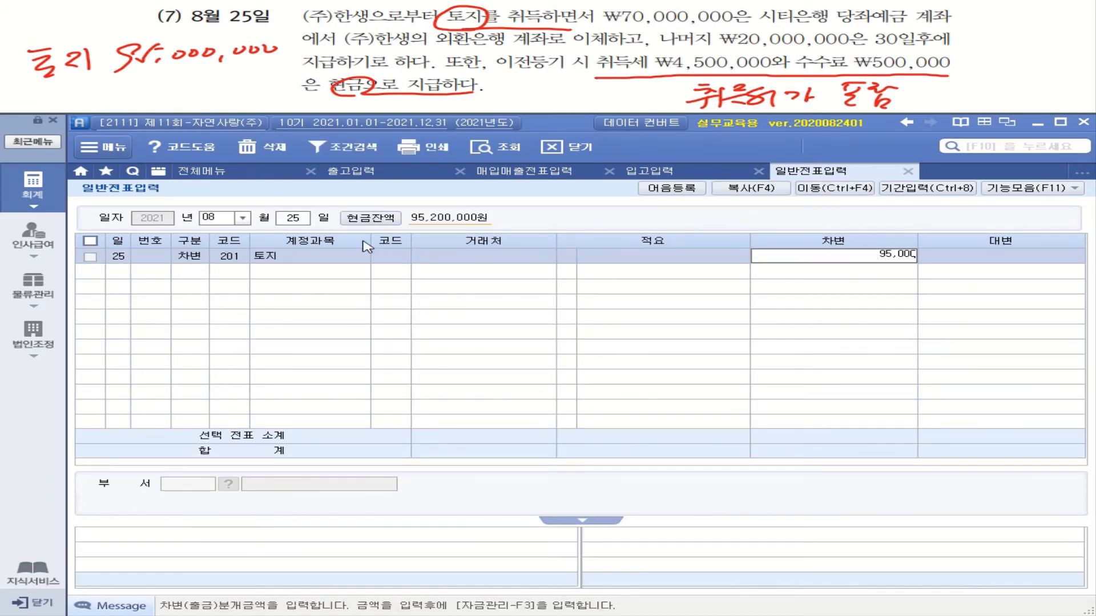
key("Return")
- Add a 대변 line for account 102 당좌예금 with 거래처 시티은행(당좌예금) and the amount 70,000,000
type("4")
key("Return")
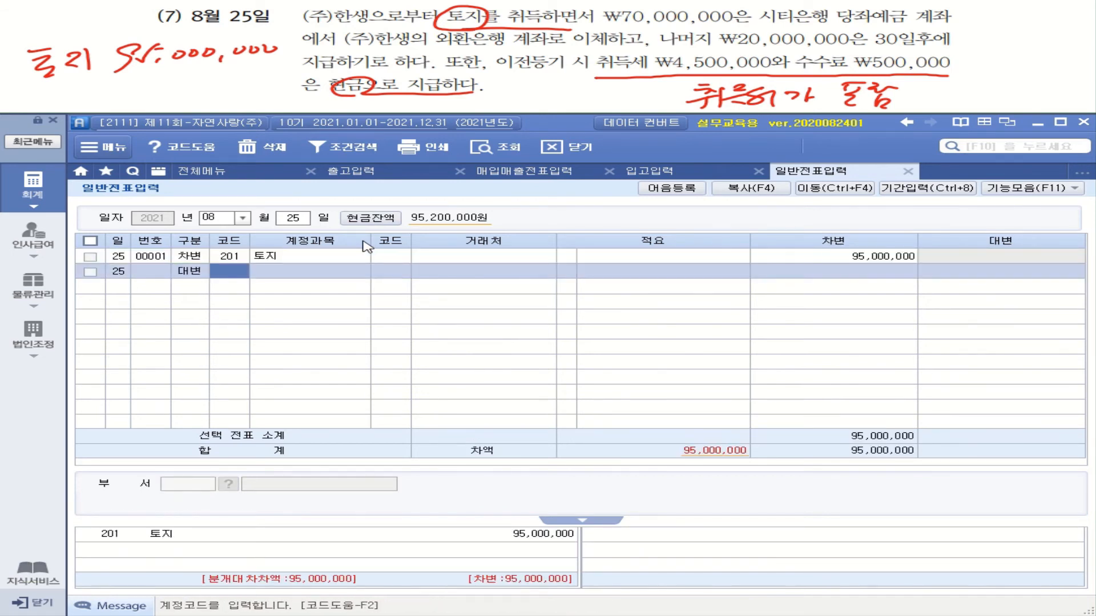
type("103")
key("Return")
key("Left")
type("102")
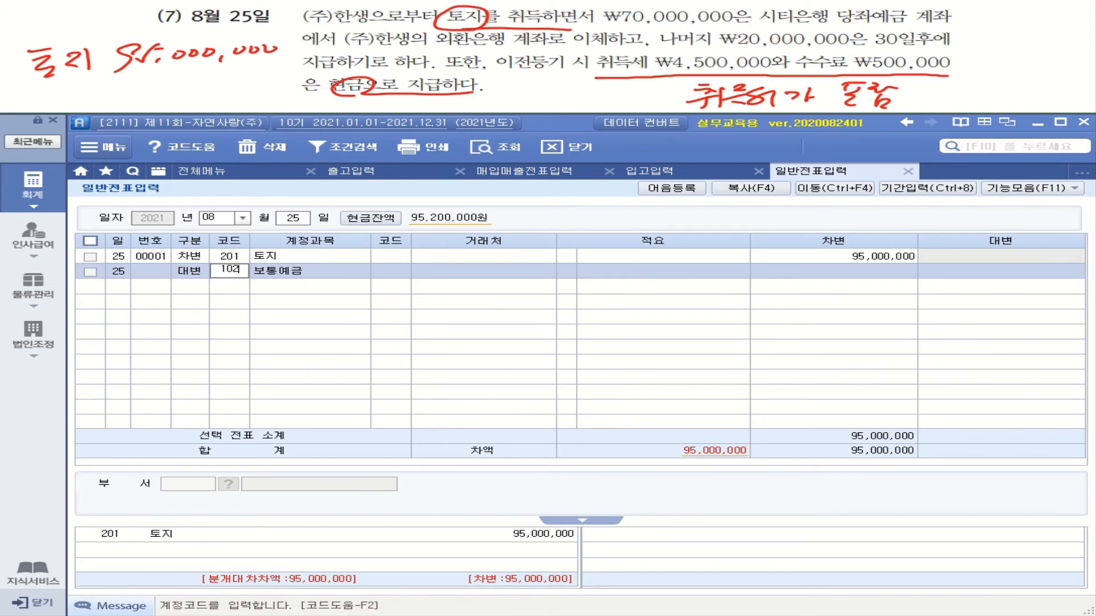
key("Return")
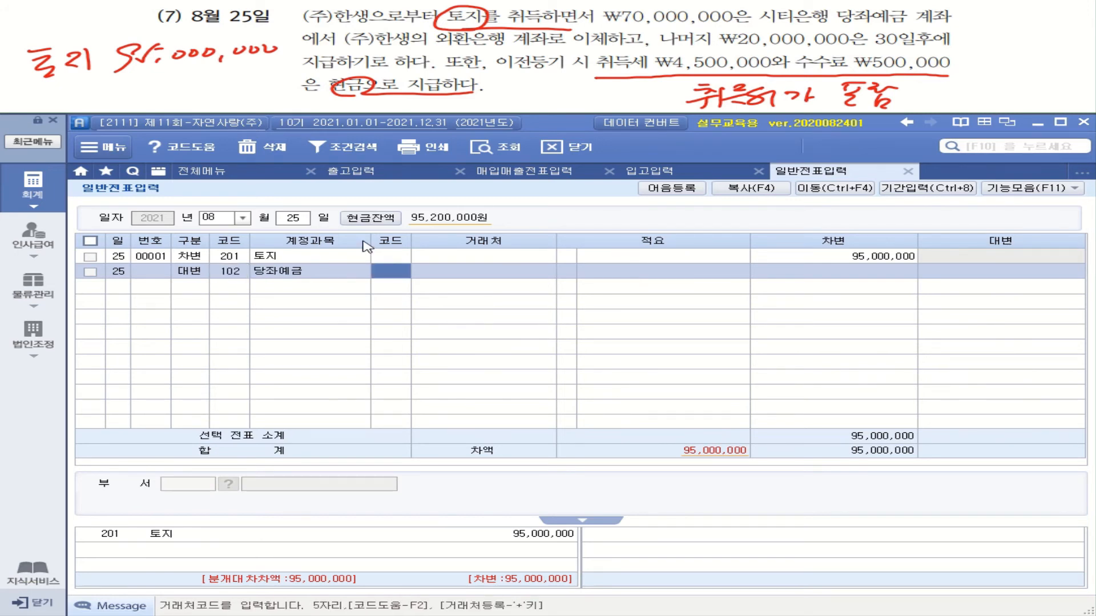
type("시티")
key("Return")
key("Return")
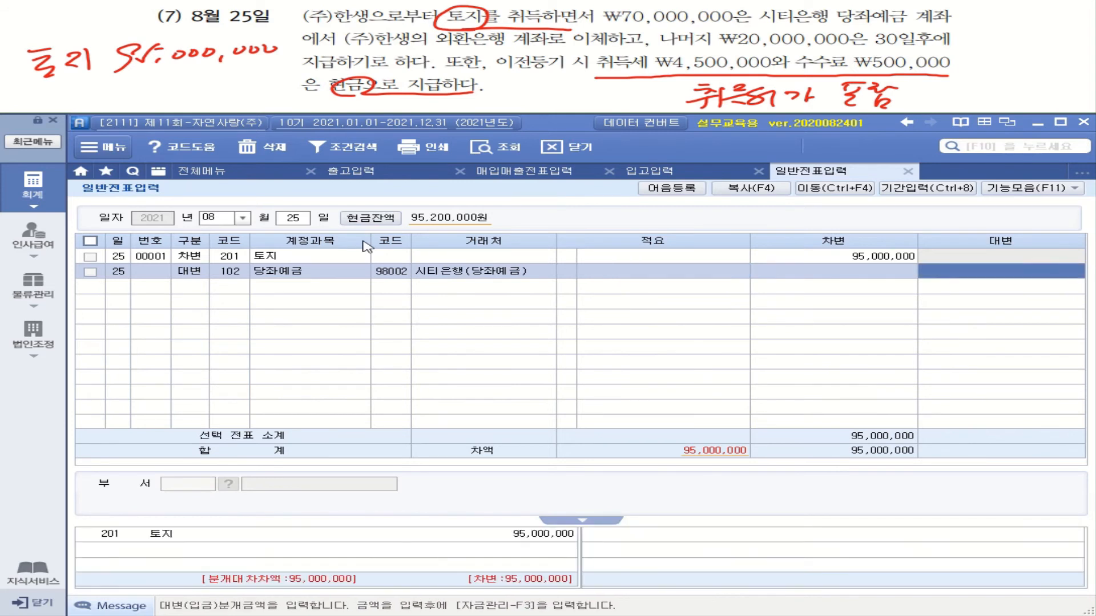
type("70000000")
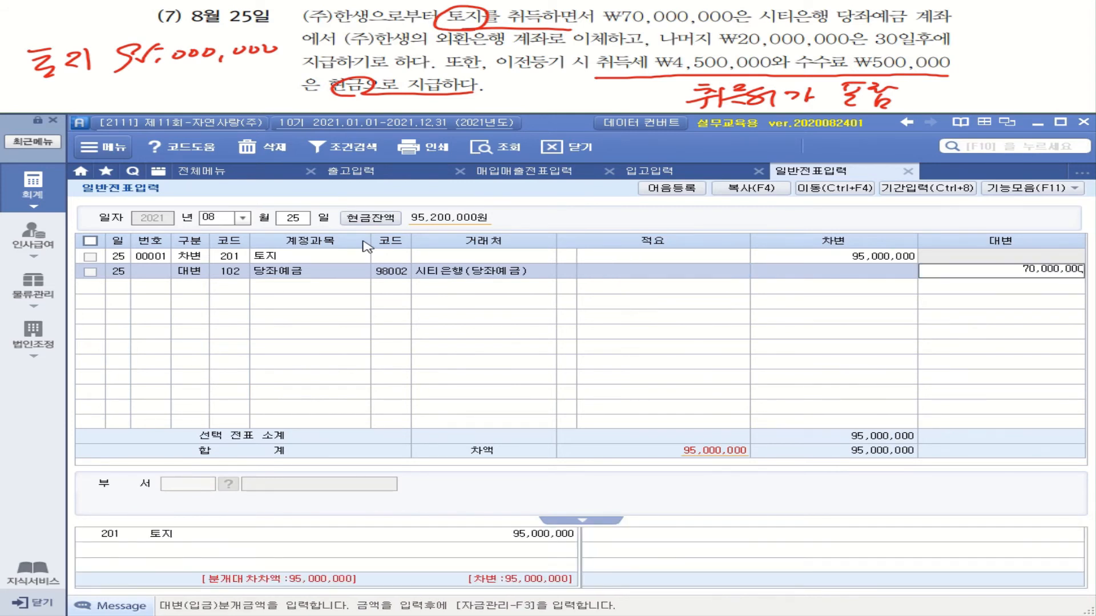
key("Return")
- Add a 대변 line for account 253 미지급금 with 거래처 (주)한생 and the amount 20,000,000
key("Return")
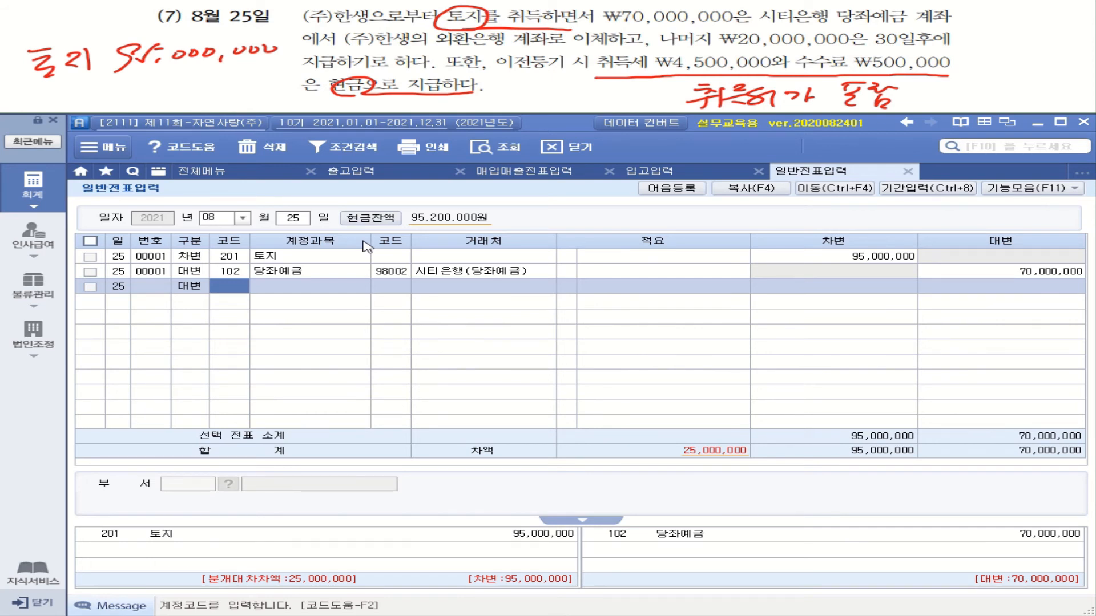
type("253")
key("Return")
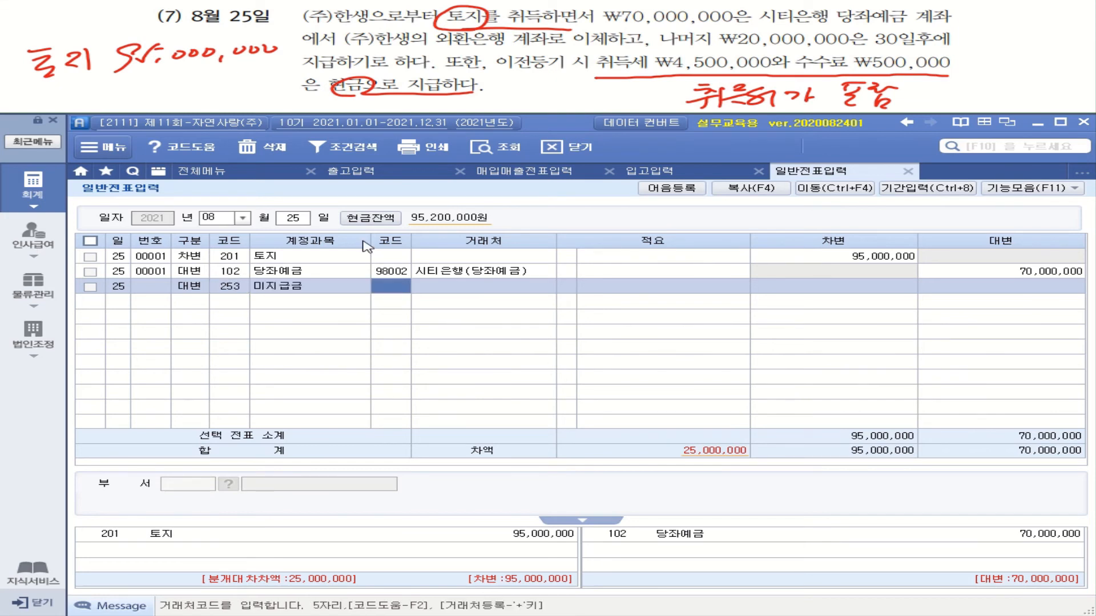
type("한ㅅㅐㅇ")
key("Return")
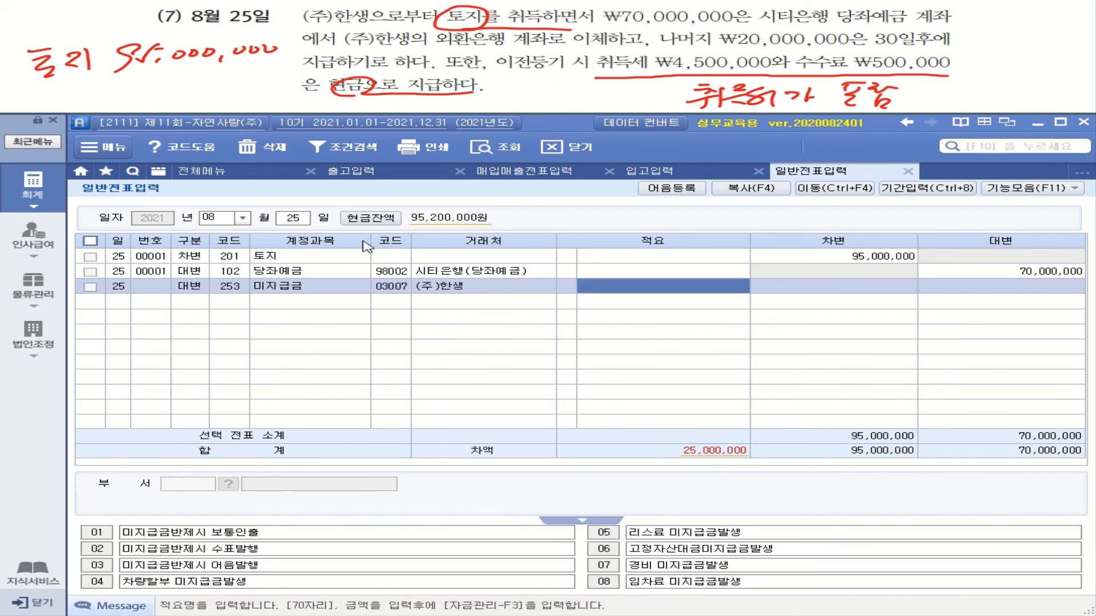
key("Return")
type("20000000")
key("Return")
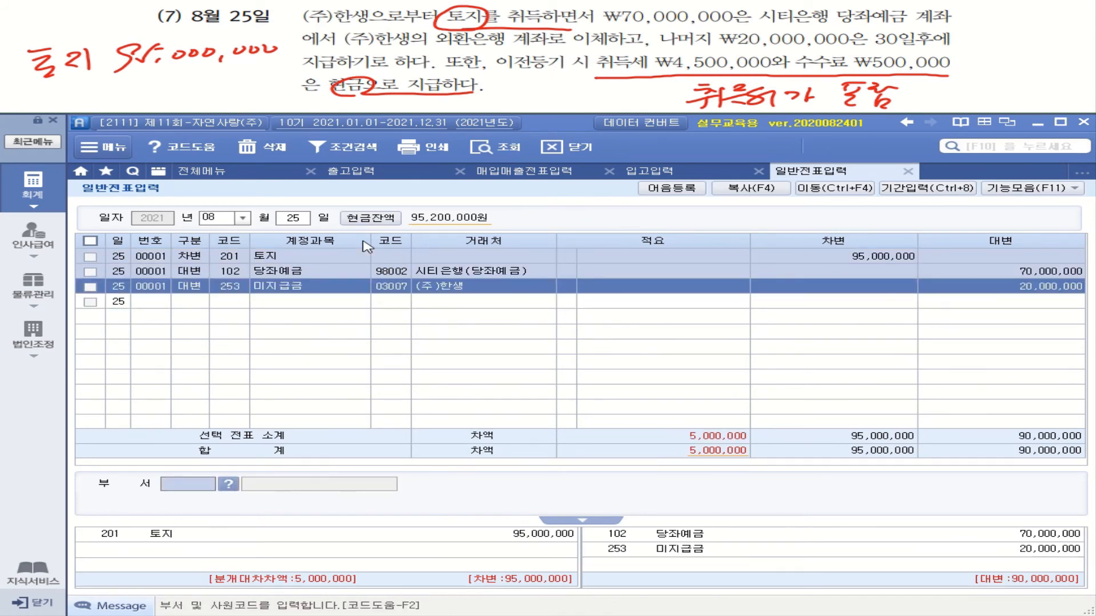
- Add a 대변 line for account 101 현금 without a 거래처, amount 5,000,000
type("4")
key("Return")
type("101")
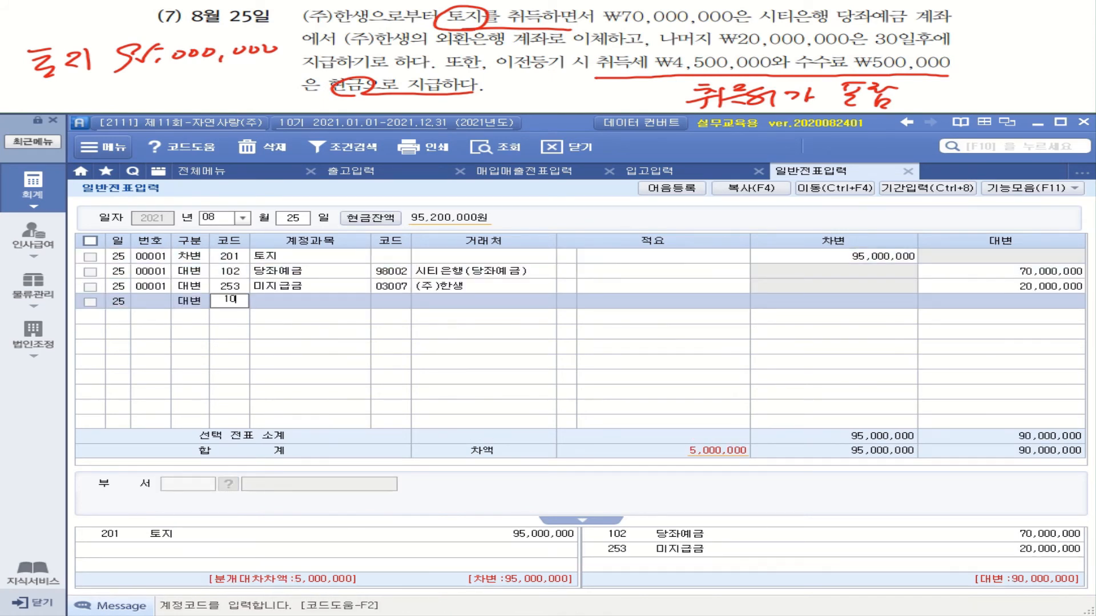
key("Return")
key("Return")
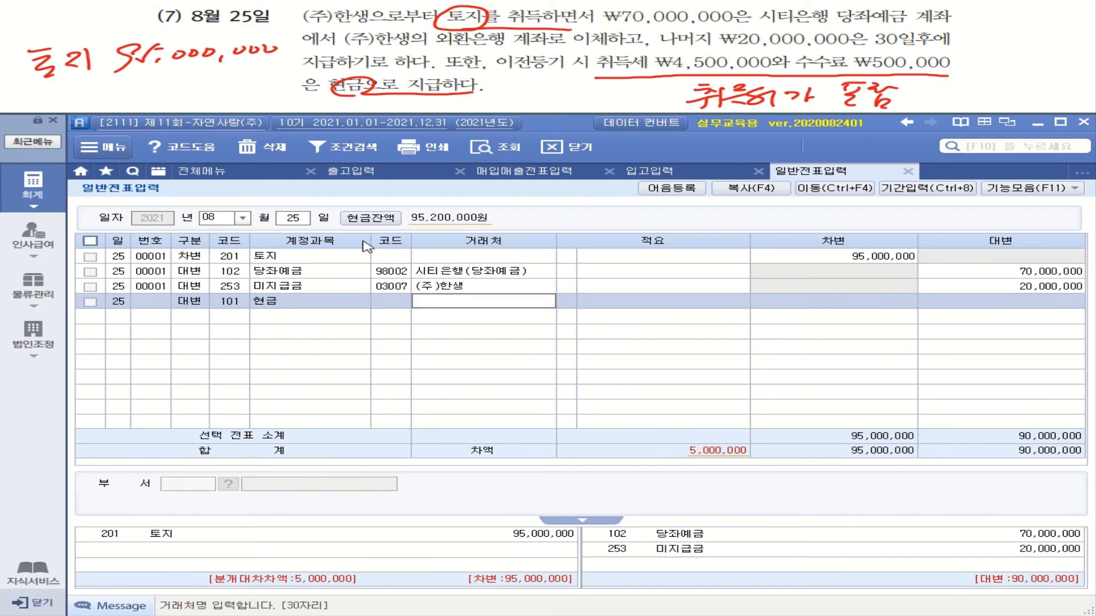
key("Return")
key("Return")
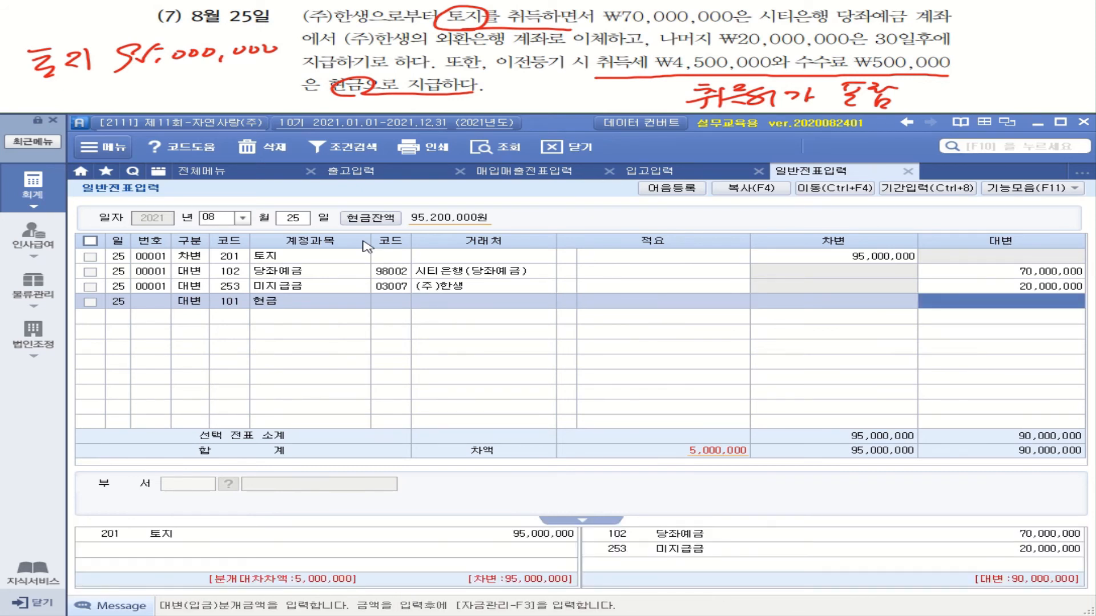
type("5000000")
key("Return")
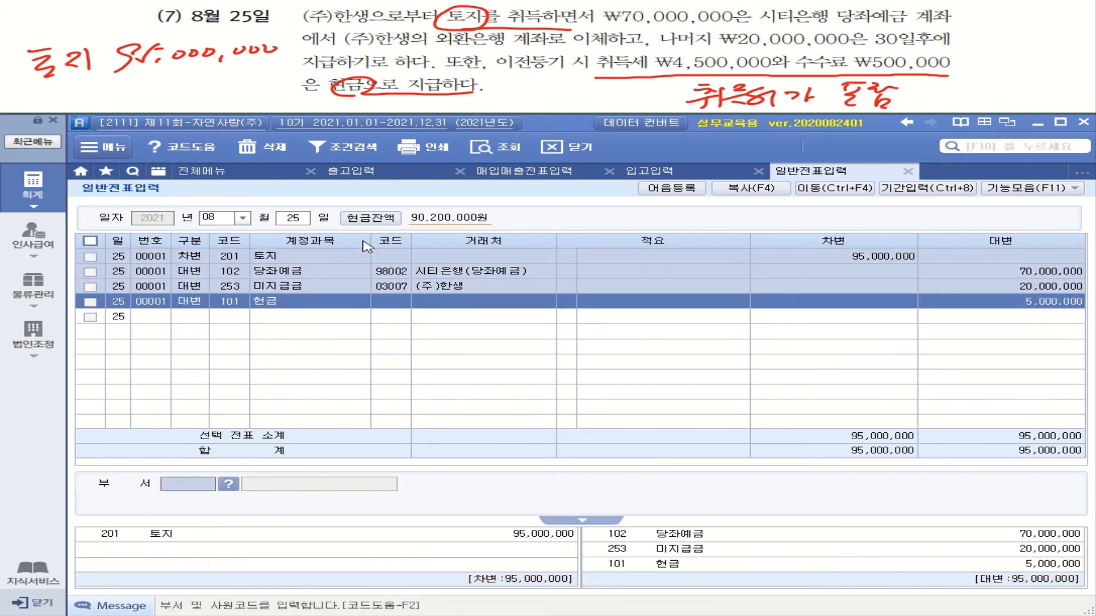
left_click(233, 306)
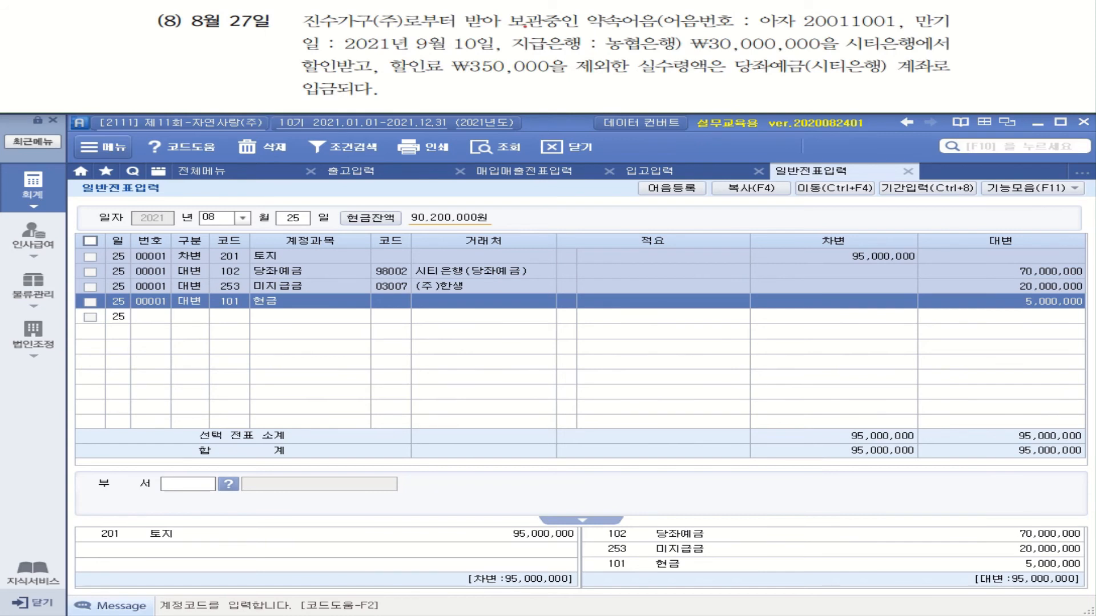
mouse_move(509, 29)
left_mouse_down()
mouse_move(651, 27)
mouse_move(169, 49)
left_mouse_up()
left_click_drag(23, 55, 35, 57)
mouse_move(56, 41)
left_mouse_down()
mouse_move(45, 58)
mouse_move(71, 52)
mouse_move(60, 64)
left_mouse_up()
left_click_drag(43, 68, 55, 74)
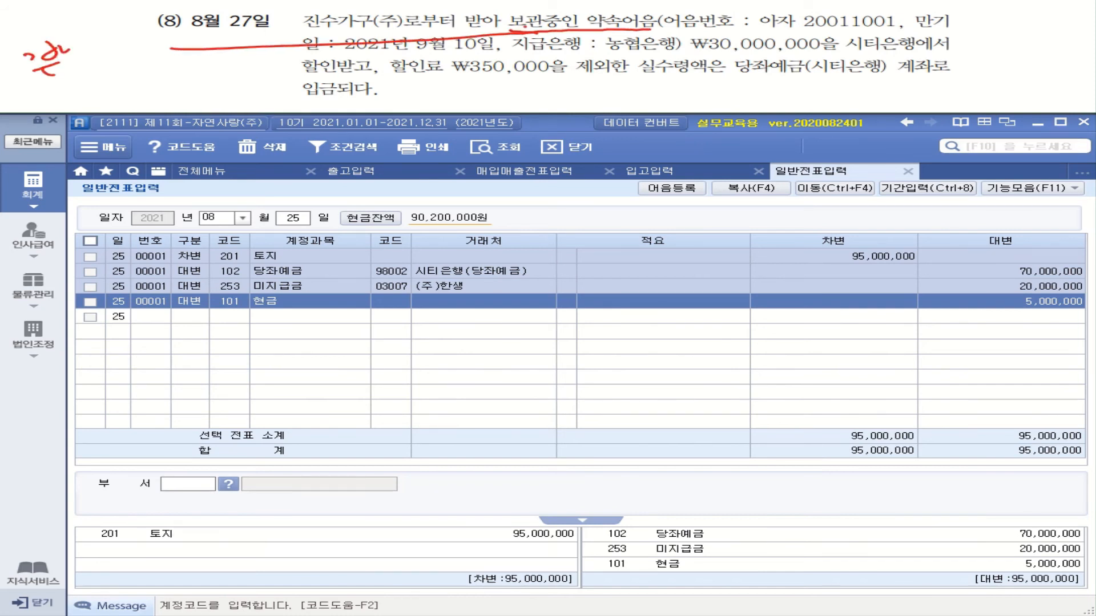
left_click_drag(84, 39, 81, 55)
left_click_drag(70, 60, 98, 57)
mouse_move(98, 49)
left_mouse_down()
mouse_move(122, 54)
mouse_move(139, 36)
left_mouse_up()
mouse_move(127, 46)
left_mouse_down()
mouse_move(146, 40)
mouse_move(132, 59)
left_mouse_up()
left_click_drag(132, 50, 147, 56)
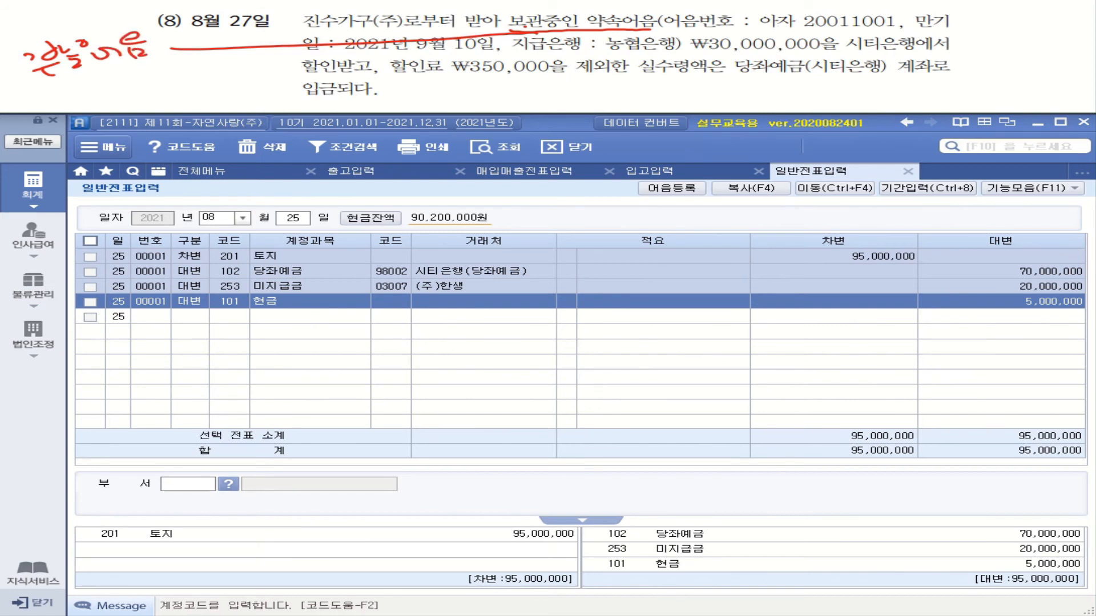
left_click_drag(49, 94, 84, 85)
mouse_move(62, 90)
left_mouse_down()
mouse_move(54, 108)
mouse_move(117, 96)
left_mouse_up()
left_click_drag(132, 78, 139, 86)
left_click_drag(144, 71, 147, 86)
left_click_drag(159, 70, 181, 69)
mouse_move(150, 84)
left_mouse_down()
mouse_move(161, 92)
mouse_move(180, 79)
left_mouse_up()
left_click_drag(164, 82, 172, 88)
left_click_drag(186, 67, 205, 84)
left_click_drag(208, 69, 223, 74)
left_click_drag(229, 64, 245, 85)
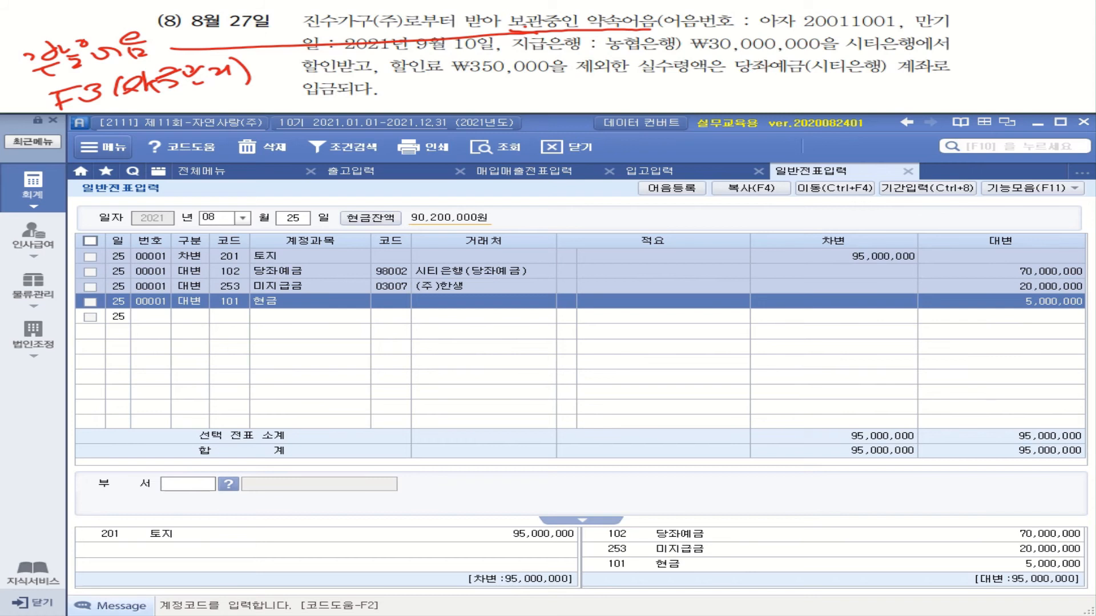
left_click_drag(334, 69, 554, 73)
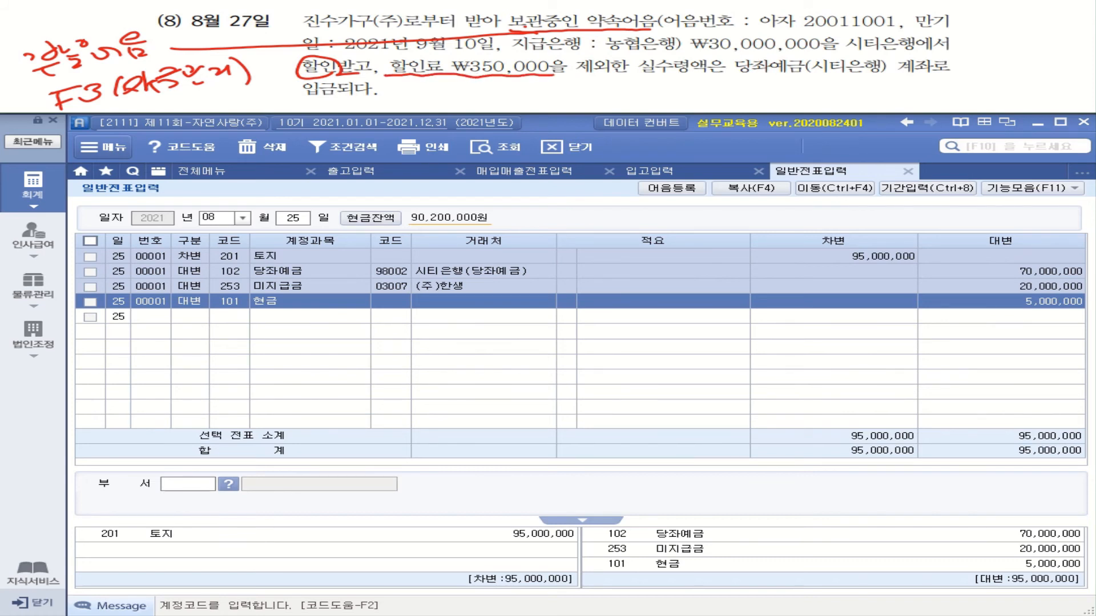
left_click_drag(736, 76, 936, 75)
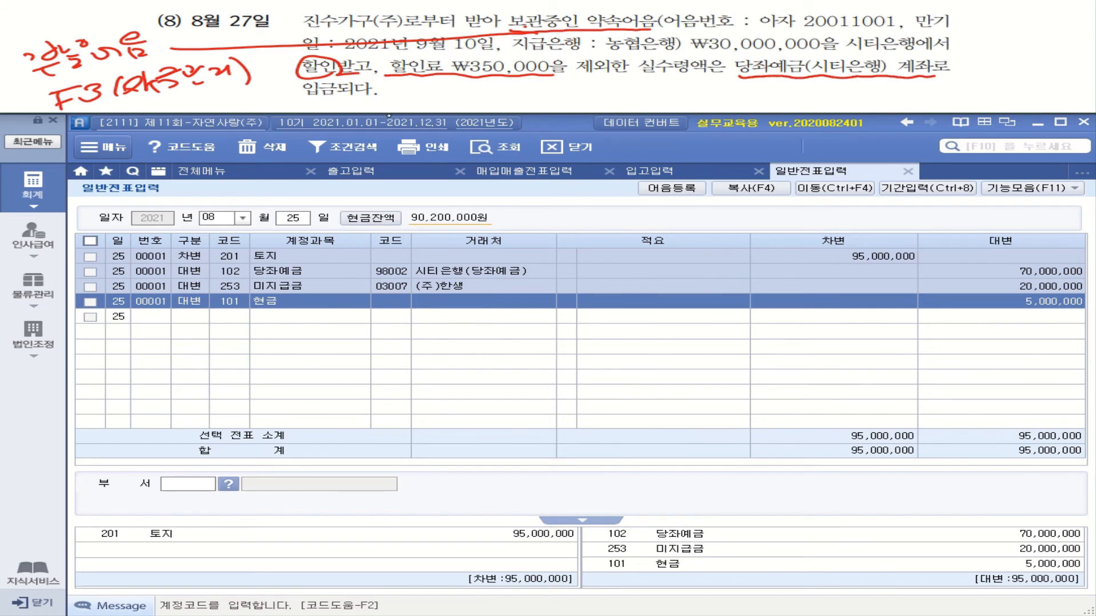
left_click_drag(312, 95, 366, 92)
mouse_move(393, 87)
left_mouse_down()
mouse_move(408, 85)
mouse_move(394, 93)
left_mouse_up()
left_click_drag(385, 94, 407, 94)
left_click_drag(408, 91, 414, 89)
left_click_drag(398, 95, 459, 95)
mouse_move(449, 92)
left_mouse_down()
mouse_move(470, 88)
mouse_move(461, 96)
left_mouse_up()
mouse_move(473, 91)
left_mouse_down()
mouse_move(483, 87)
mouse_move(483, 106)
left_mouse_up()
left_click_drag(489, 86, 518, 85)
left_click_drag(493, 96, 642, 88)
mouse_move(645, 85)
left_mouse_down()
mouse_move(660, 89)
mouse_move(655, 102)
left_mouse_up()
left_click_drag(661, 85, 690, 97)
mouse_move(678, 90)
left_mouse_down()
mouse_move(700, 92)
mouse_move(686, 104)
left_mouse_up()
left_click_drag(707, 83, 723, 98)
mouse_move(720, 91)
left_mouse_down()
mouse_move(741, 101)
mouse_move(769, 95)
left_mouse_up()
left_click(784, 100)
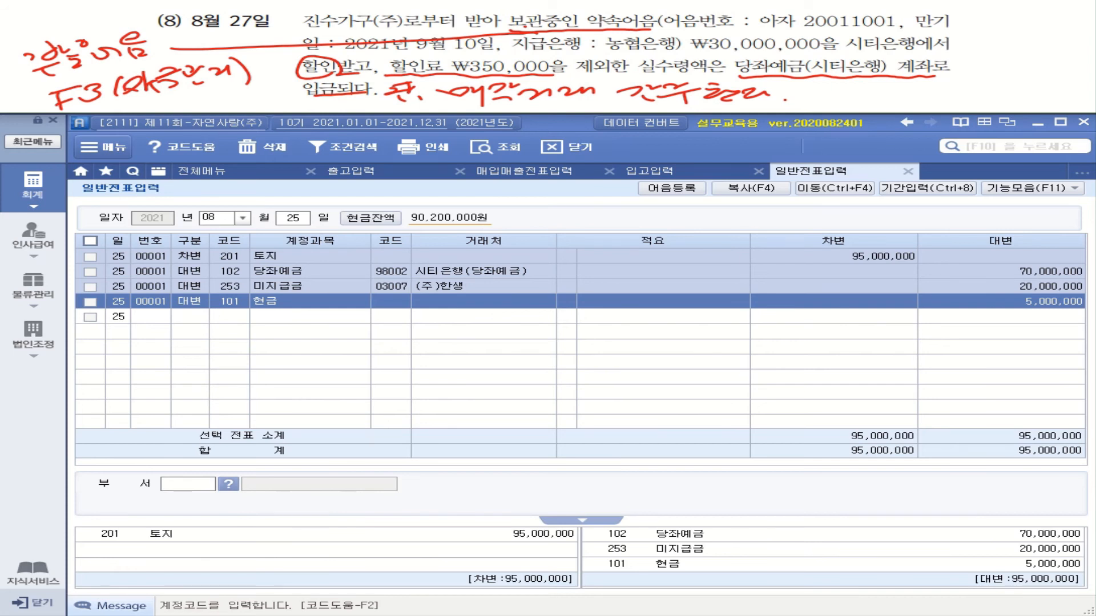
mouse_move(550, 68)
left_mouse_down()
mouse_move(642, 56)
mouse_move(986, 53)
mouse_move(983, 42)
mouse_move(999, 40)
mouse_move(1020, 49)
mouse_move(1031, 13)
mouse_move(1044, 29)
left_mouse_up()
left_click_drag(1023, 30, 1046, 41)
left_click_drag(979, 56, 993, 61)
mouse_move(978, 64)
left_mouse_down()
mouse_move(992, 74)
mouse_move(1021, 62)
mouse_move(1033, 75)
mouse_move(1050, 61)
mouse_move(1064, 73)
left_mouse_up()
mouse_move(981, 83)
left_mouse_down()
mouse_move(1007, 89)
mouse_move(1005, 108)
mouse_move(1027, 95)
mouse_move(1054, 105)
left_mouse_up()
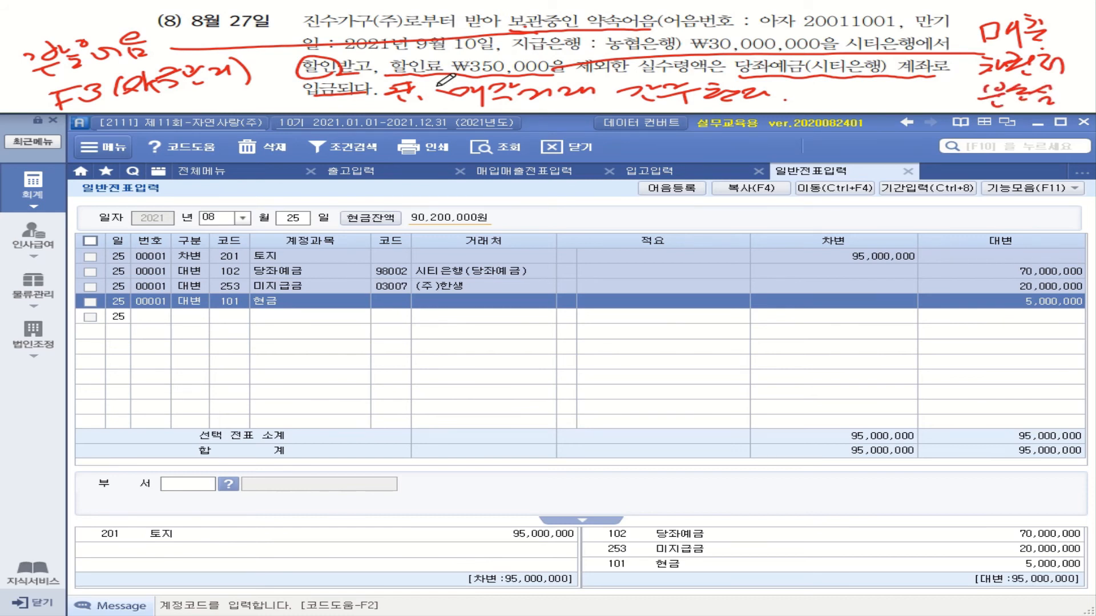
- Load the slips of August 27 and enter a 차변 line for 102 당좌예금 with 거래처 시티은행(당좌예금), amount 29,650,000
left_click(300, 224)
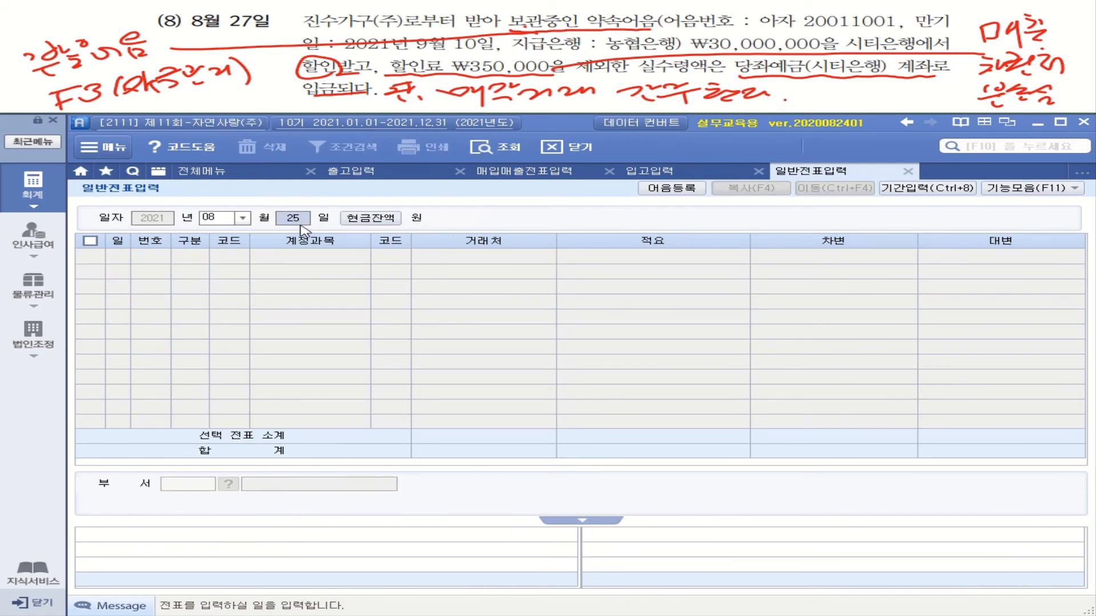
type("27")
key("Return")
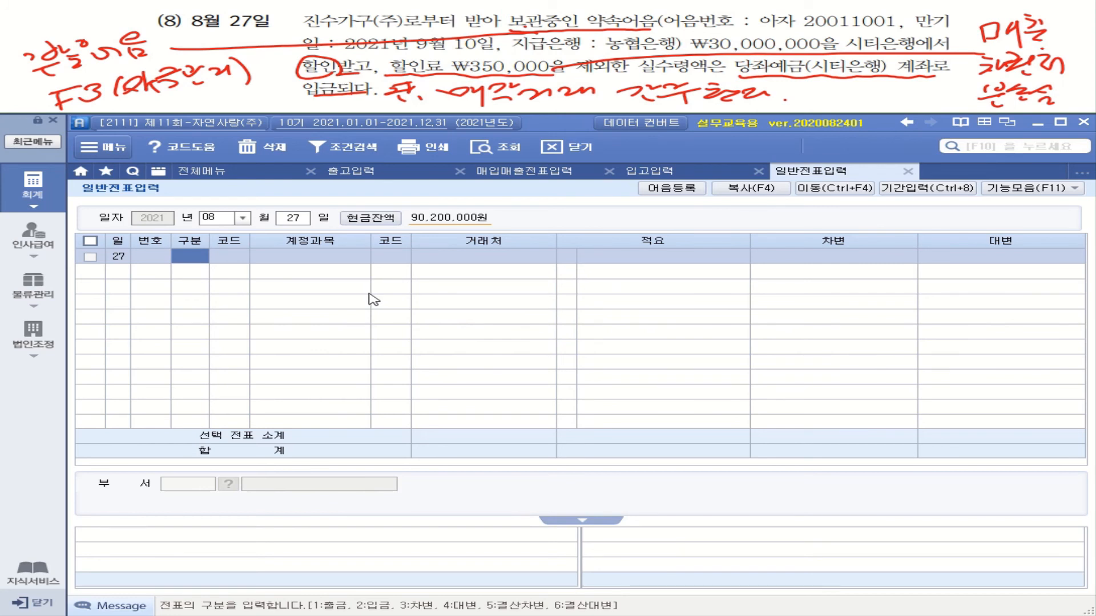
type("3")
key("Return")
type("10")
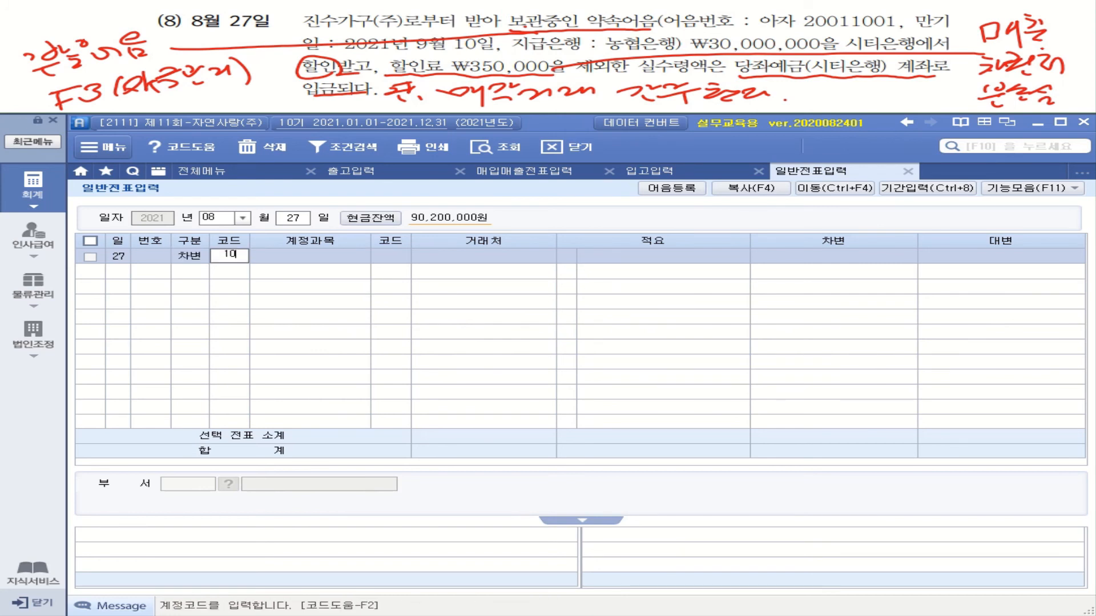
type("2")
key("Return")
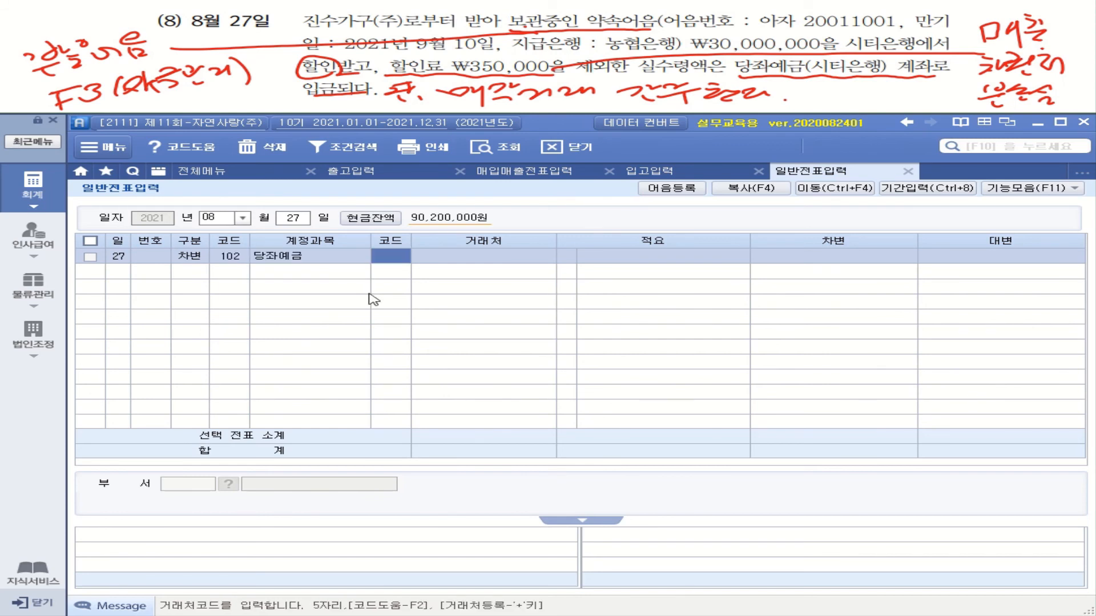
type("시티")
key("Return")
key("Return")
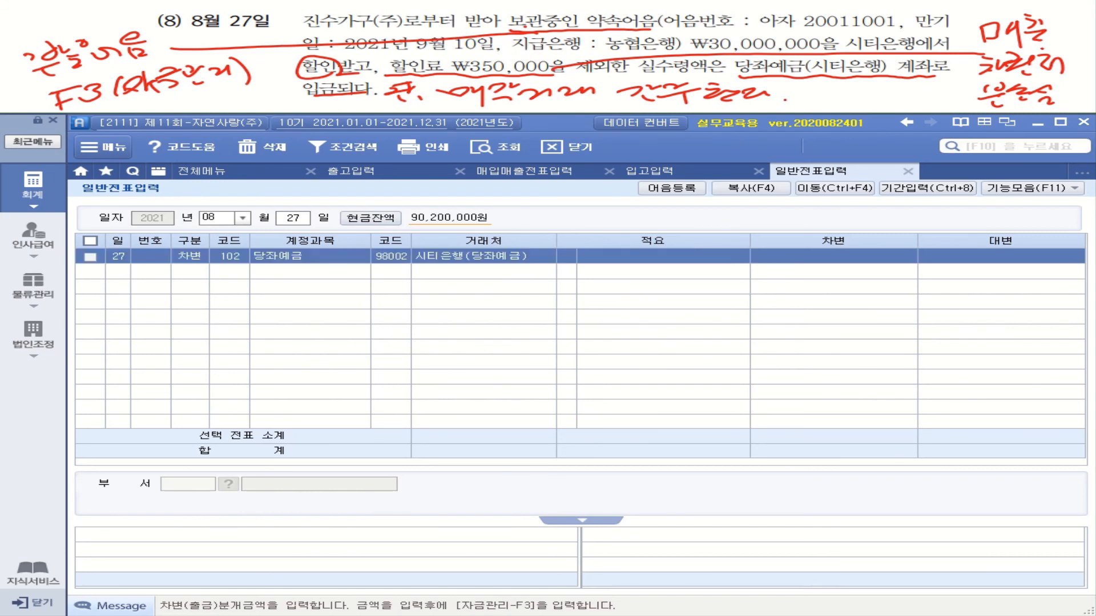
left_click(838, 256)
type("29650000")
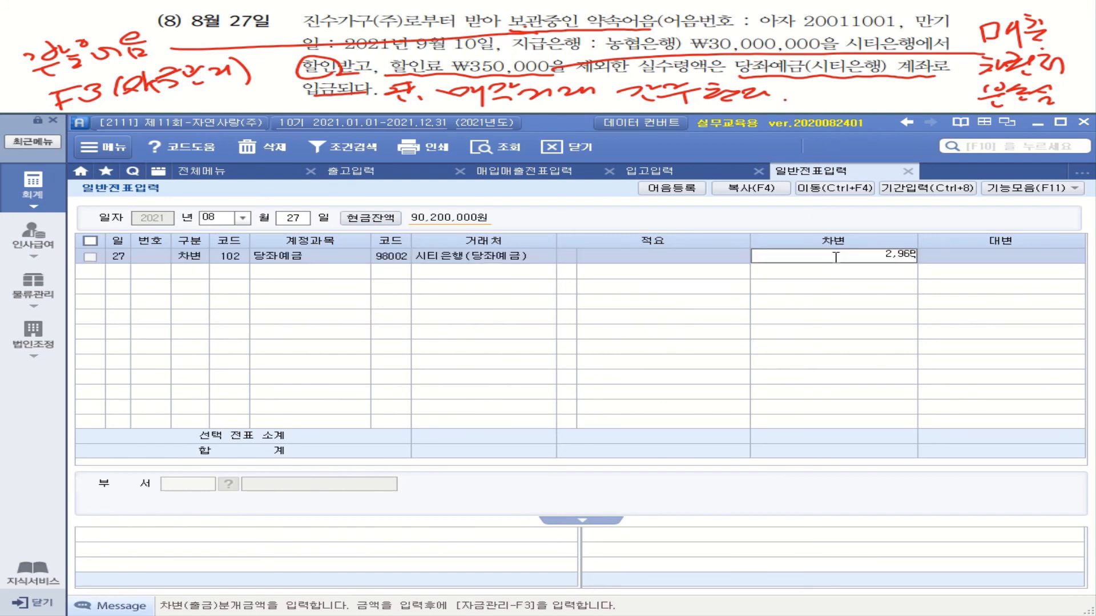
key("Return")
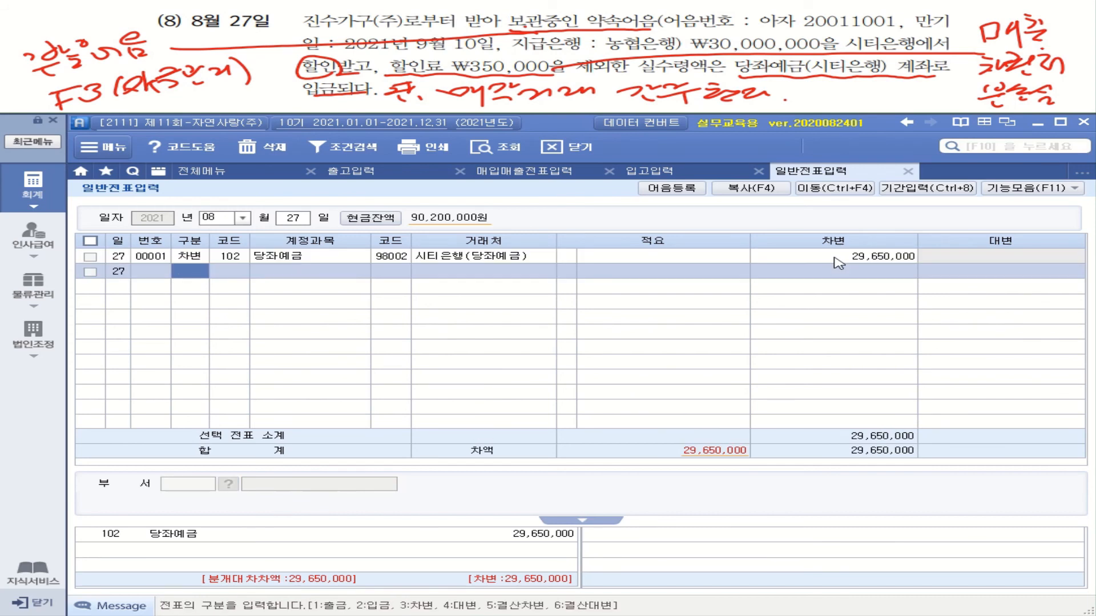
- Add a 차변 line for account 936 매출채권처분손실 without a 거래처, amount 350,000
type("맻")
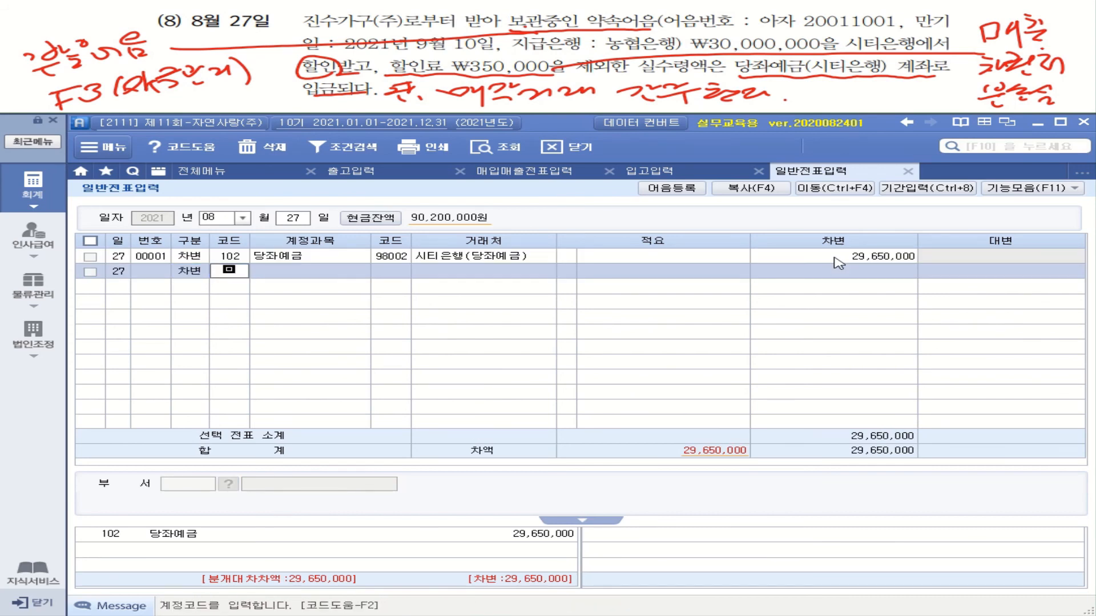
type("출")
key("Return")
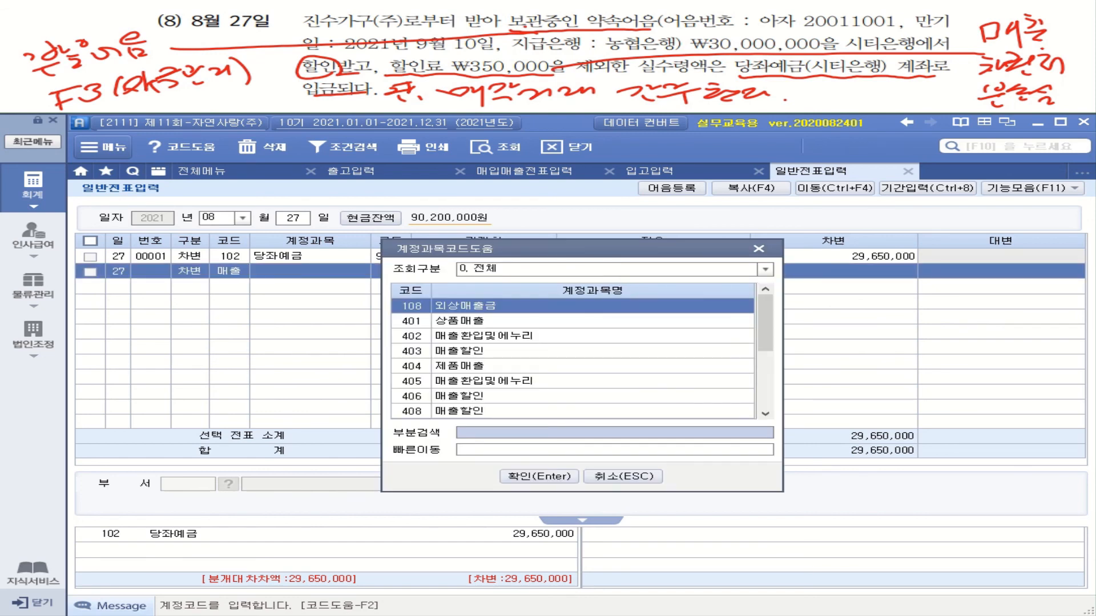
left_click_drag(772, 343, 771, 400)
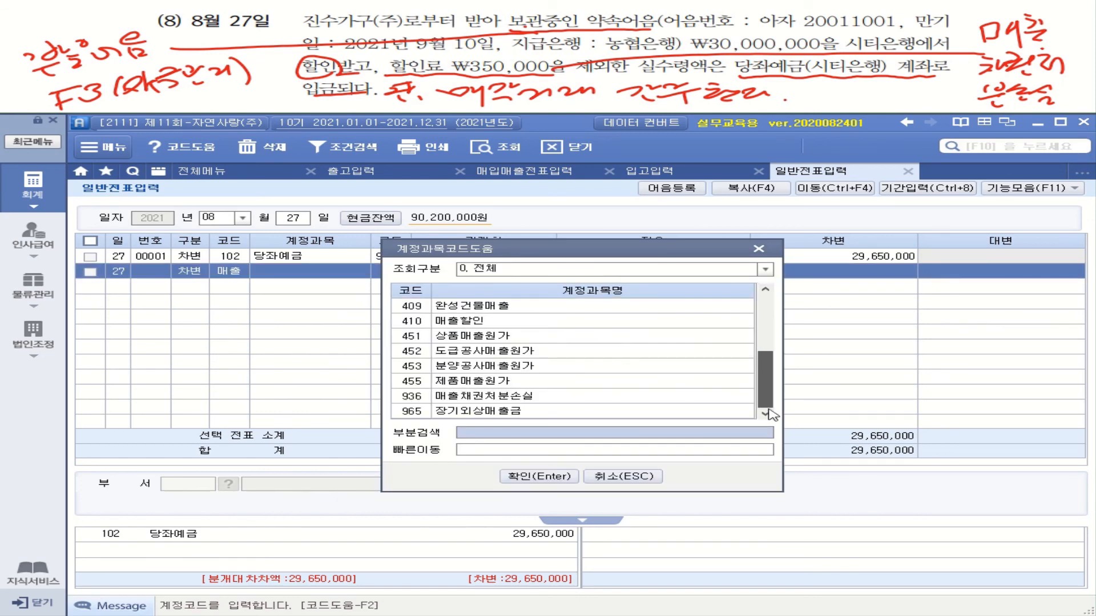
left_click(512, 400)
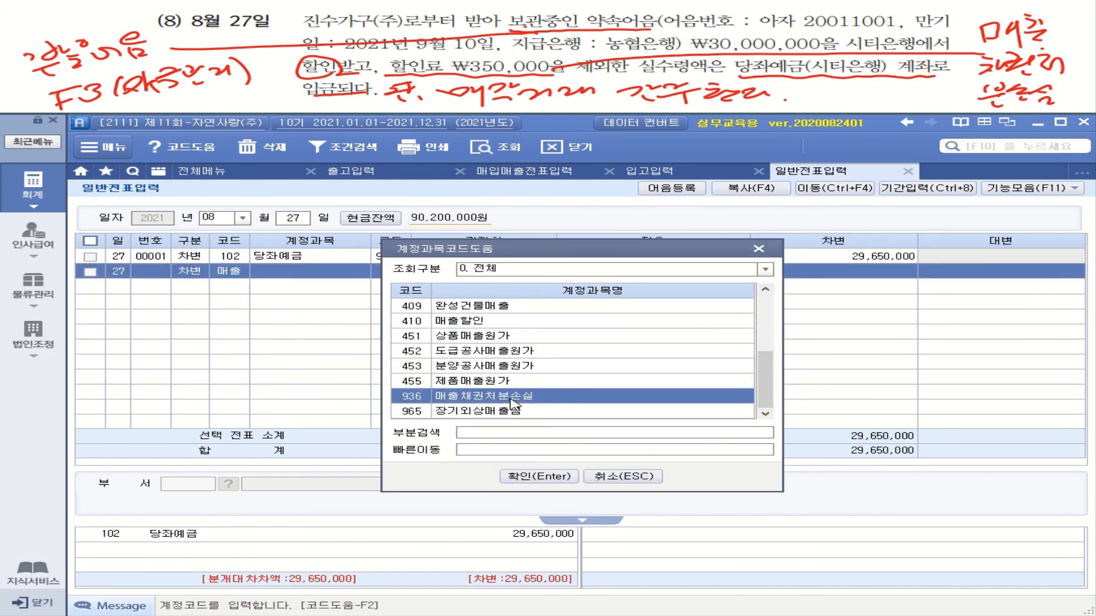
double_click(512, 399)
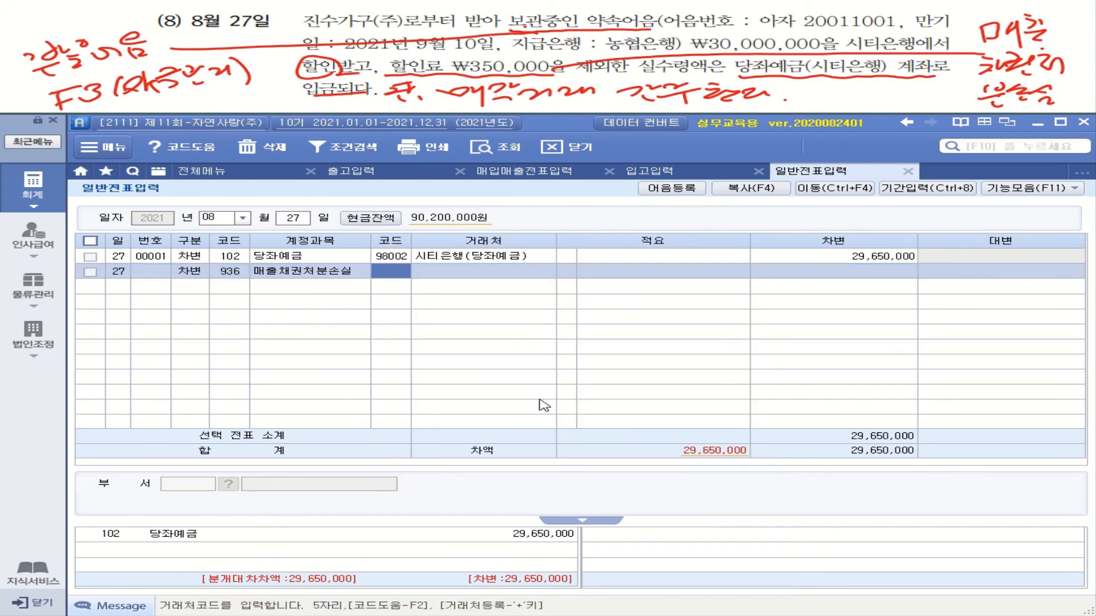
key("Return")
key("Return")
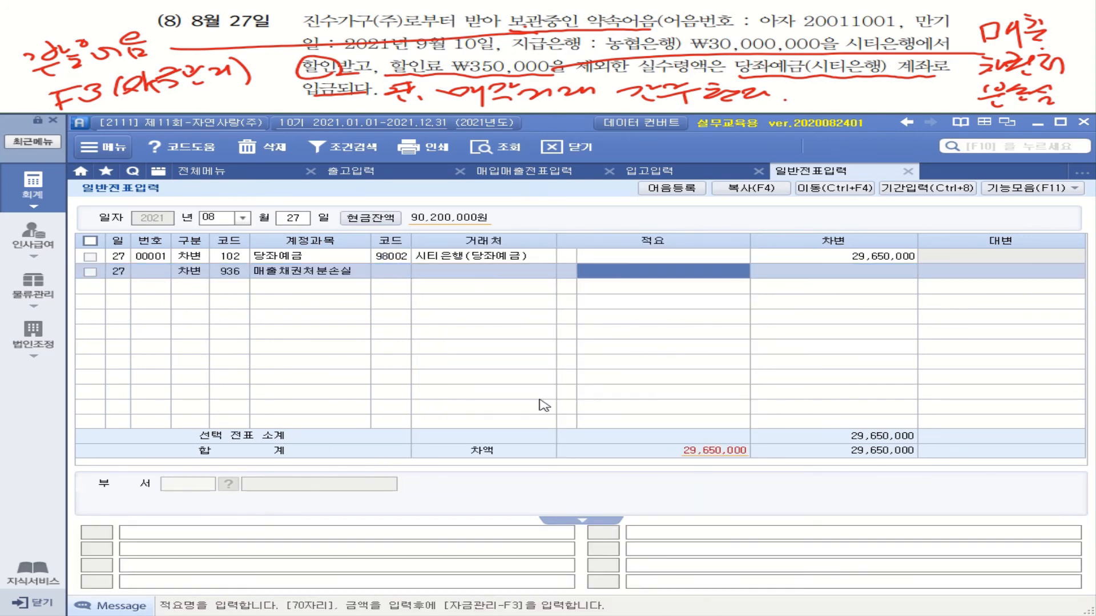
key("Return")
type("3500000")
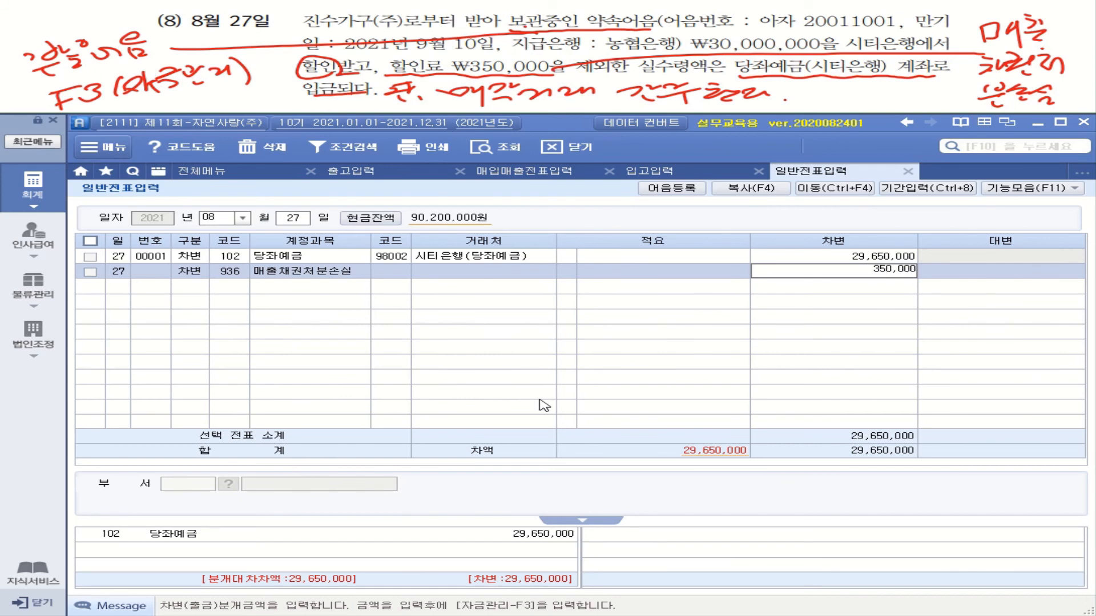
key("Return")
key("Return")
- Add a 대변 line for account 110 받을어음 with 거래처 진수가구(주), entering the amount 30,000,000 through 자금관리
type("4")
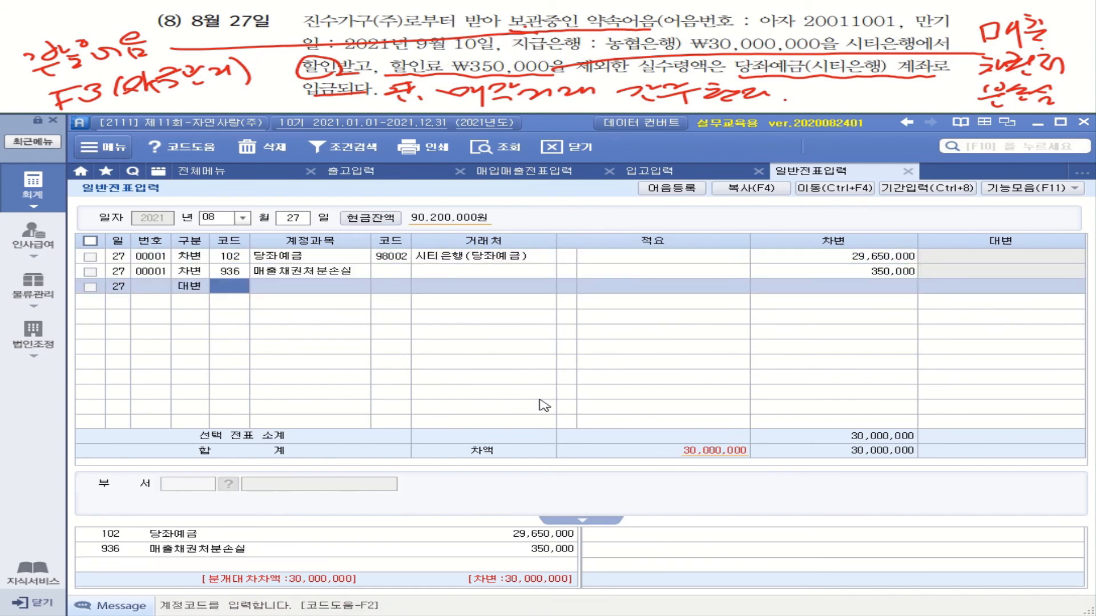
type("110")
key("Return")
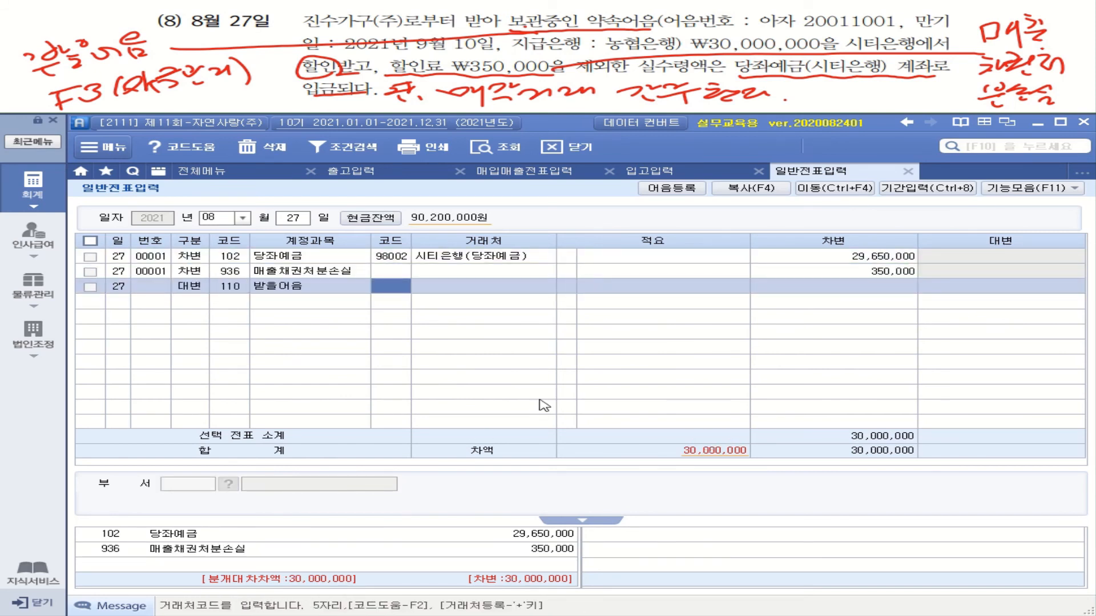
type("진수")
key("Return")
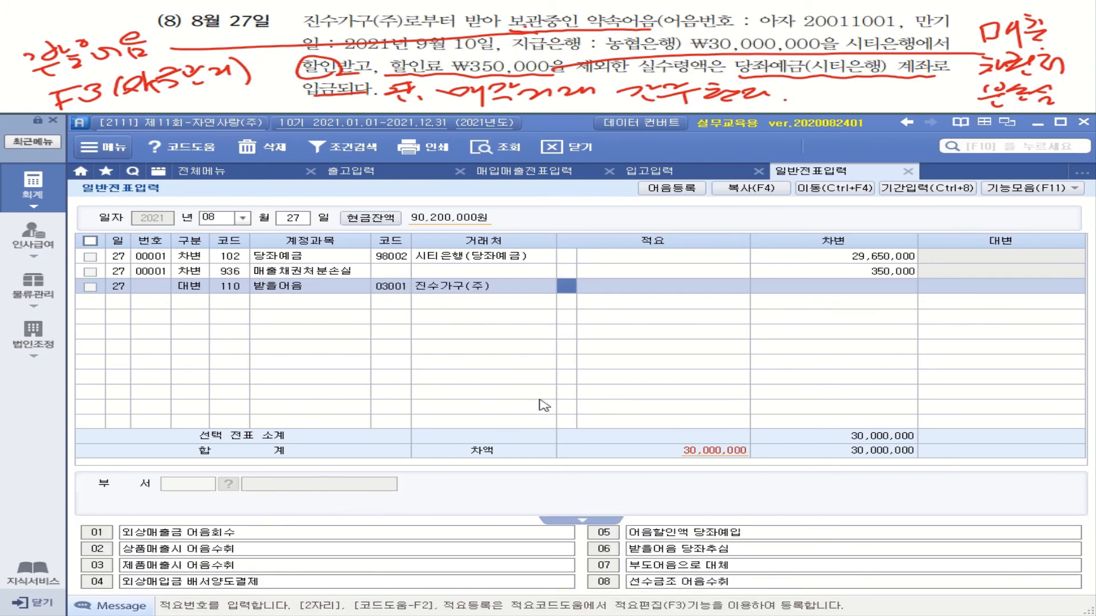
key("F3")
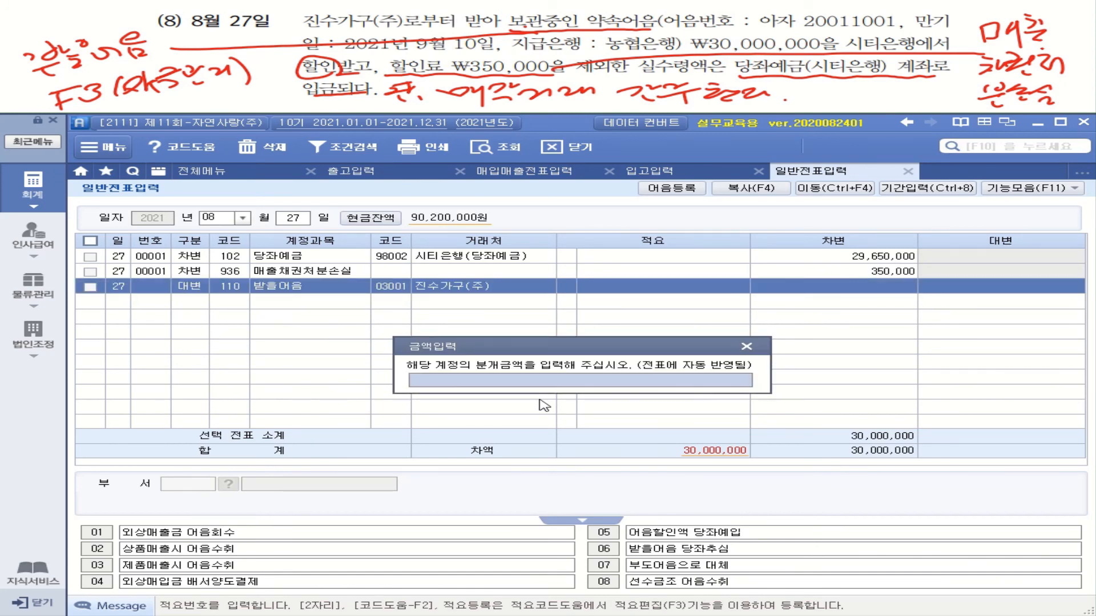
type("30000000")
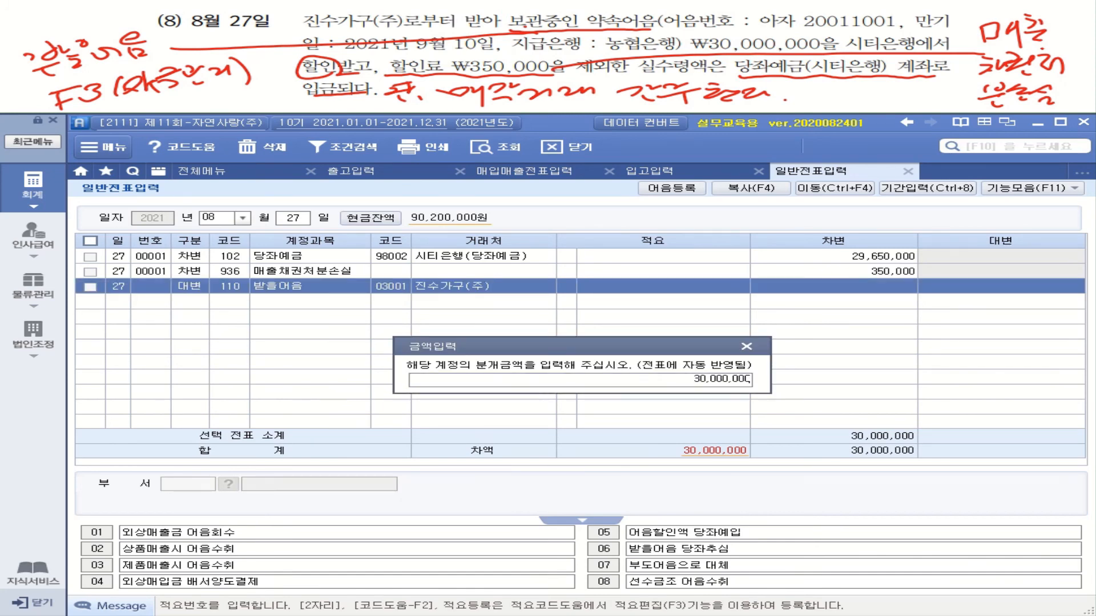
key("Return")
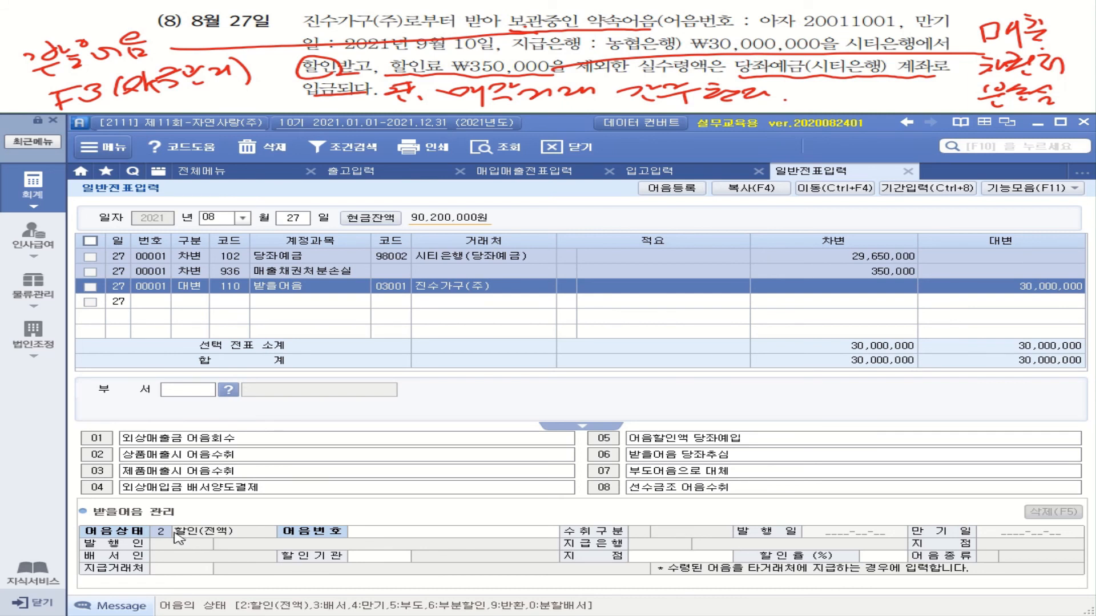
- Fill in 받을어음 관리 for the fully discounted note with 어음번호 아자20011001 and 할인기관 시티은행(당좌예금)
left_click(406, 532)
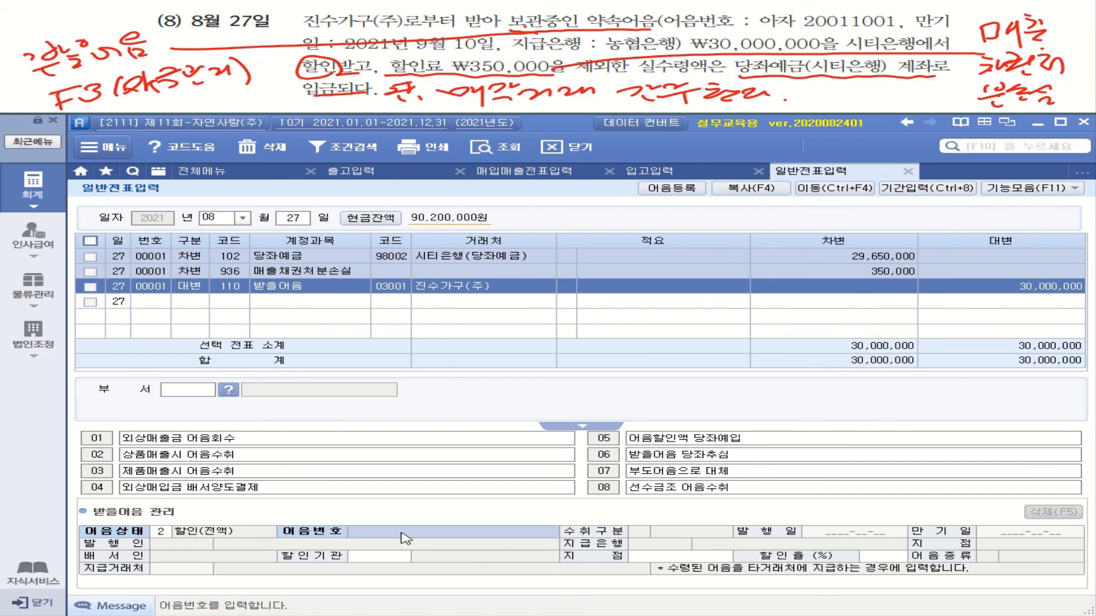
key("F2")
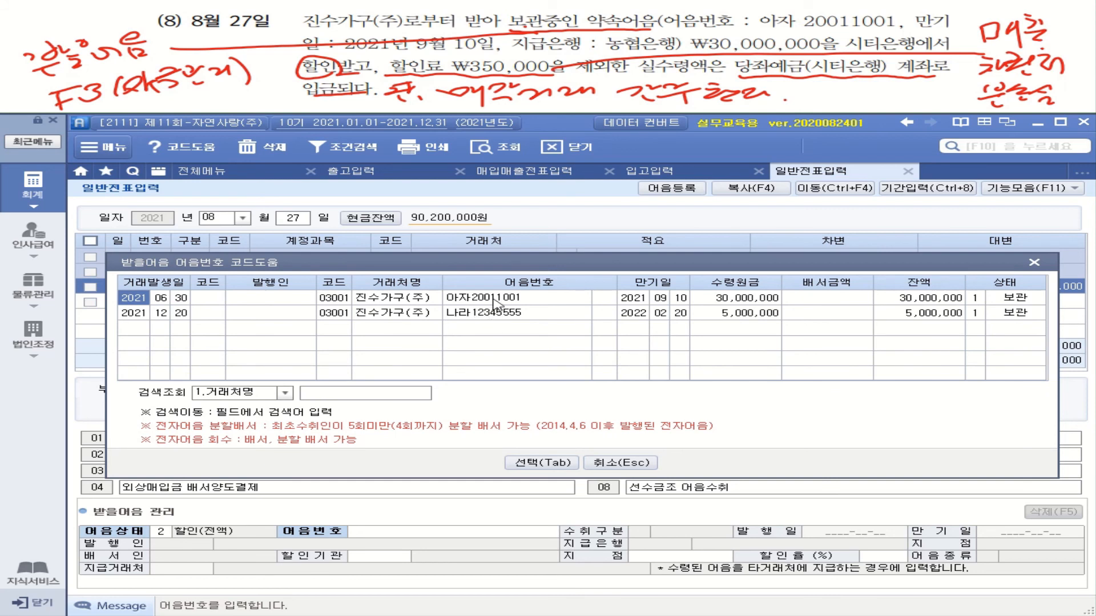
left_click(514, 304)
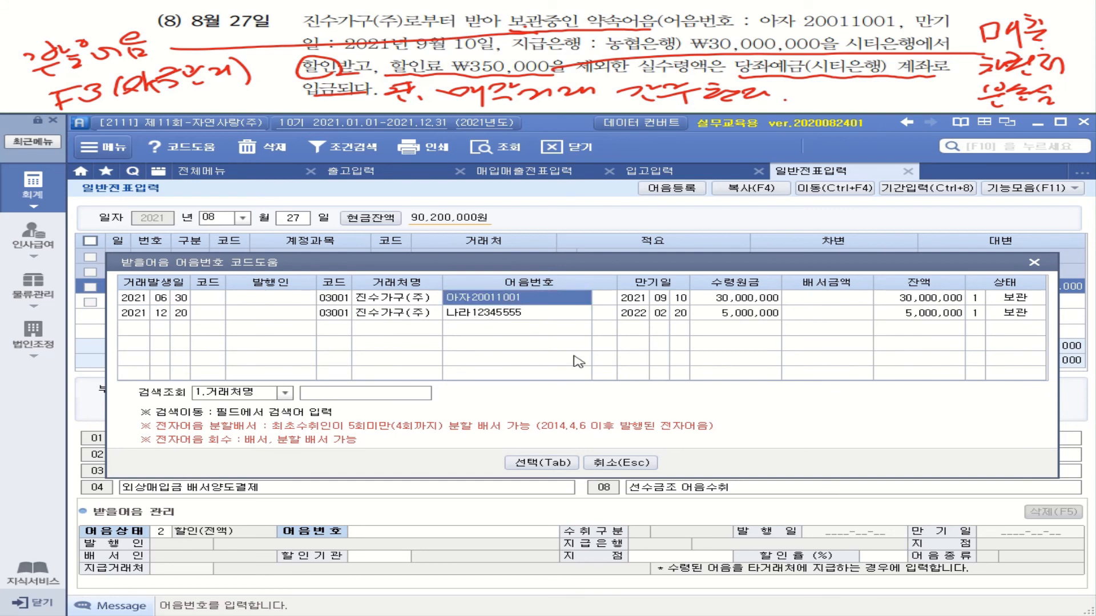
left_click(567, 462)
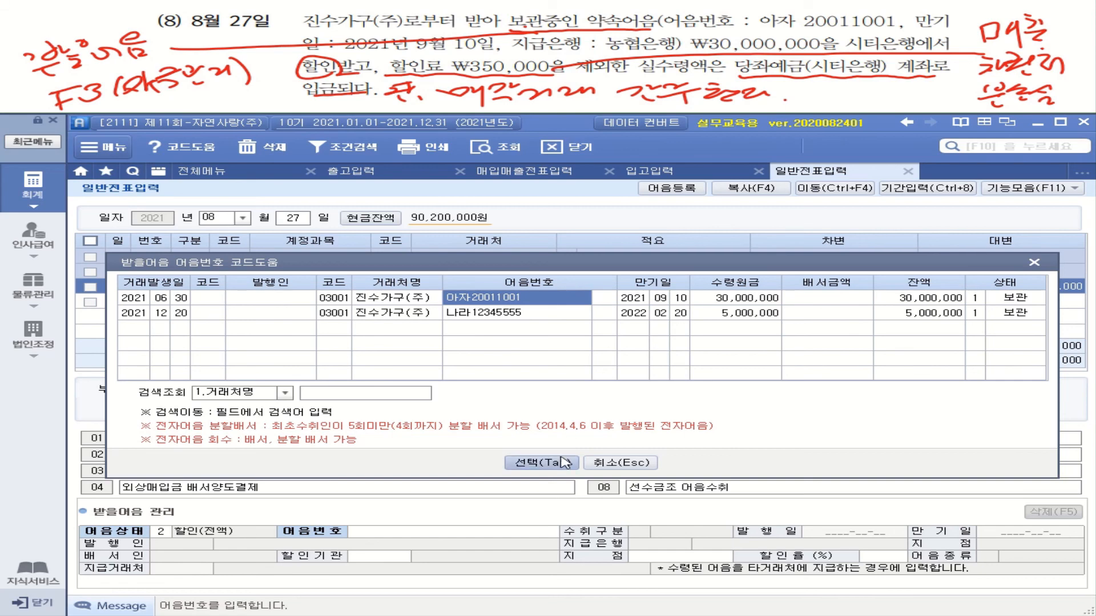
left_click(402, 557)
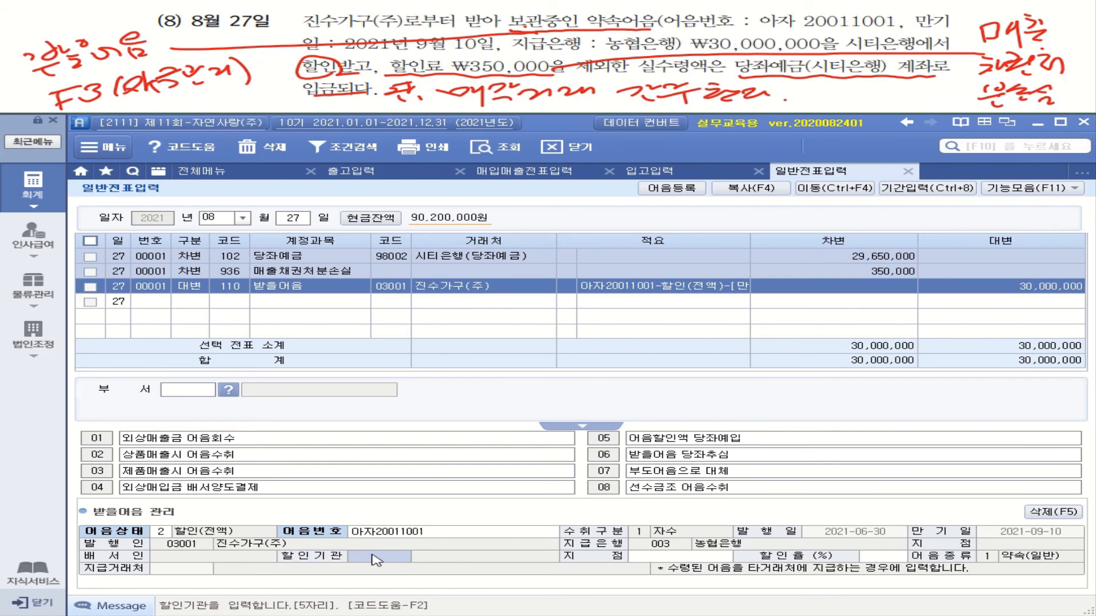
key("F2")
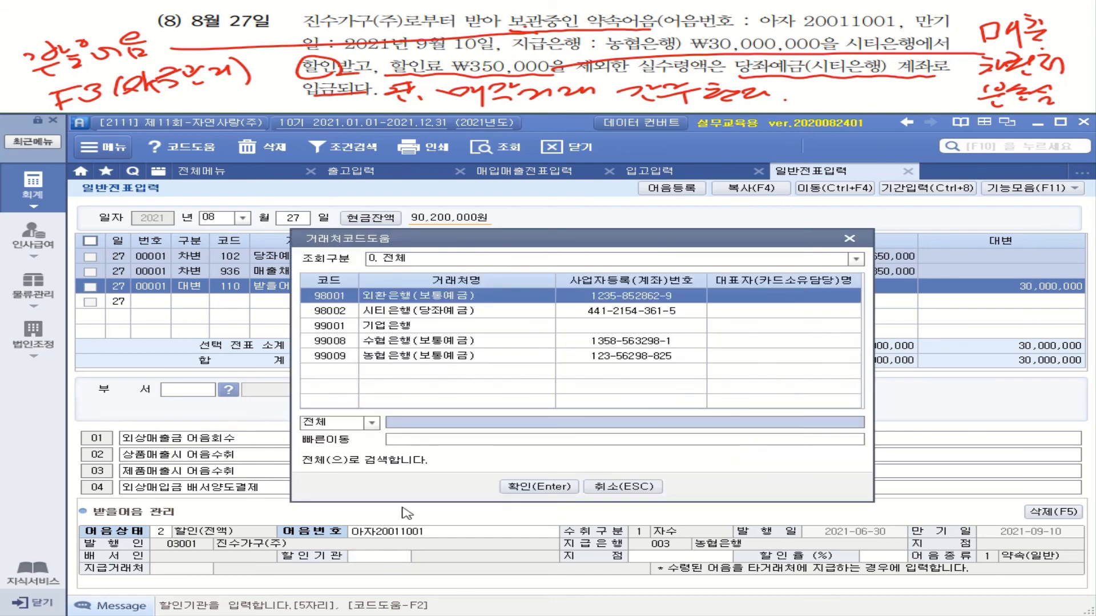
double_click(414, 314)
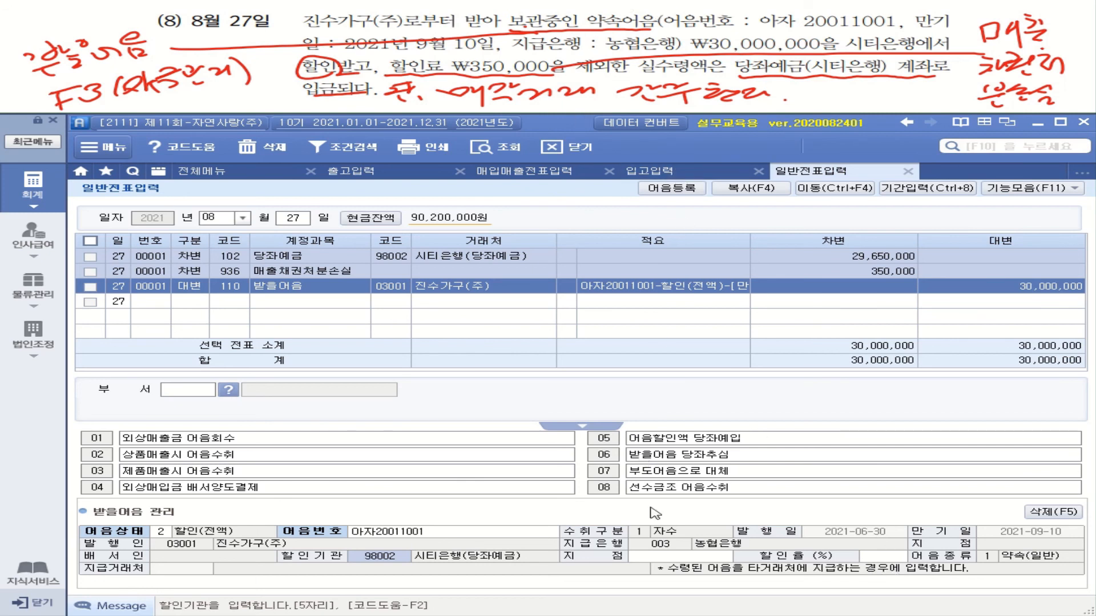
key("Return")
key("Return")
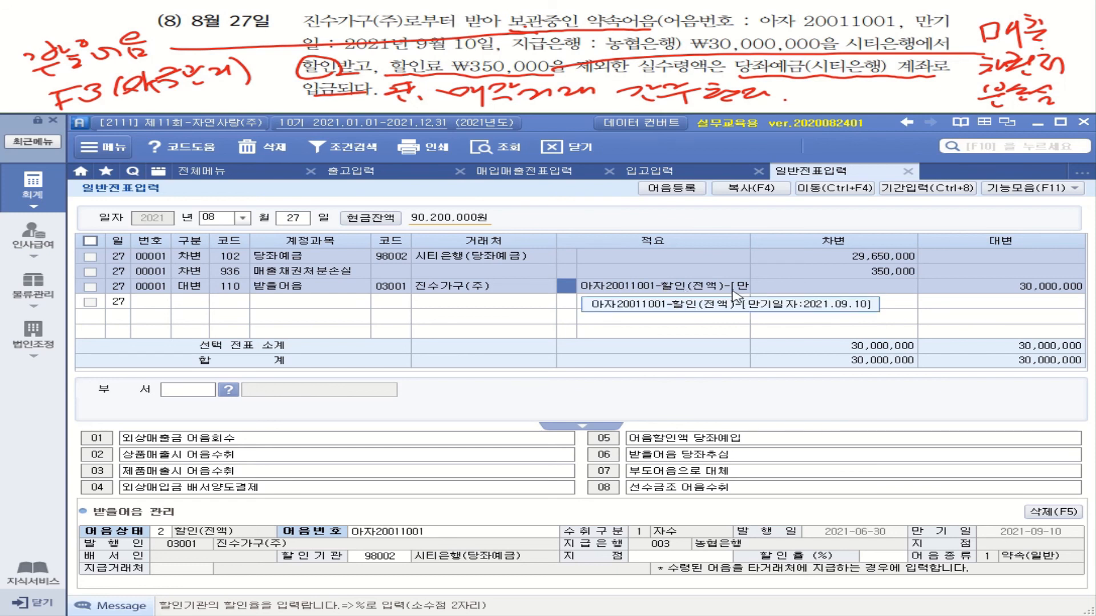
left_click(262, 292)
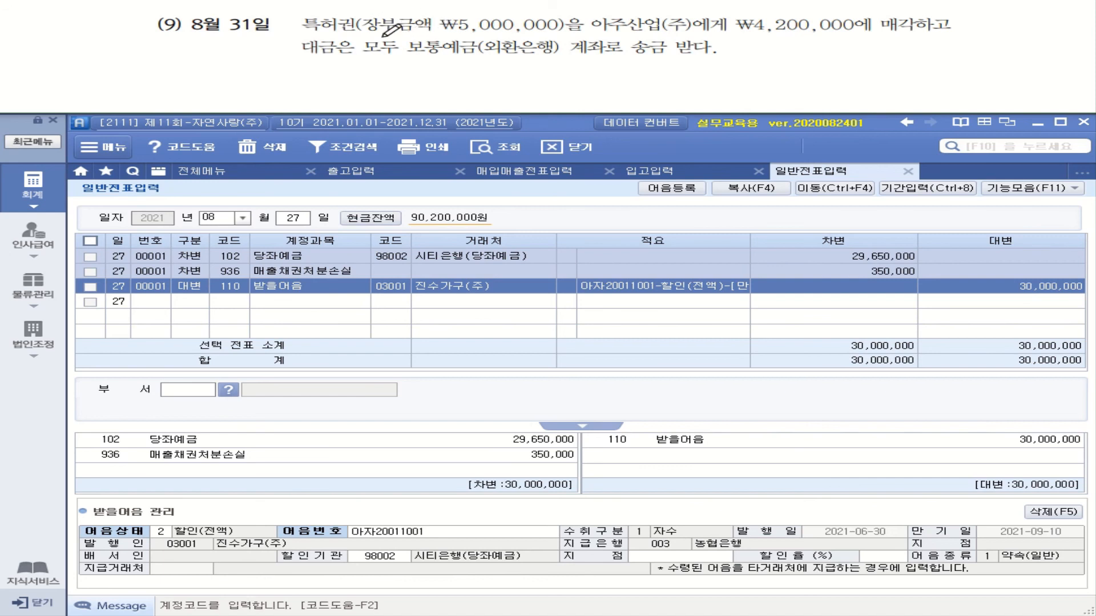
left_click_drag(383, 35, 438, 35)
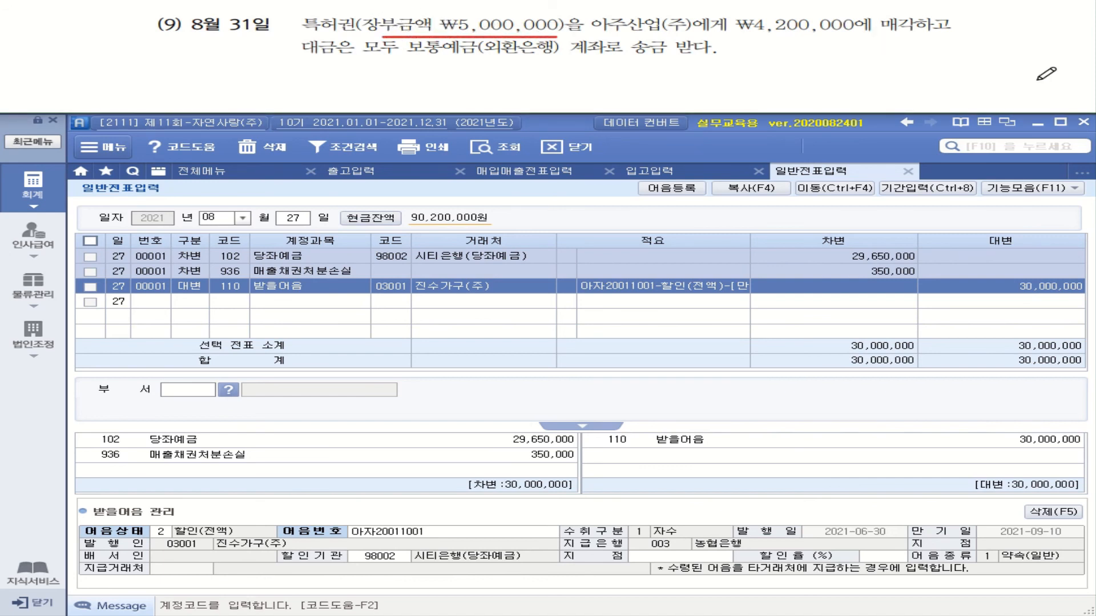
mouse_move(741, 33)
left_mouse_down()
mouse_move(871, 33)
mouse_move(881, 15)
mouse_move(925, 12)
mouse_move(900, 34)
left_mouse_up()
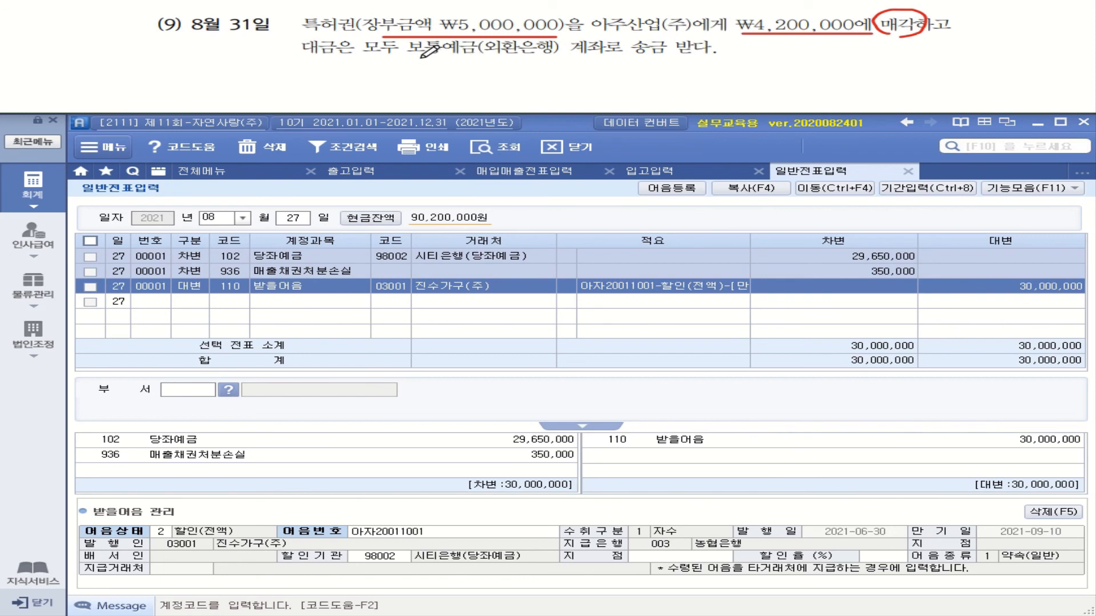
left_click_drag(417, 54, 716, 52)
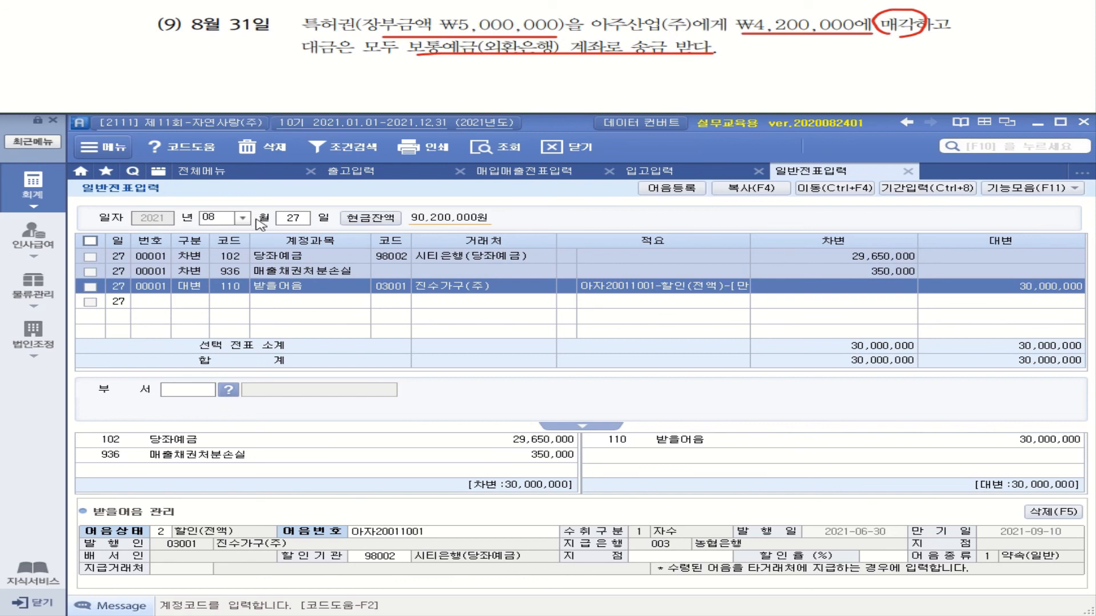
- Load the slips of August 31 and enter a 차변 line for 103 보통예금 with 거래처 외환은행(보통예금), amount 4,200,000
left_click(294, 219)
type("31")
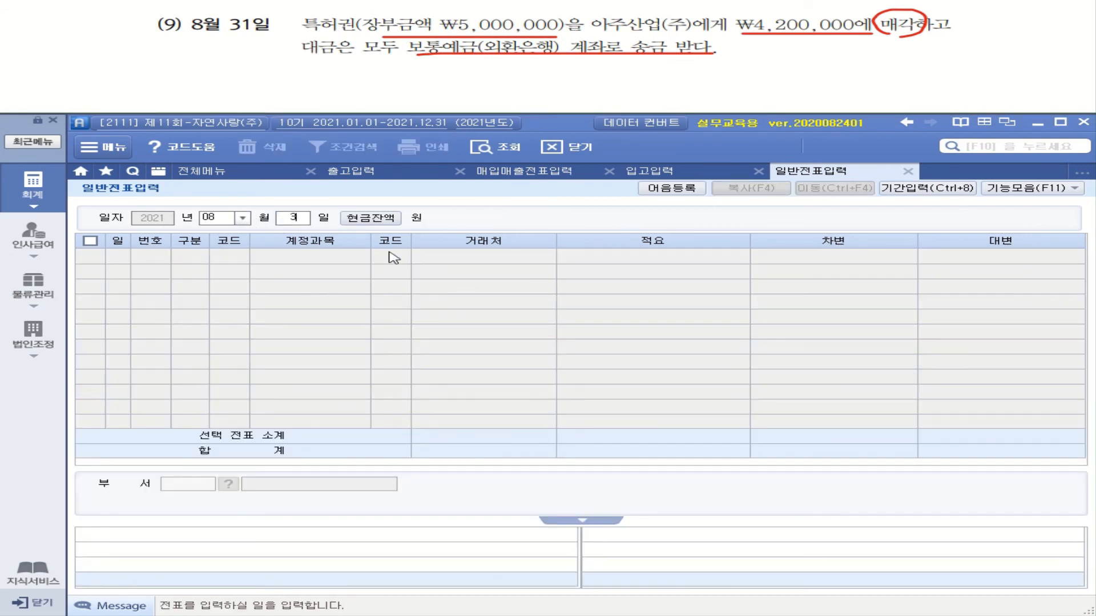
key("Return")
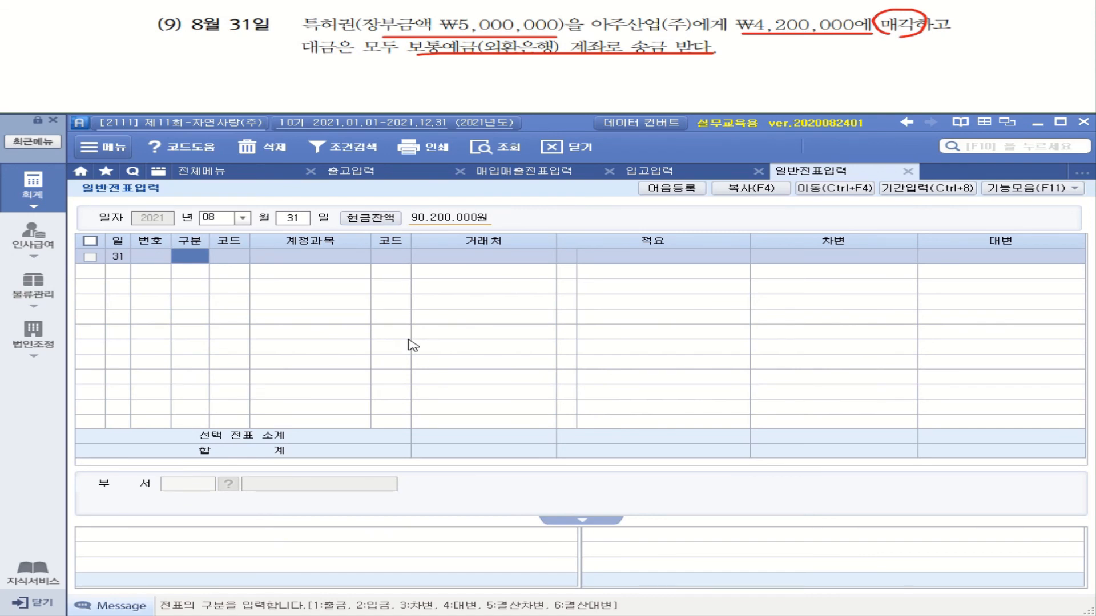
type("3")
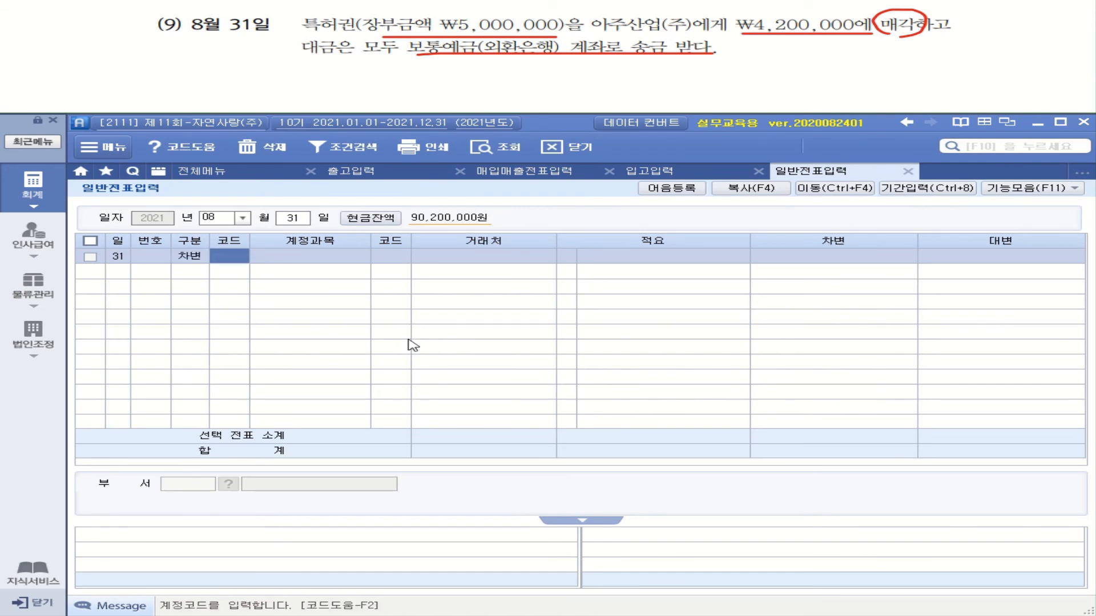
type("103")
key("Return")
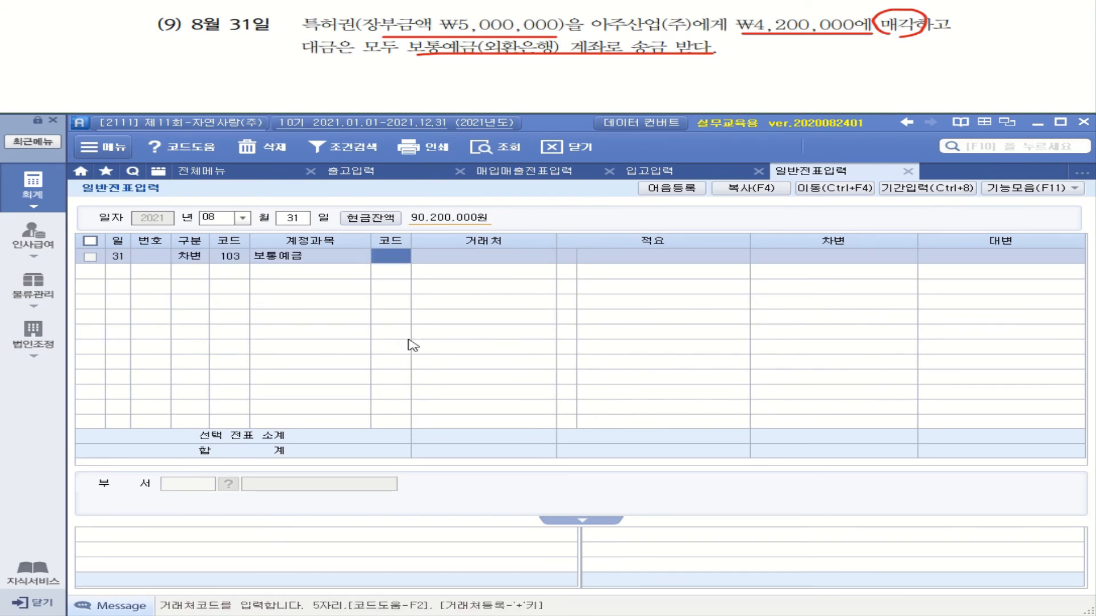
type("외환")
key("Return")
key("Return")
type("4")
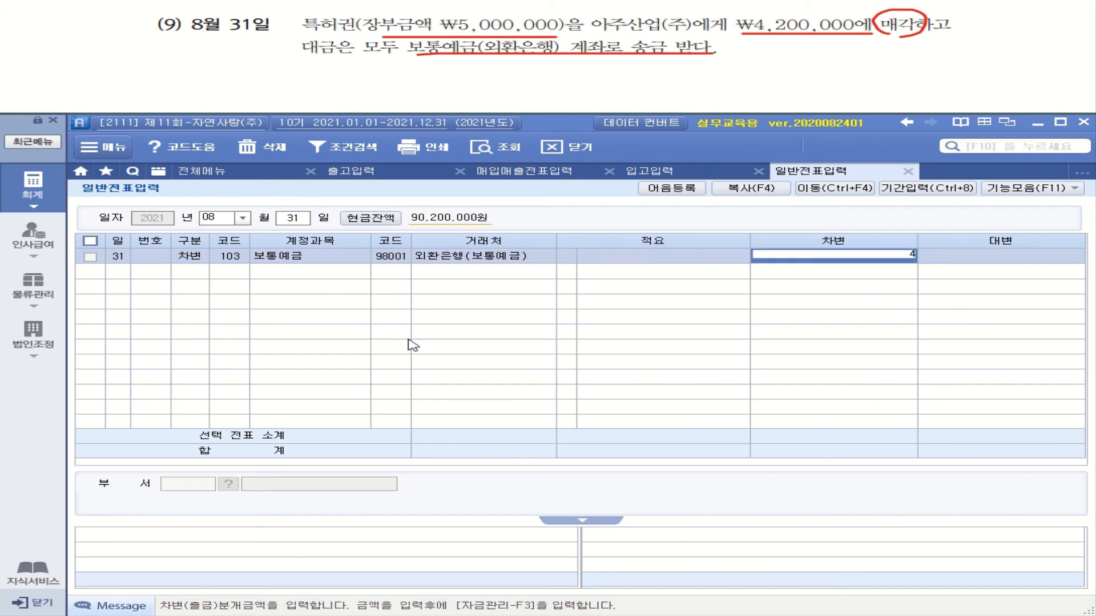
type("200+")
key("Return")
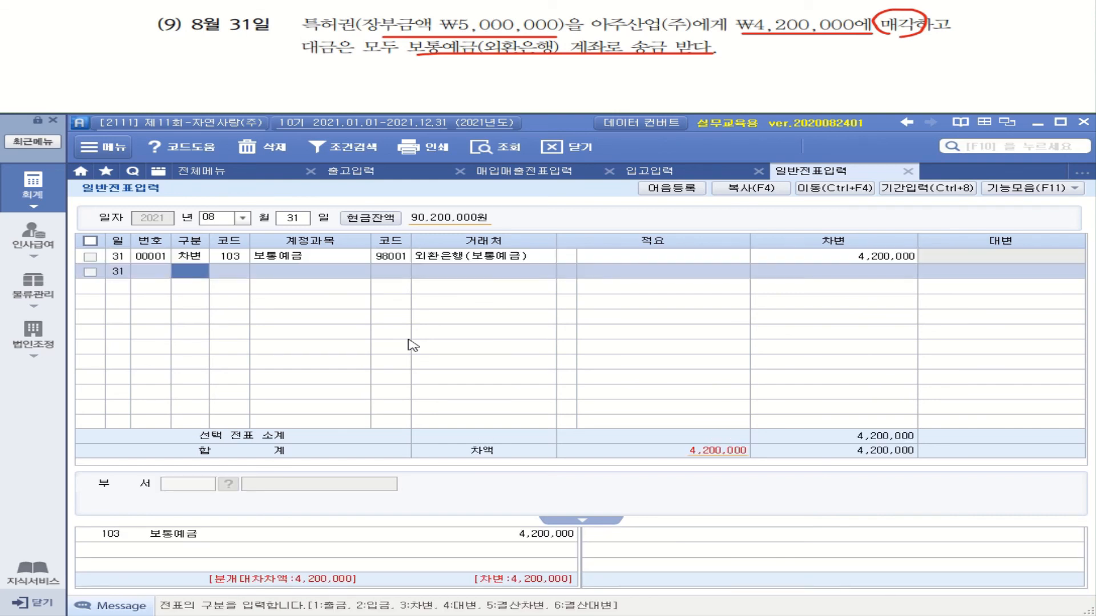
- Add a 대변 line for account 232 특허권 without a 거래처, amount 5,000,000
type("4")
type("트ㄱ")
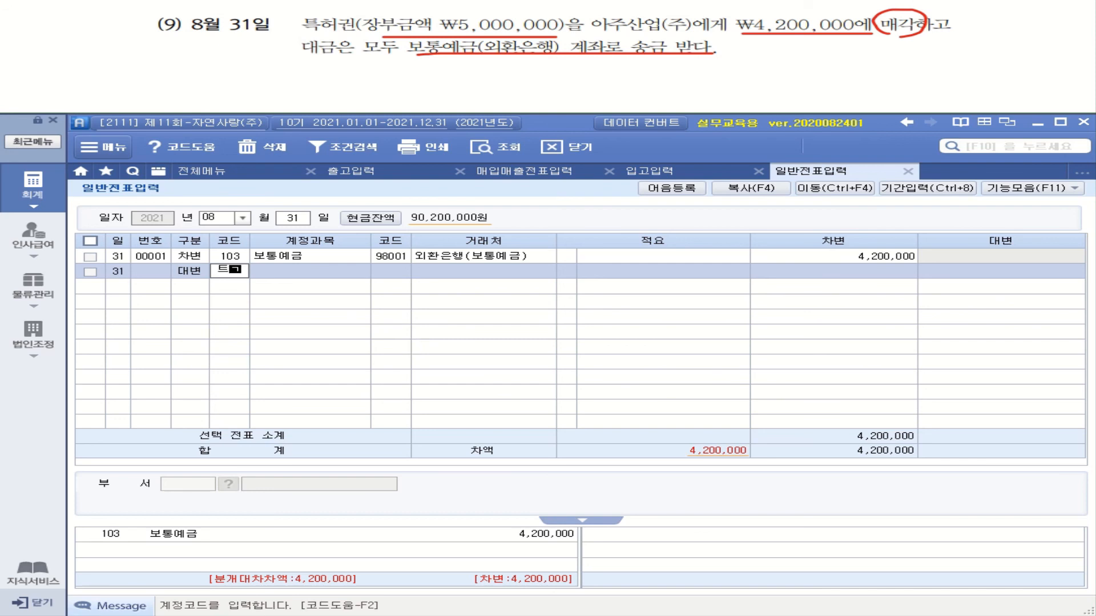
type("ㅓ")
key("BackSpace")
key("BackSpace")
key("BackSpace")
type("특허")
key("Return")
key("Return")
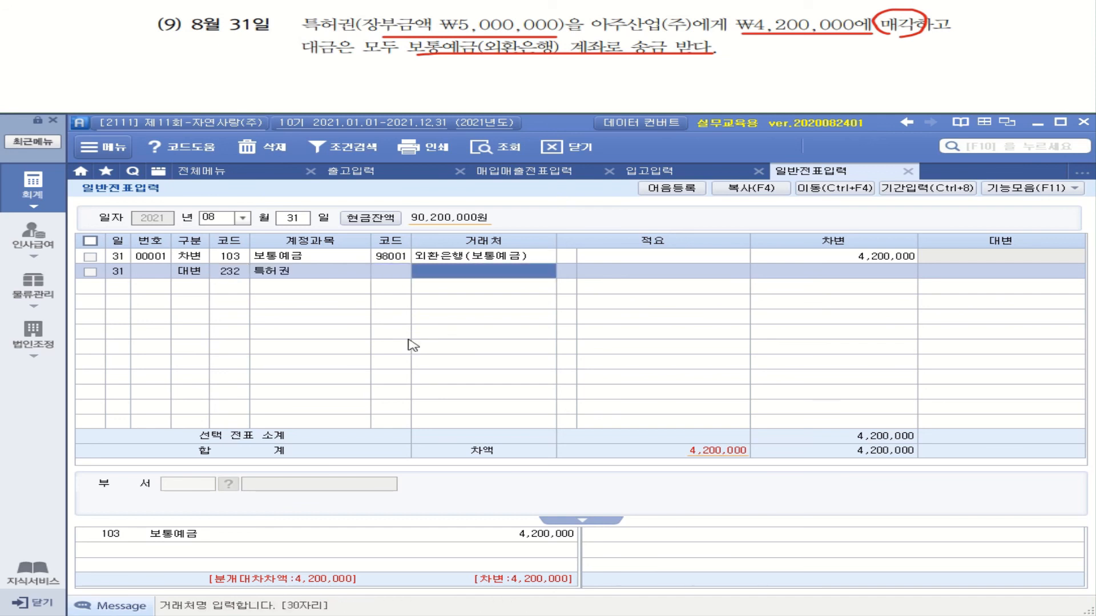
key("Return")
key("Return")
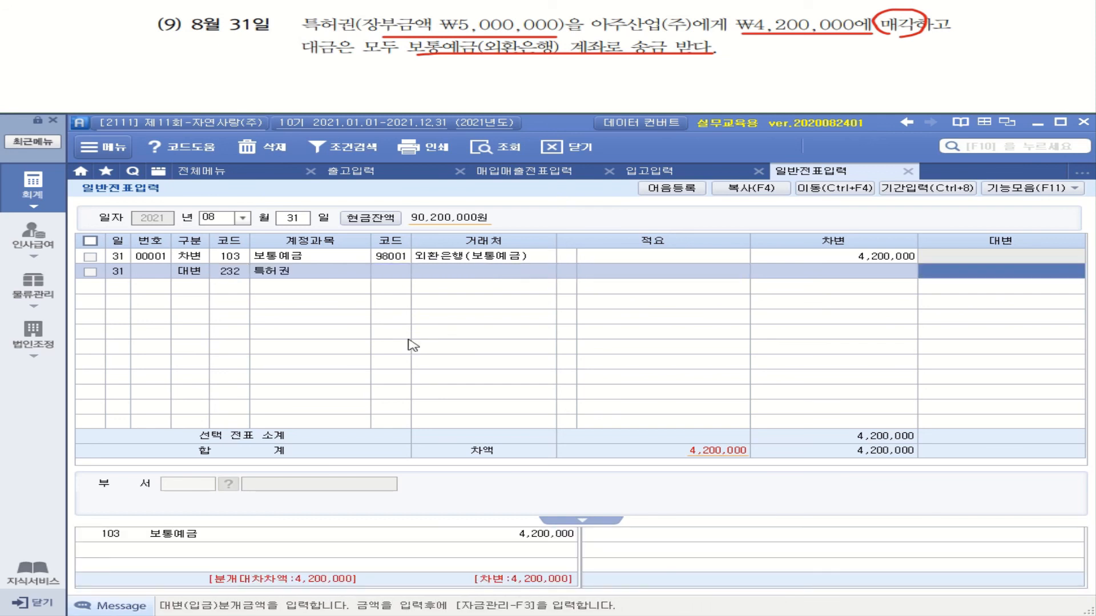
type("5000000")
key("Return")
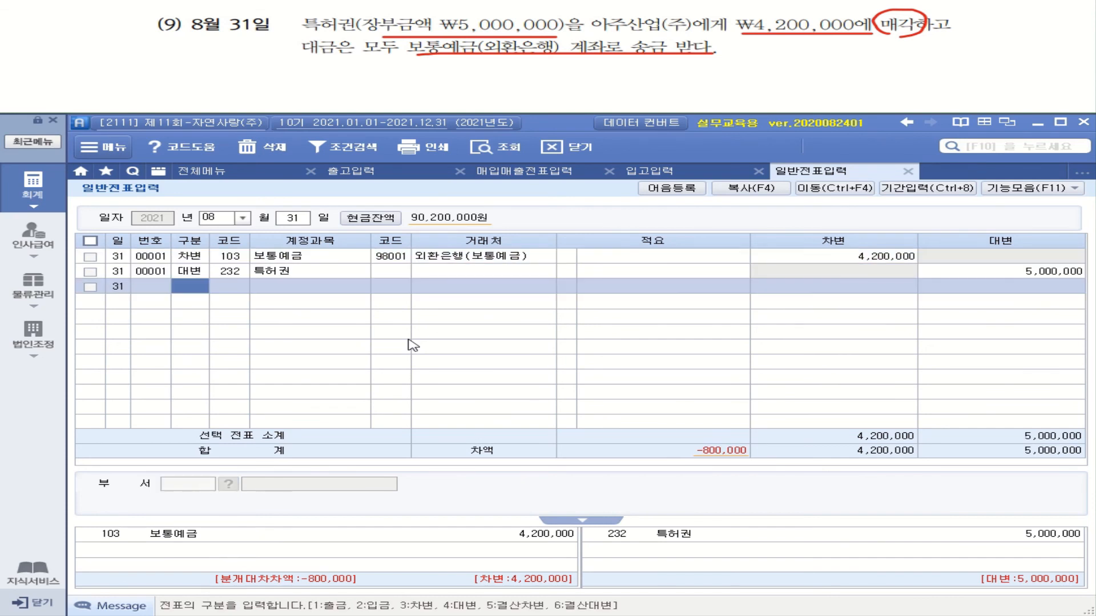
- Add a 차변 line for account 951 무형자산처분손실 without a 거래처, amount 800,000
type("3무혀")
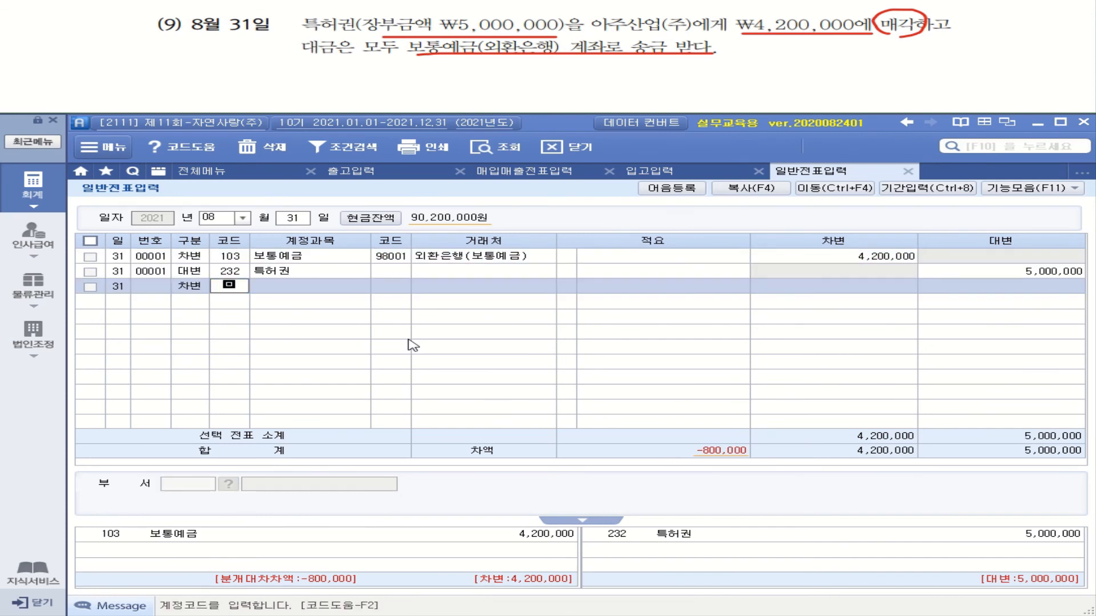
type("ㅇ")
key("Return")
double_click(502, 322)
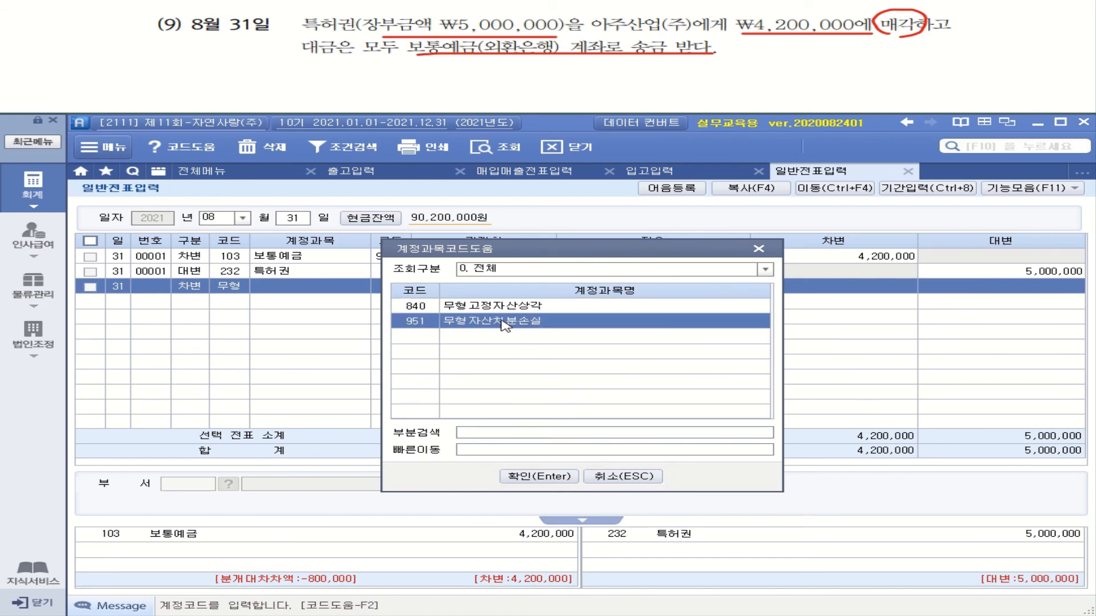
key("Return")
key("Return")
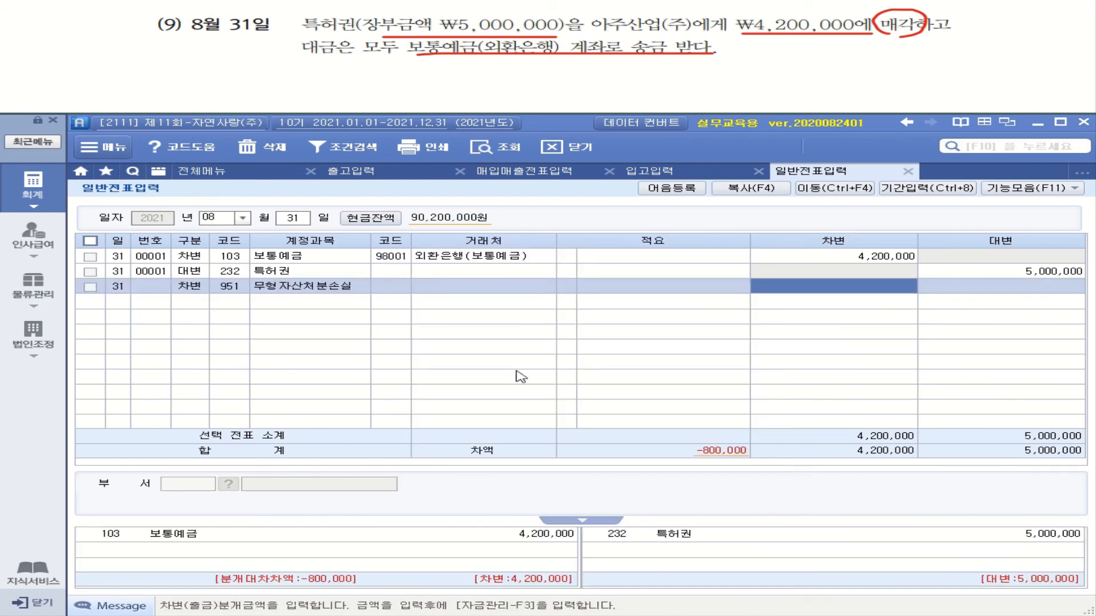
type("800")
key("plus")
key("Return")
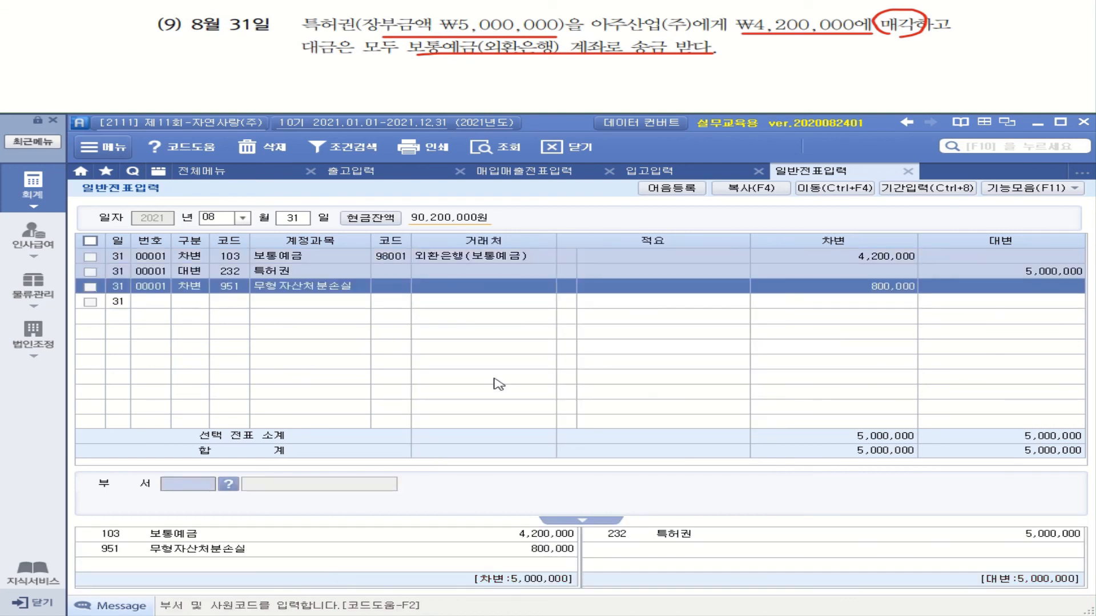